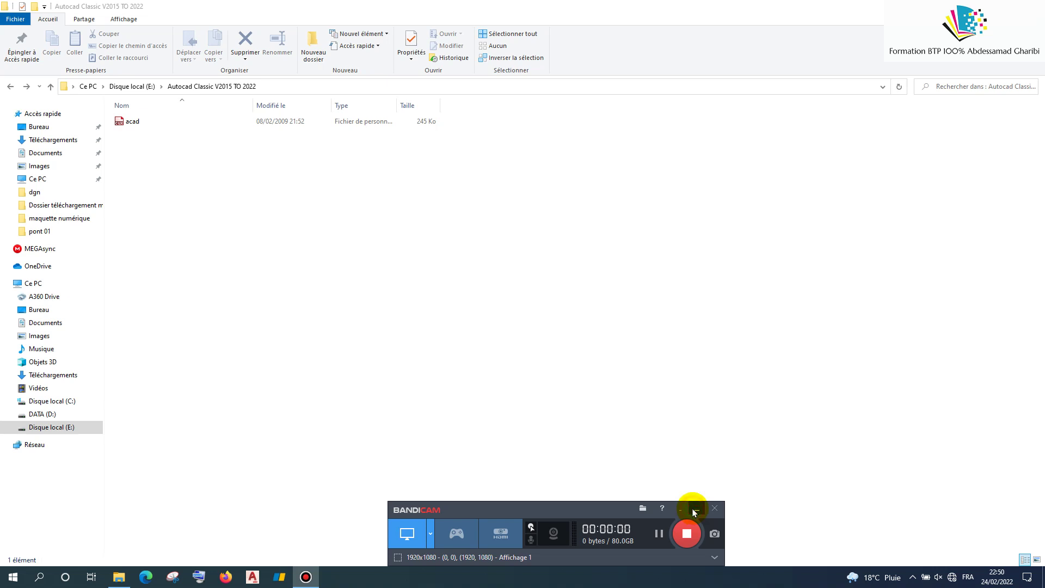
Launch COVADIS 17.1g from its launcher with AutoCAD 2022 - Français (French) as host
{"action": "left_click", "coordinate": [693, 509]}
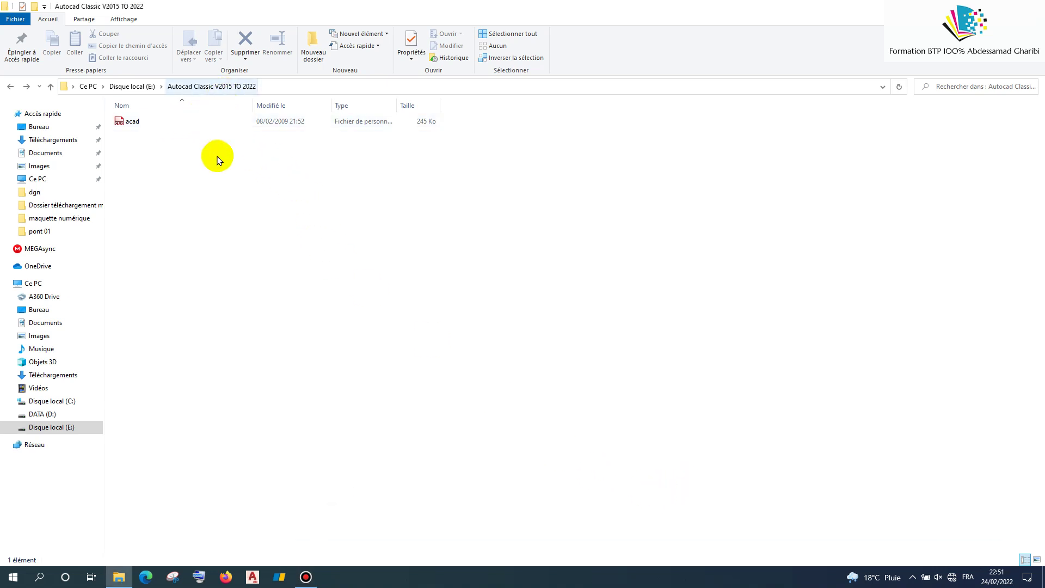
{"action": "left_click", "coordinate": [278, 577]}
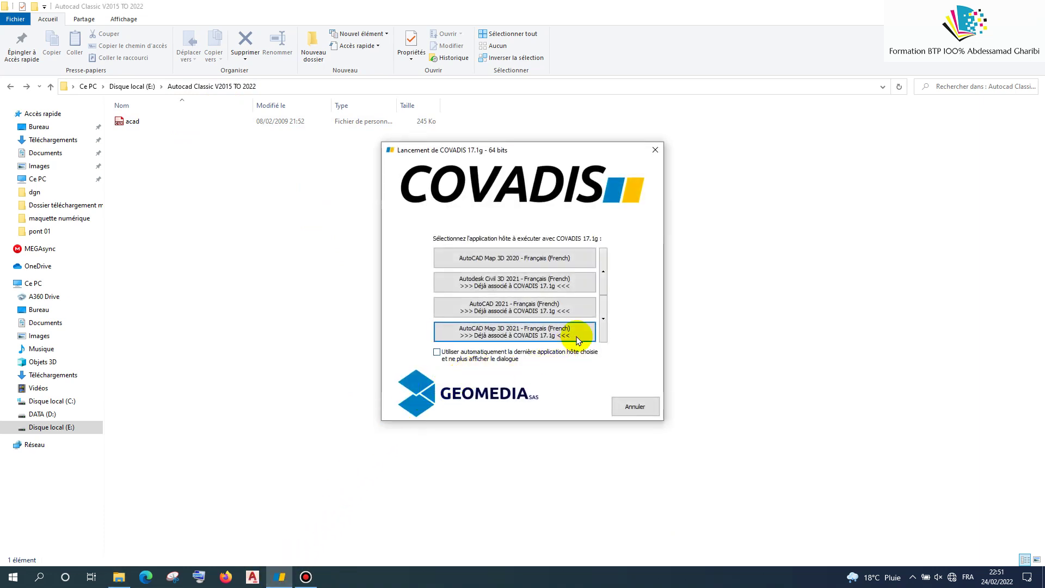
{"action": "left_click", "coordinate": [603, 338]}
{"action": "left_click", "coordinate": [603, 338]}
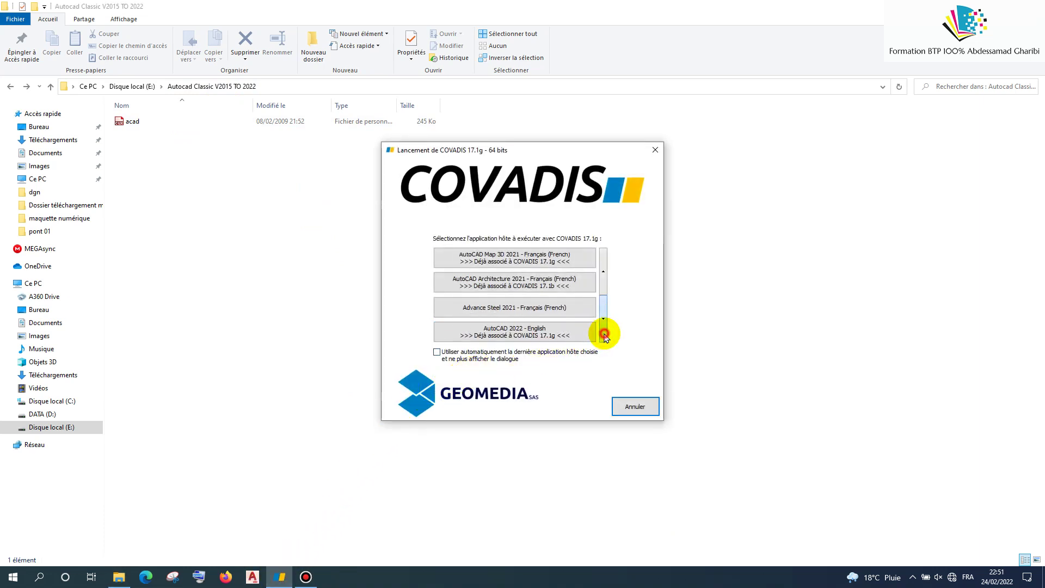
{"action": "left_click", "coordinate": [605, 337]}
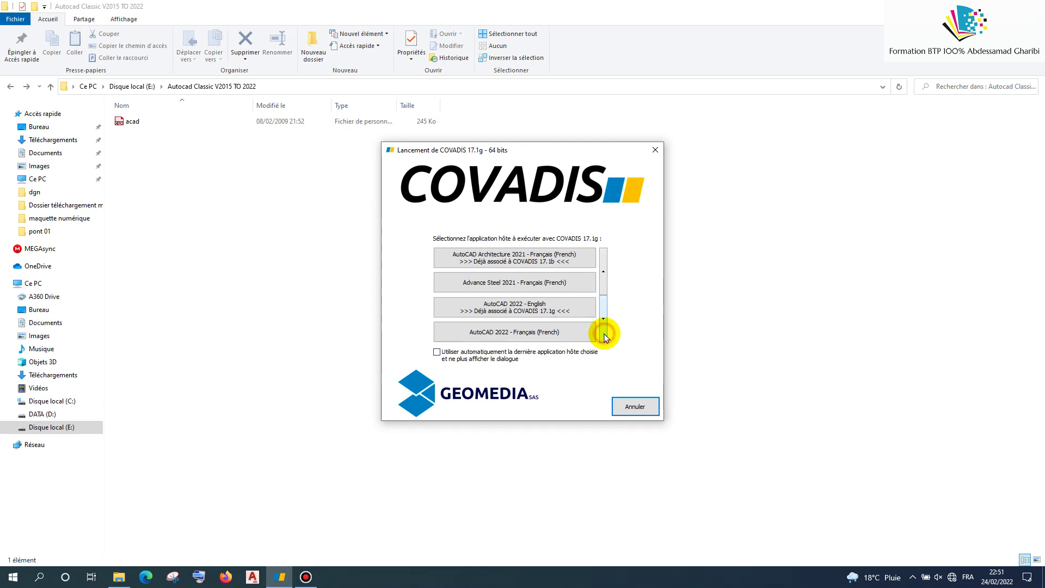
{"action": "left_click", "coordinate": [604, 336]}
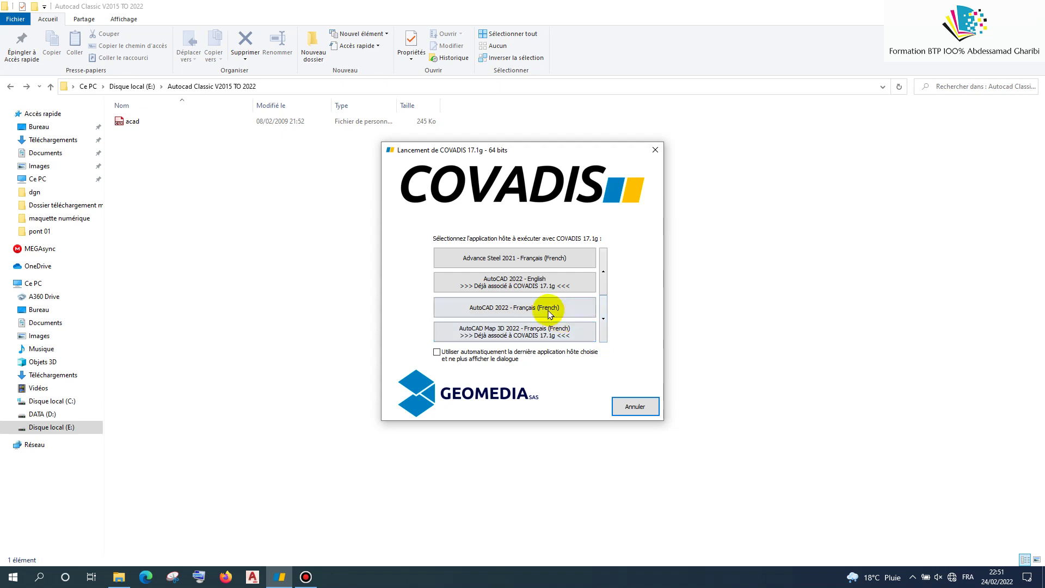
{"action": "left_click", "coordinate": [477, 309]}
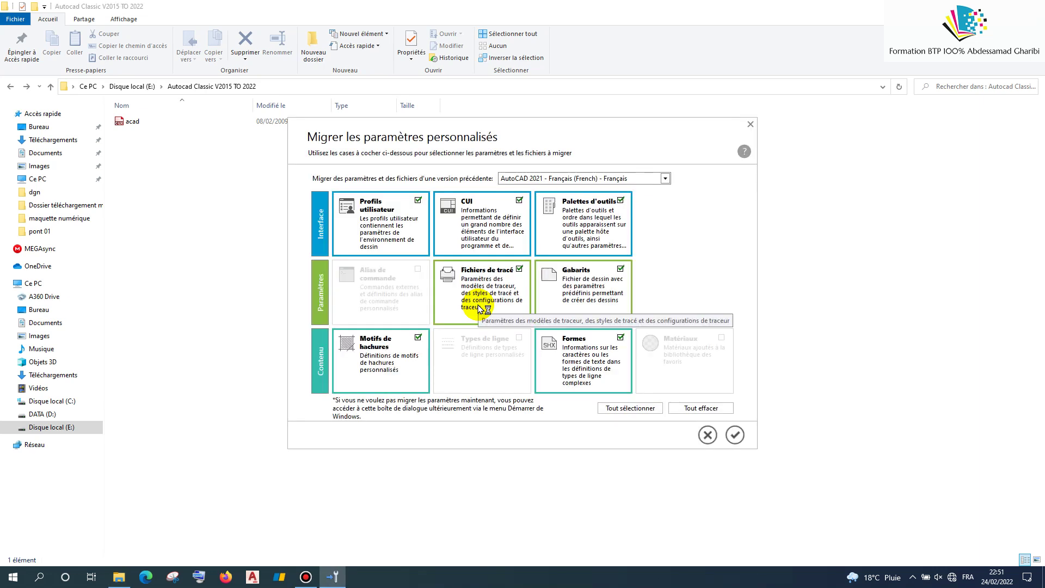
Skip migrating custom settings and start Dessin1.dwg at drawing scale 1:200
{"action": "left_click", "coordinate": [706, 437]}
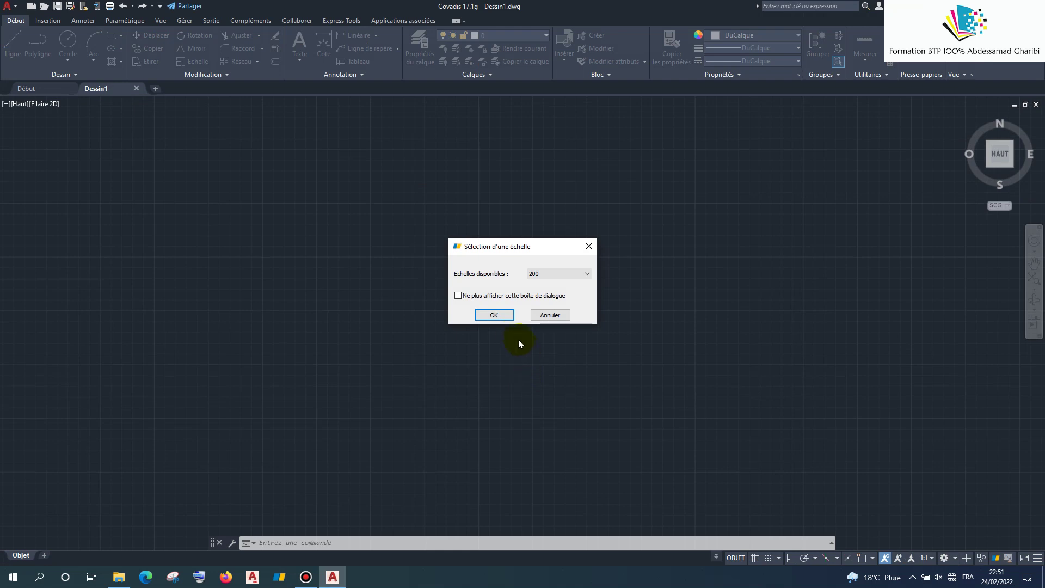
{"action": "left_click", "coordinate": [506, 317]}
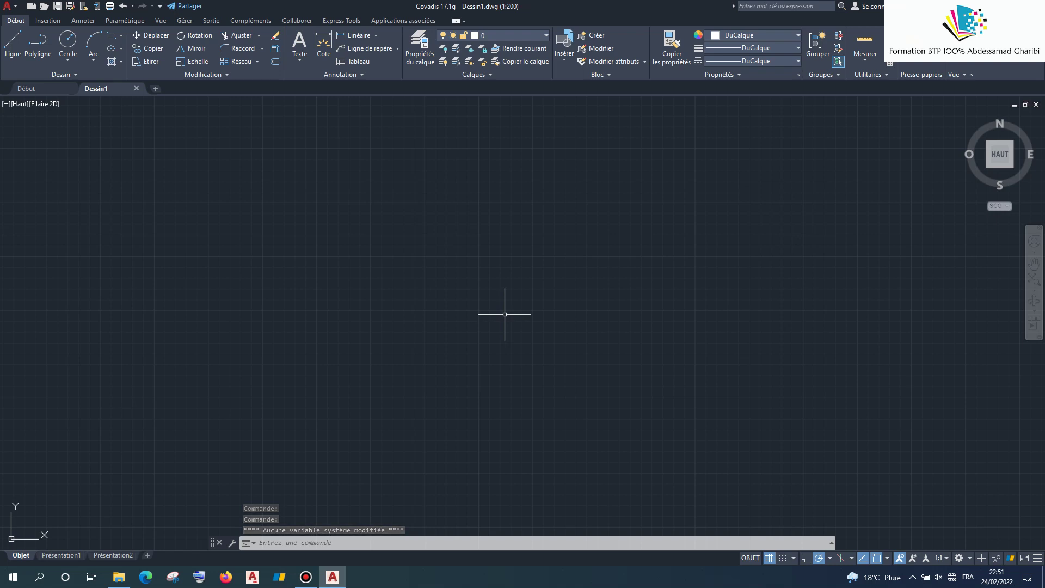
Show the classic menu bar and open then close Cov. Calculs' topometric calculations window
{"action": "left_click", "coordinate": [161, 6]}
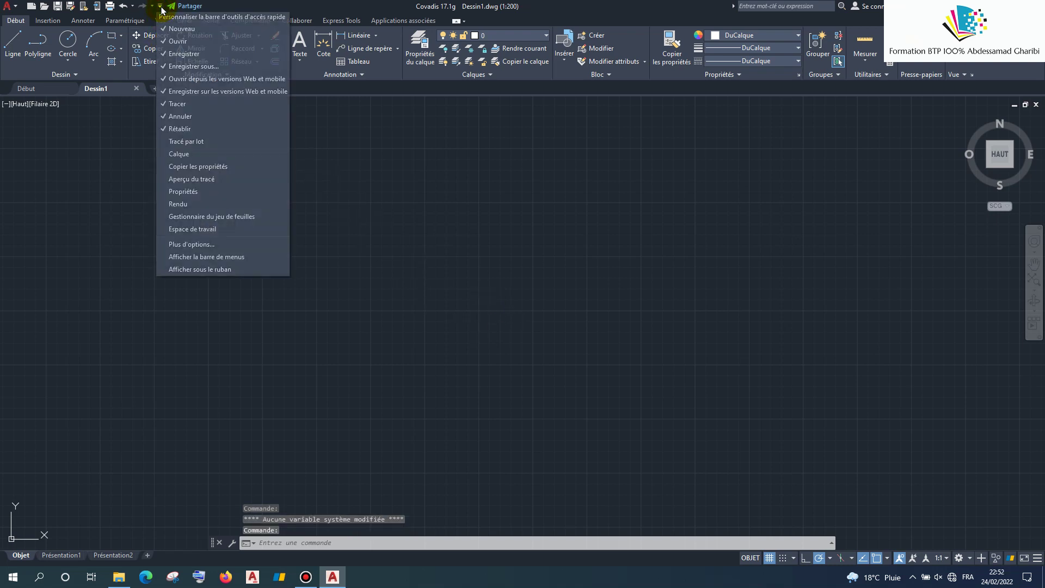
{"action": "left_click", "coordinate": [211, 261]}
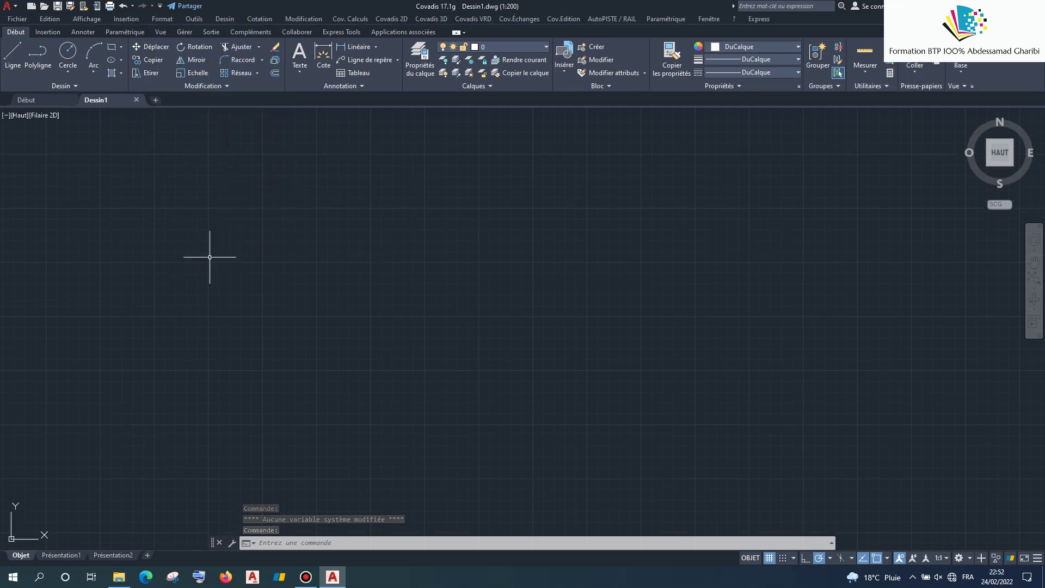
{"action": "left_click", "coordinate": [368, 21]}
{"action": "left_click", "coordinate": [377, 61]}
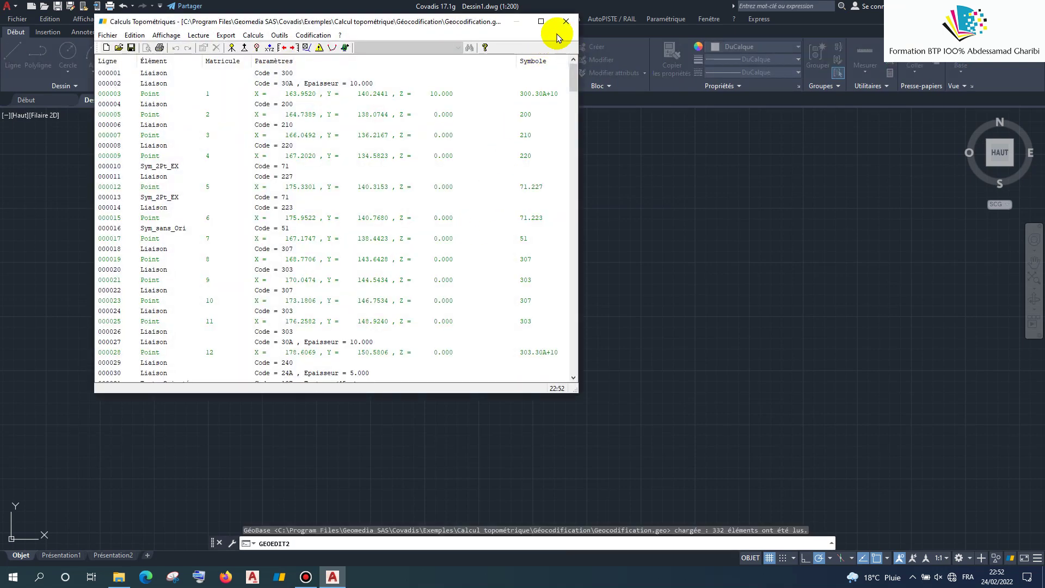
{"action": "left_click", "coordinate": [571, 28]}
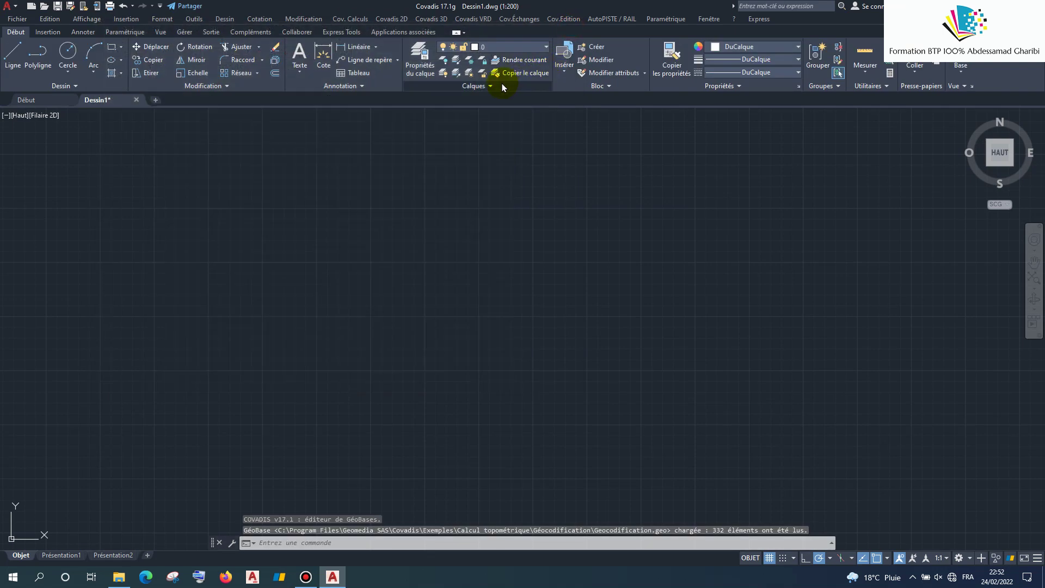
Try Covadis 3D point-cloud info and Covadis 2D point-set loading, cancelling both
{"action": "left_click", "coordinate": [419, 21]}
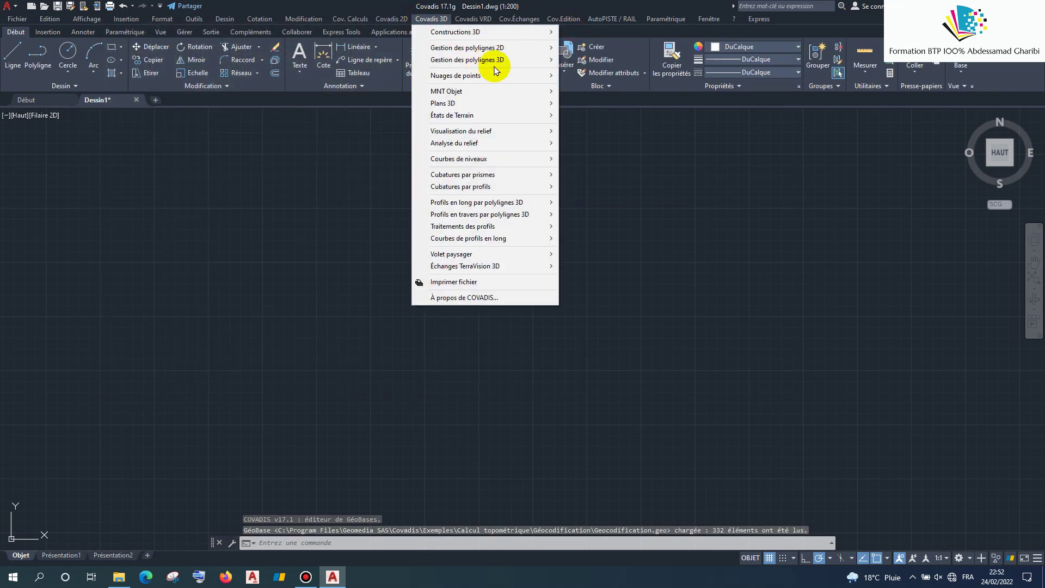
{"action": "left_click", "coordinate": [564, 75]}
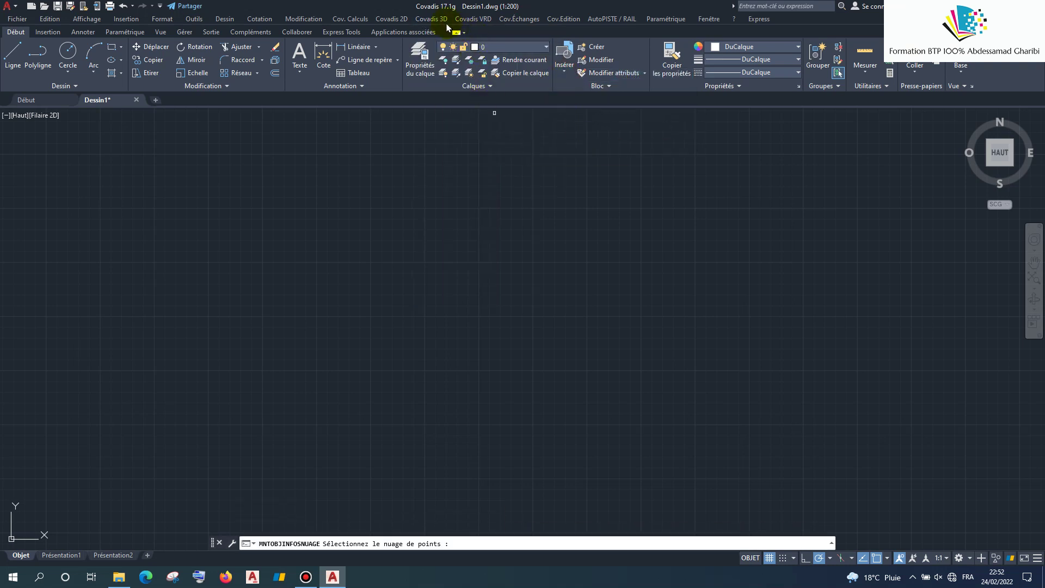
{"action": "key", "text": "Escape"}
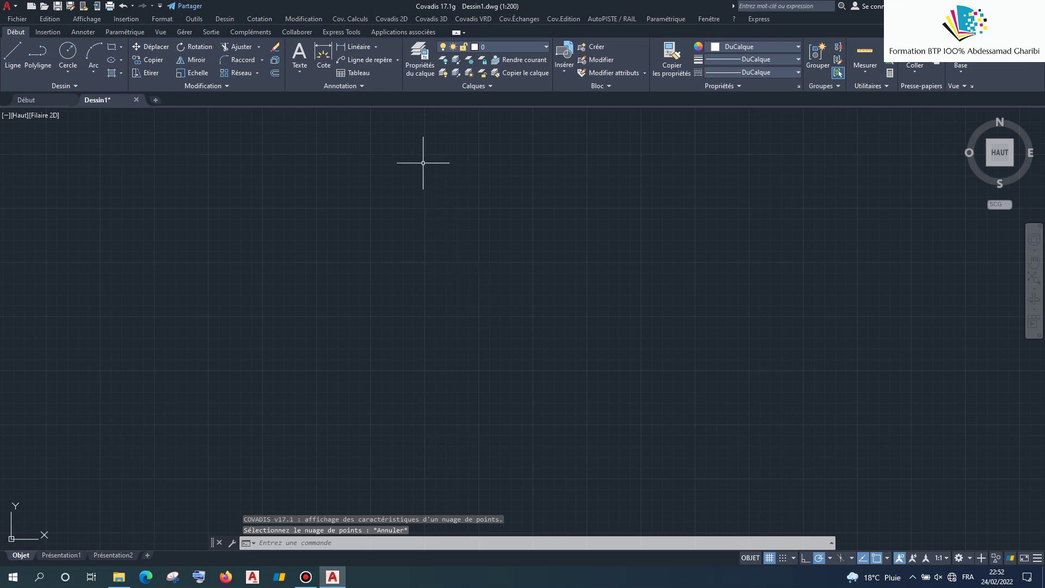
{"action": "left_click", "coordinate": [391, 19]}
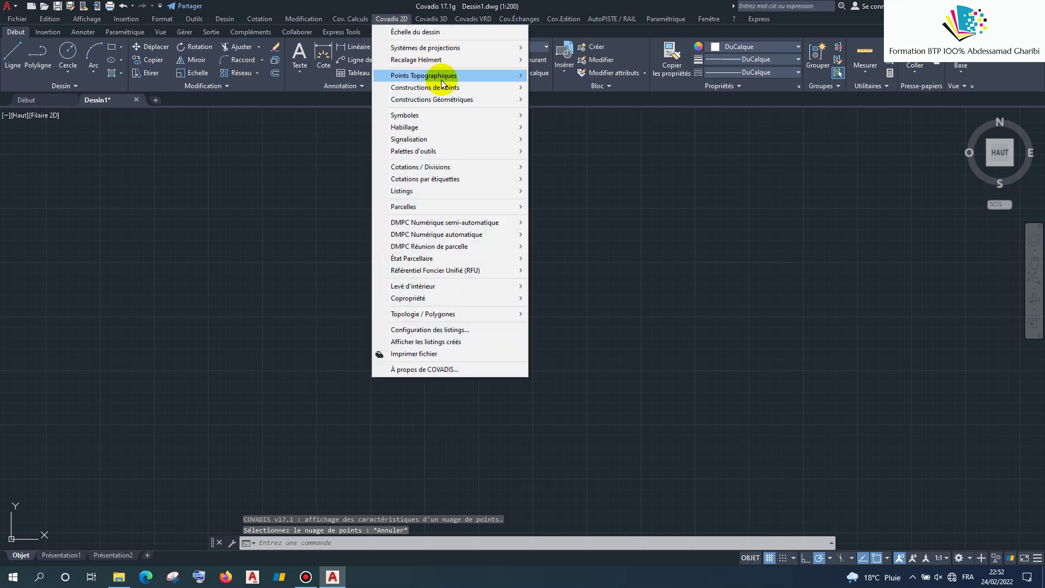
{"action": "mouse_move", "coordinate": [423, 75]}
{"action": "left_click", "coordinate": [541, 75]}
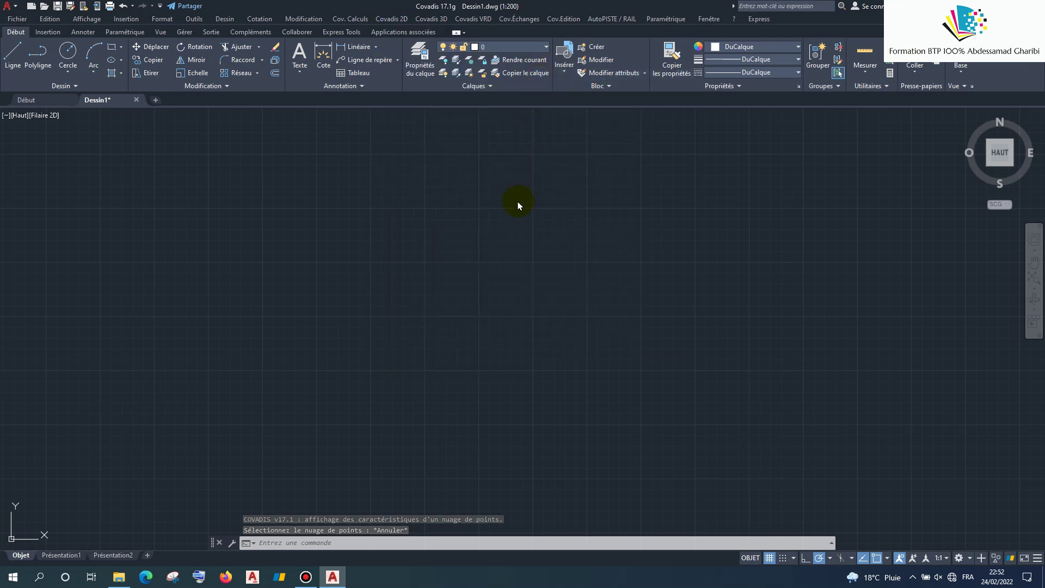
{"action": "left_click", "coordinate": [641, 143]}
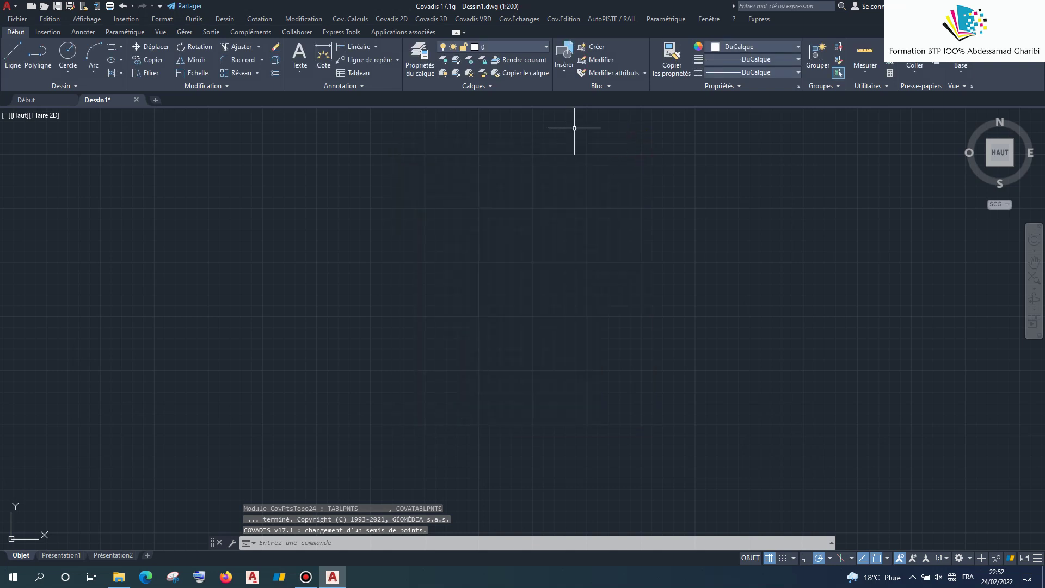
Show the AutoPISTE and Projet Ferroviaire toolbars and place them on the canvas
{"action": "left_click", "coordinate": [563, 19]}
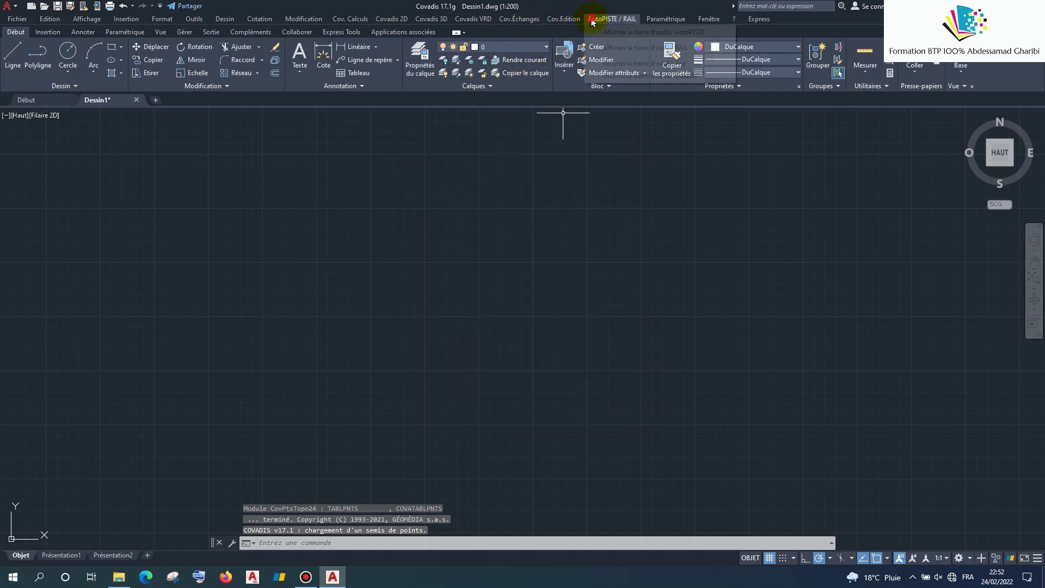
{"action": "left_click", "coordinate": [601, 24]}
{"action": "left_click", "coordinate": [602, 19]}
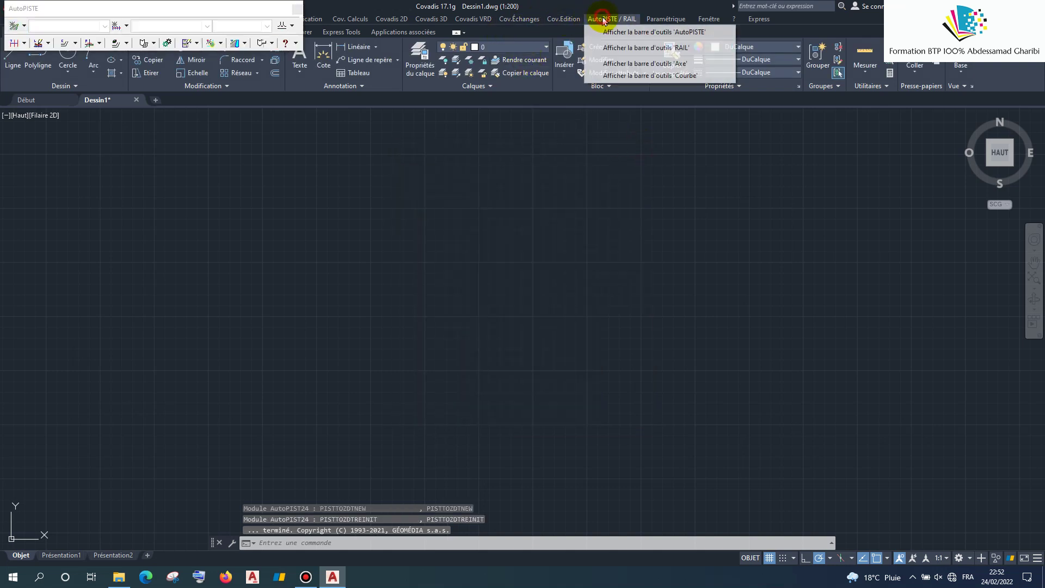
{"action": "left_click", "coordinate": [610, 43]}
{"action": "left_click_drag", "start_coordinate": [179, 12], "coordinate": [368, 220]}
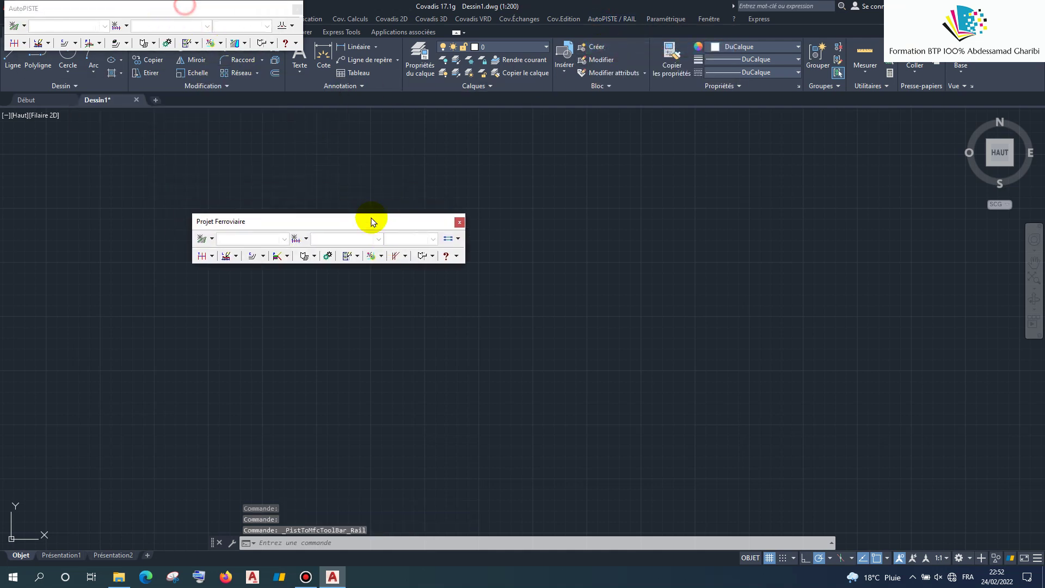
{"action": "mouse_move", "coordinate": [218, 8]}
{"action": "left_mouse_down"}
{"action": "mouse_move", "coordinate": [389, 163]}
{"action": "mouse_move", "coordinate": [432, 141]}
{"action": "left_mouse_up"}
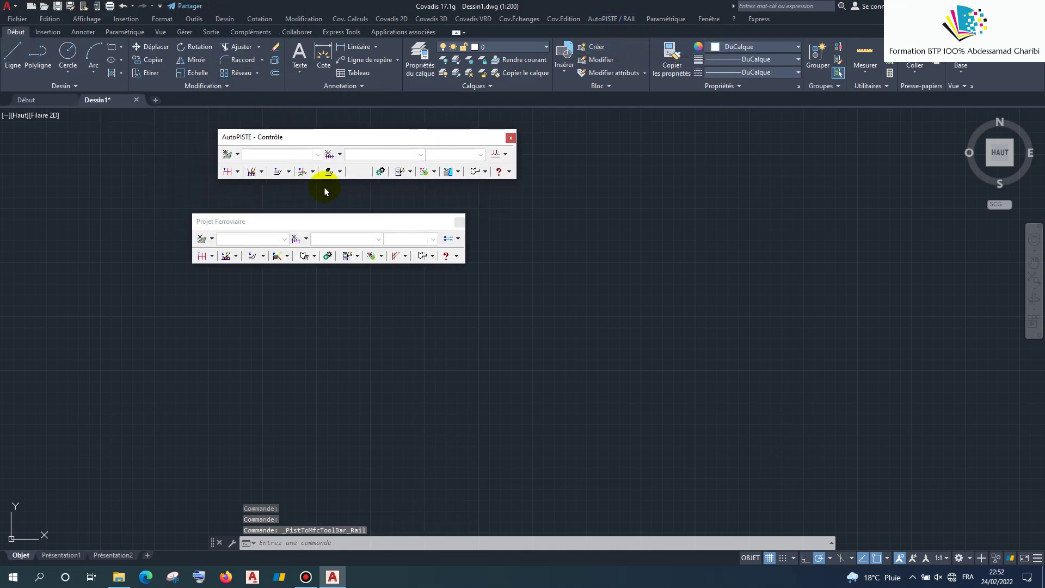
Create the rail project Nouveau Projet and begin defining a new plan axis
{"action": "left_click", "coordinate": [203, 240]}
{"action": "left_click", "coordinate": [486, 364]}
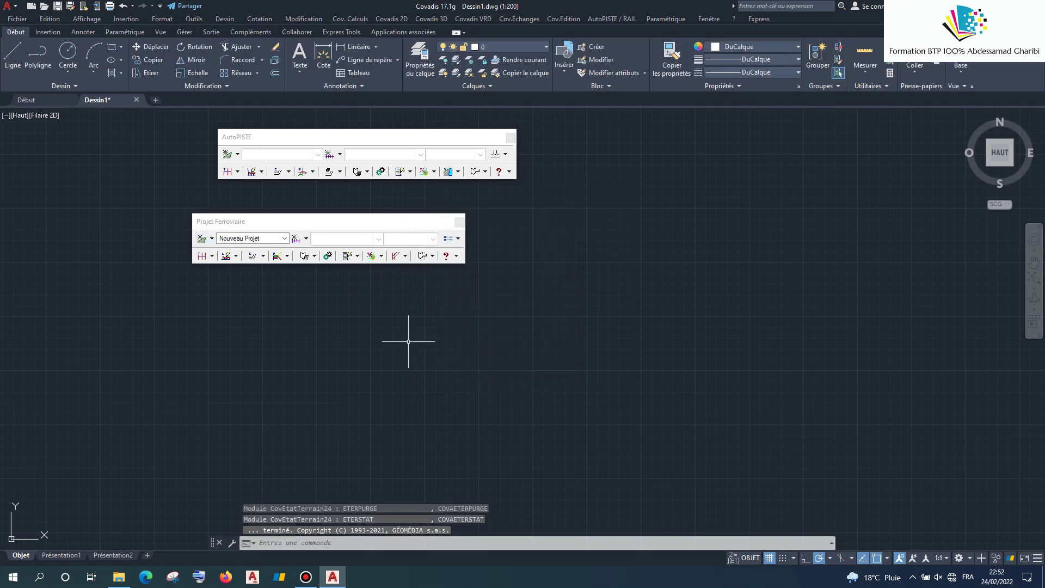
{"action": "left_click", "coordinate": [299, 239]}
{"action": "left_click", "coordinate": [319, 273]}
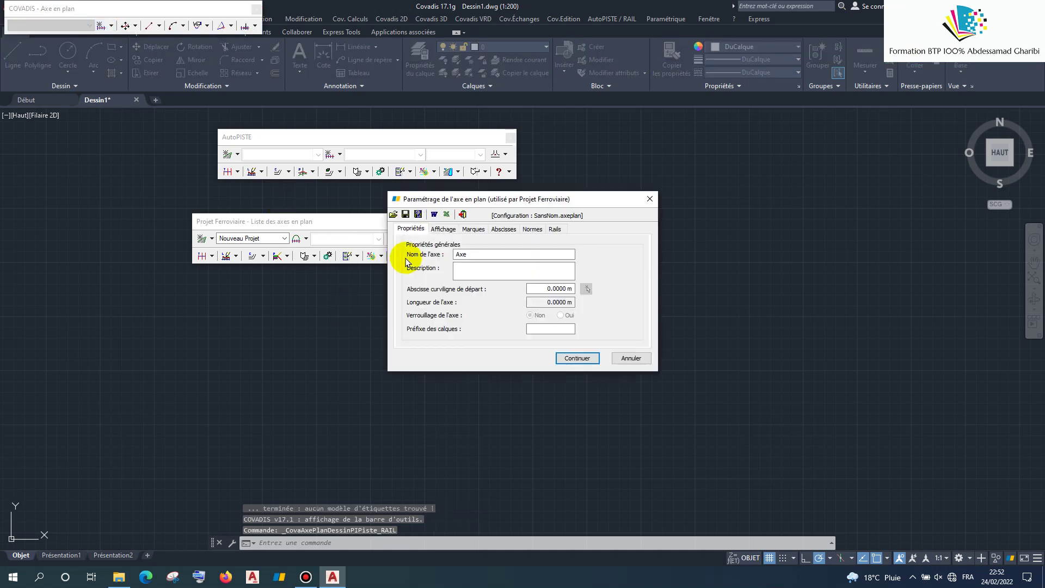
Name the plan axis 'Axe 1' and confirm its settings
{"action": "left_click", "coordinate": [488, 255]}
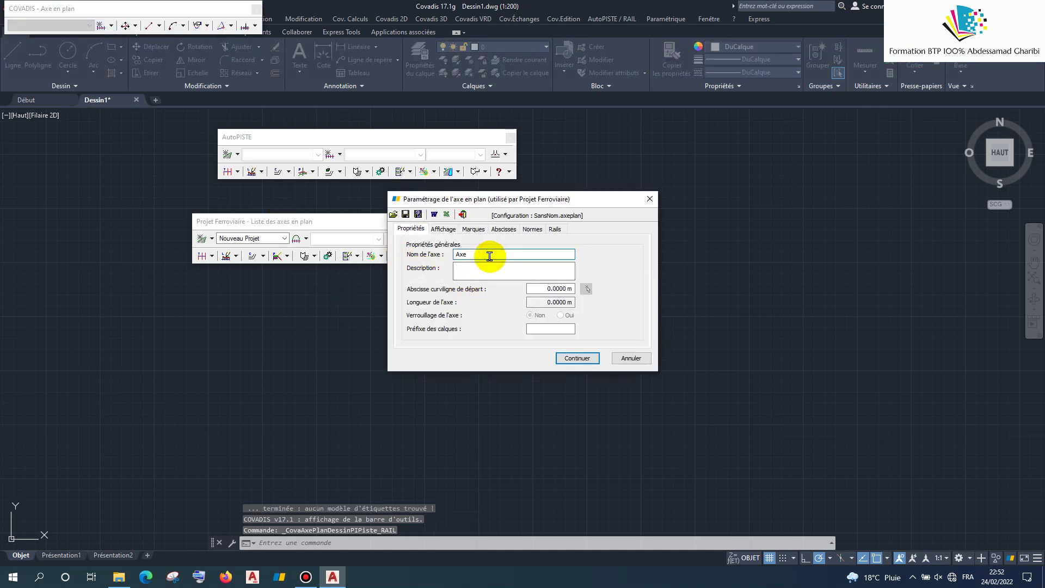
{"action": "type", "text": " 1"}
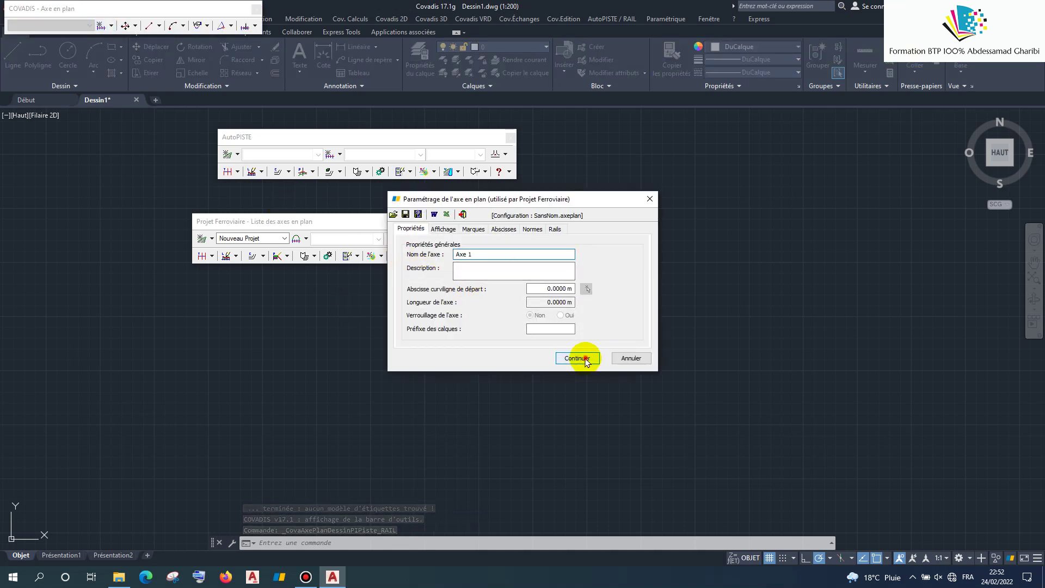
{"action": "left_click", "coordinate": [578, 358]}
{"action": "left_click", "coordinate": [532, 349]}
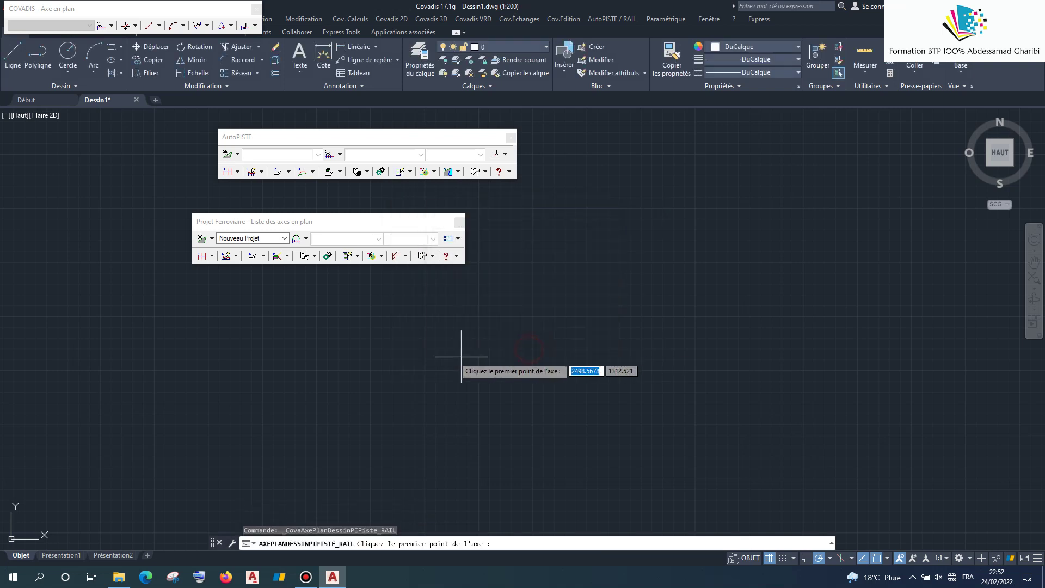
Pick Axe 1's start, two bends and end across the grid, then dock the Axe en plan toolbar
{"action": "left_click", "coordinate": [207, 359]}
{"action": "left_click", "coordinate": [540, 328]}
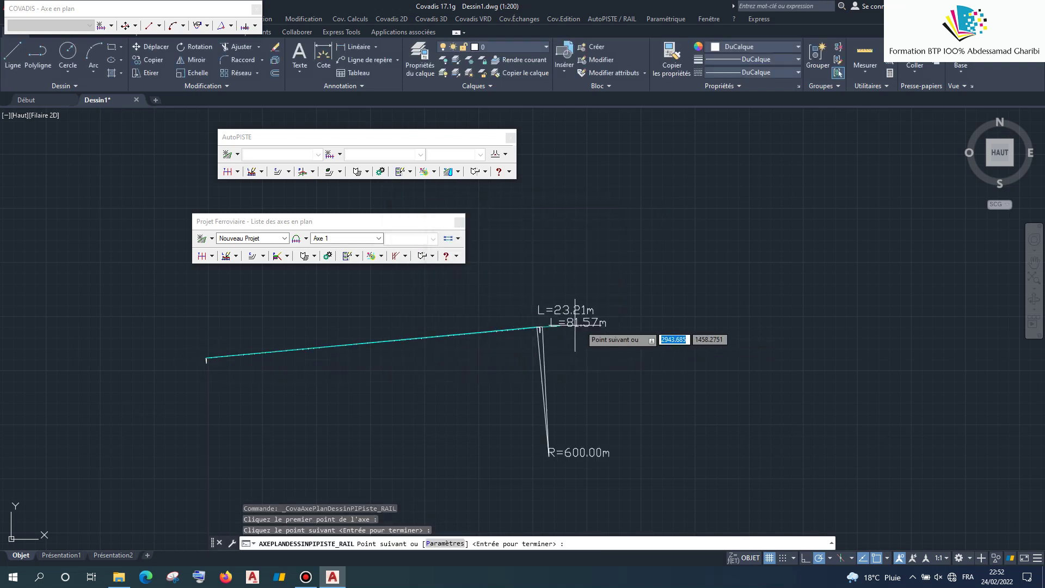
{"action": "left_click", "coordinate": [774, 178]}
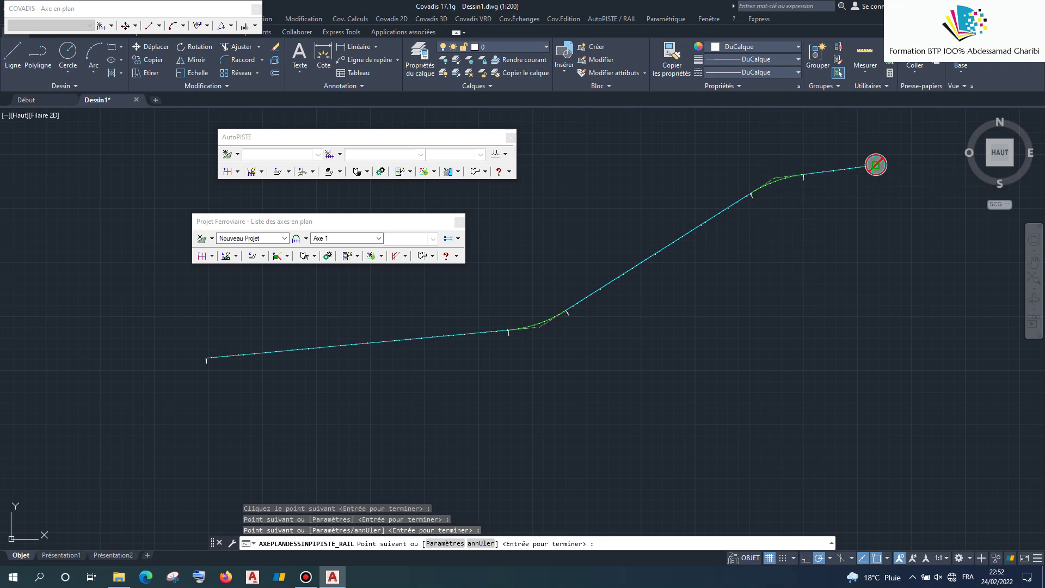
{"action": "right_click", "coordinate": [876, 165]}
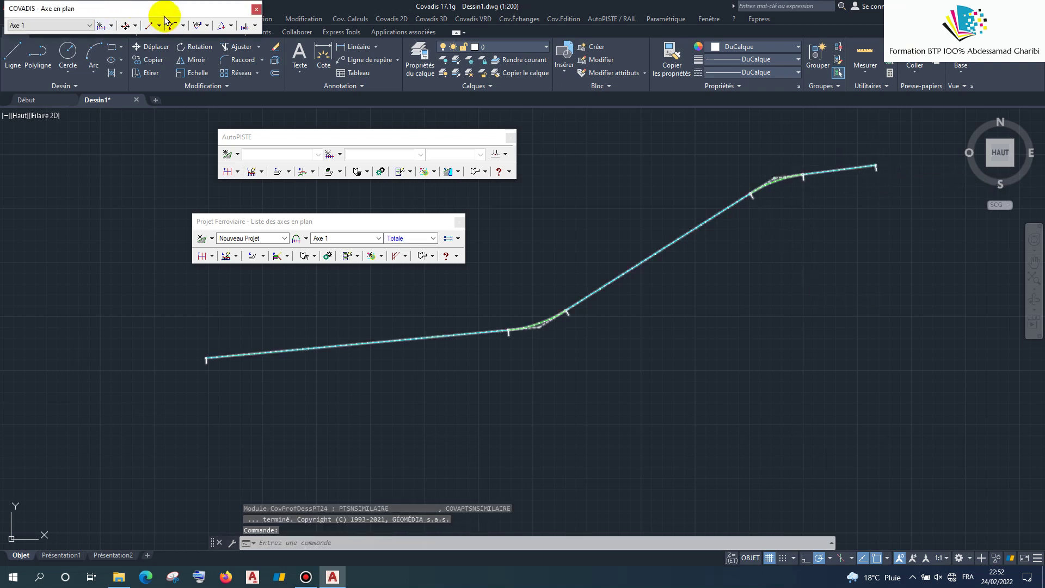
{"action": "mouse_move", "coordinate": [193, 8]}
{"action": "left_mouse_down"}
{"action": "mouse_move", "coordinate": [491, 252]}
{"action": "mouse_move", "coordinate": [573, 184]}
{"action": "left_mouse_up"}
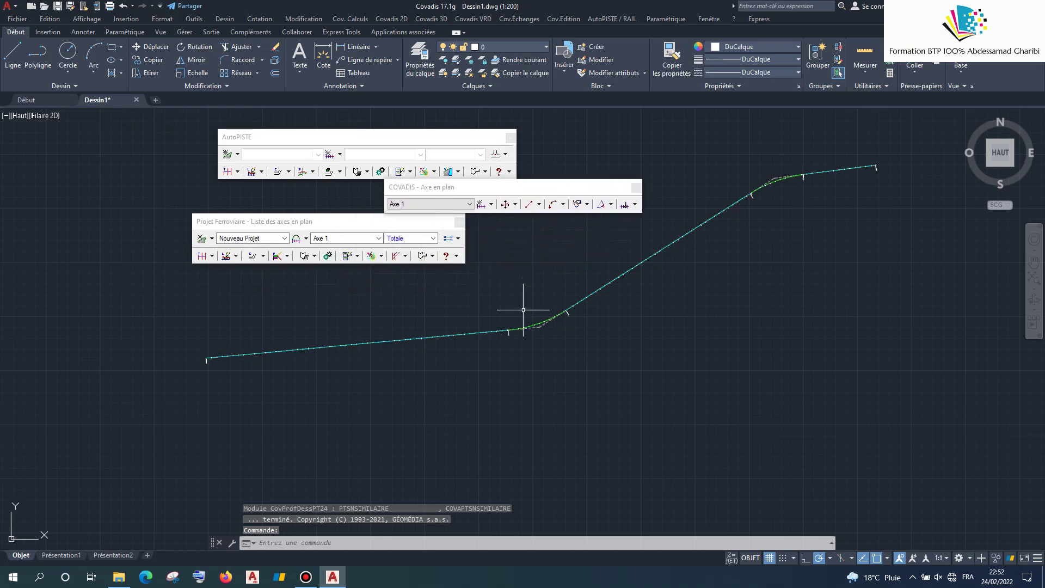
Select Axe 1 and move one of its points to reshape the first curve
{"action": "scroll", "coordinate": [542, 338], "scroll_direction": "up", "scroll_amount": 4}
{"action": "scroll", "coordinate": [567, 351], "scroll_direction": "up", "scroll_amount": 4}
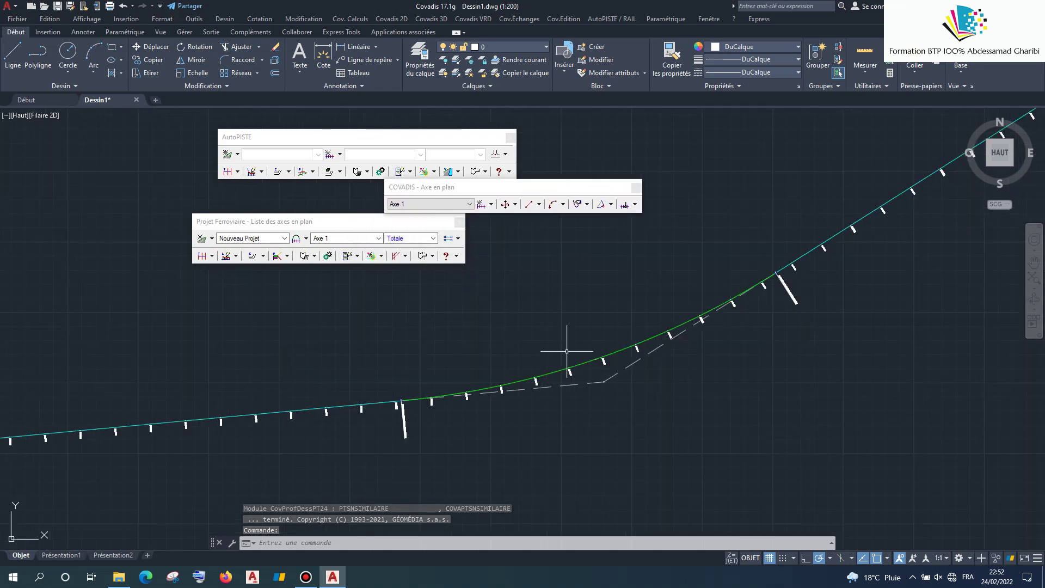
{"action": "left_click", "coordinate": [593, 361]}
{"action": "scroll", "coordinate": [614, 356], "scroll_direction": "up", "scroll_amount": 2}
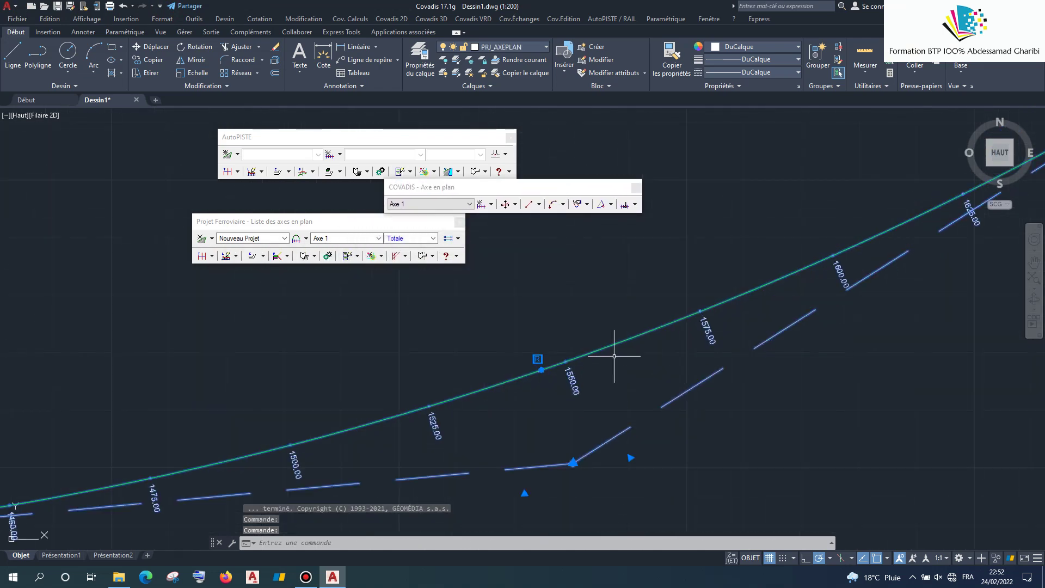
{"action": "left_click", "coordinate": [541, 370]}
{"action": "left_click", "coordinate": [506, 266]}
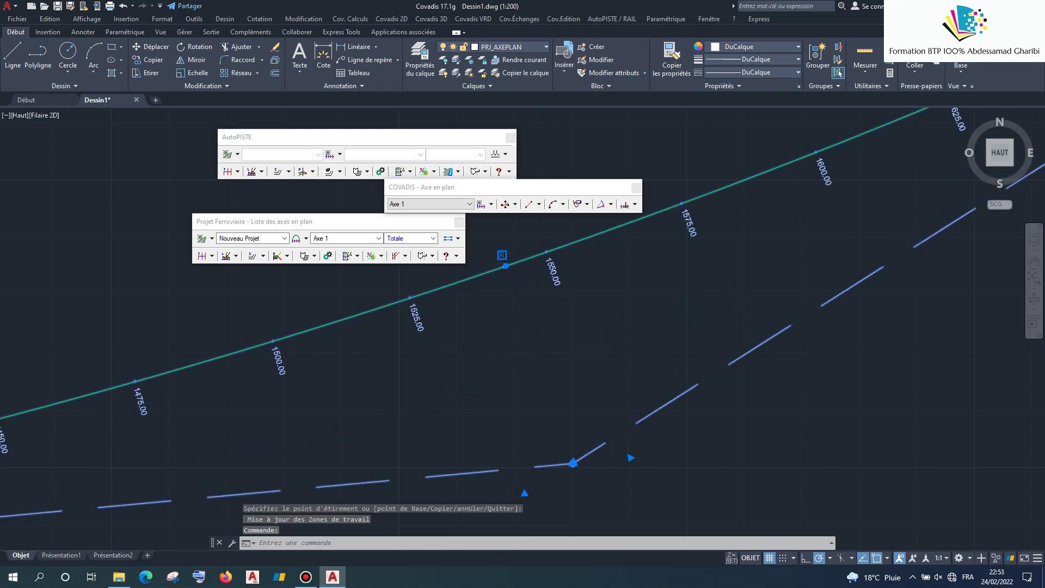
Stretch another curve vertex of Axe 1 to a new position
{"action": "scroll", "coordinate": [426, 386], "scroll_direction": "down", "scroll_amount": 4}
{"action": "scroll", "coordinate": [451, 376], "scroll_direction": "down", "scroll_amount": 4}
{"action": "scroll", "coordinate": [619, 294], "scroll_direction": "up", "scroll_amount": 6}
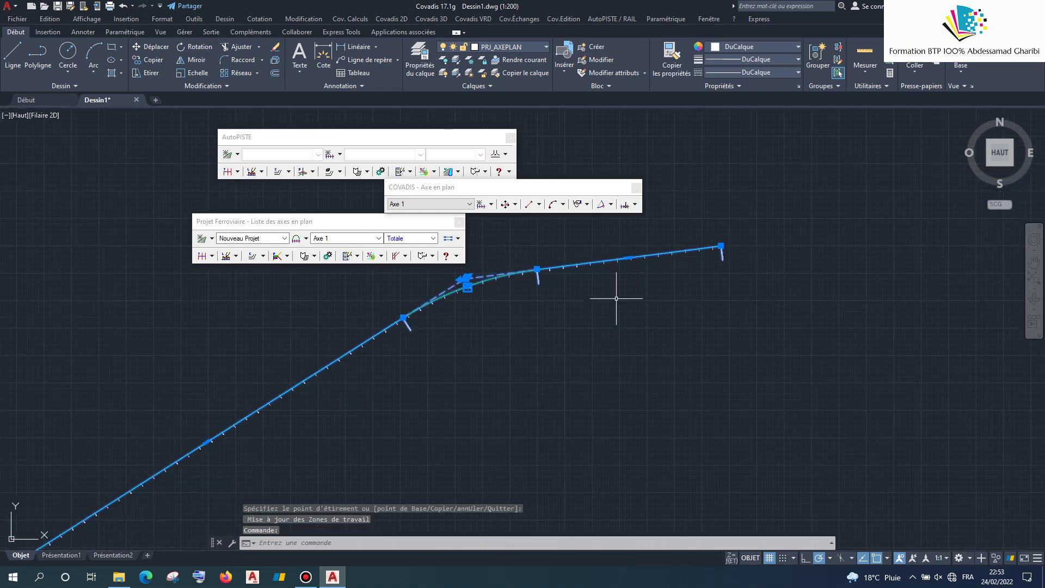
{"action": "scroll", "coordinate": [474, 292], "scroll_direction": "up", "scroll_amount": 5}
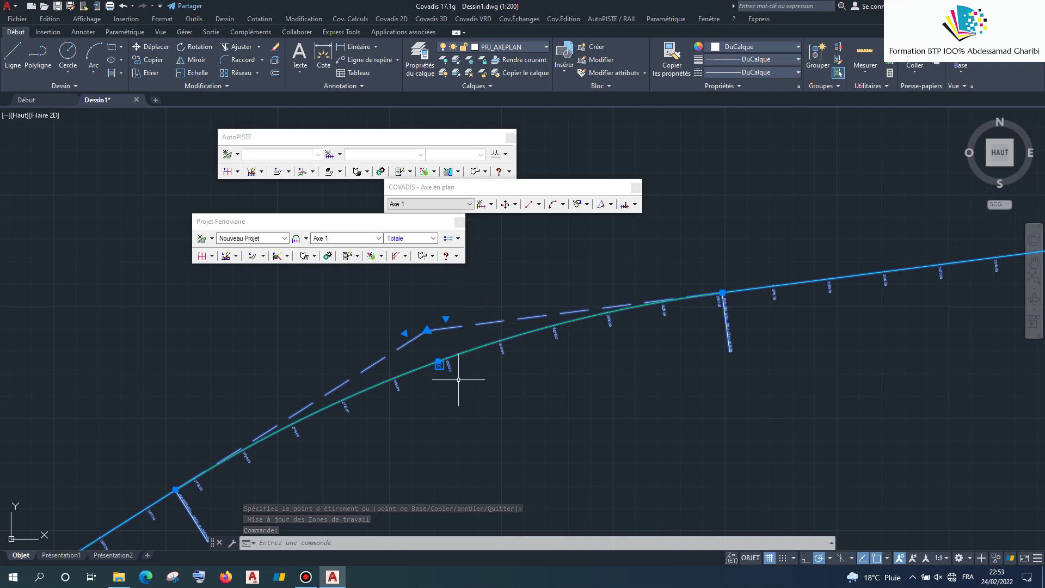
{"action": "left_click", "coordinate": [439, 364]}
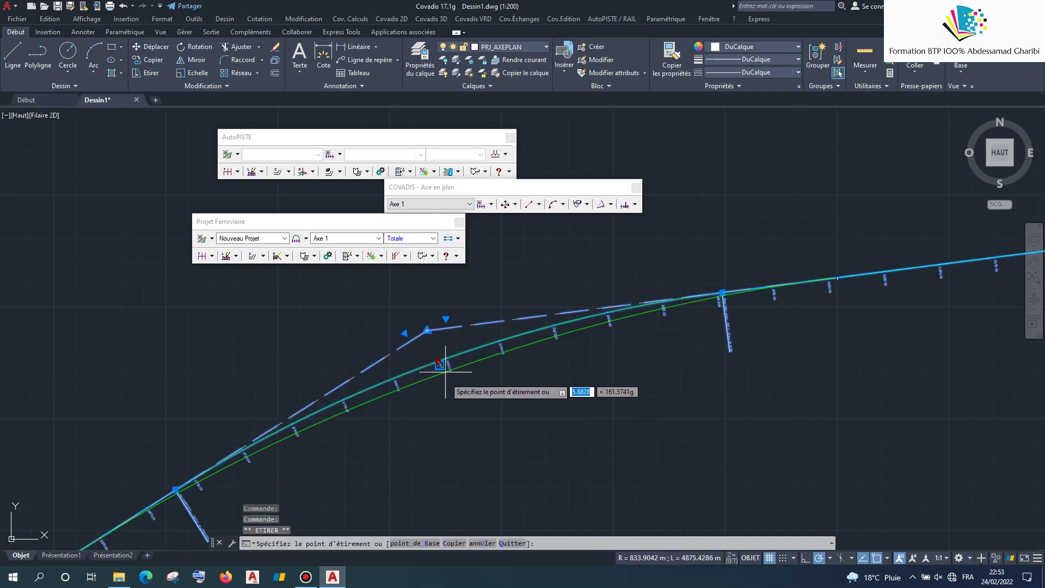
{"action": "left_click", "coordinate": [459, 391]}
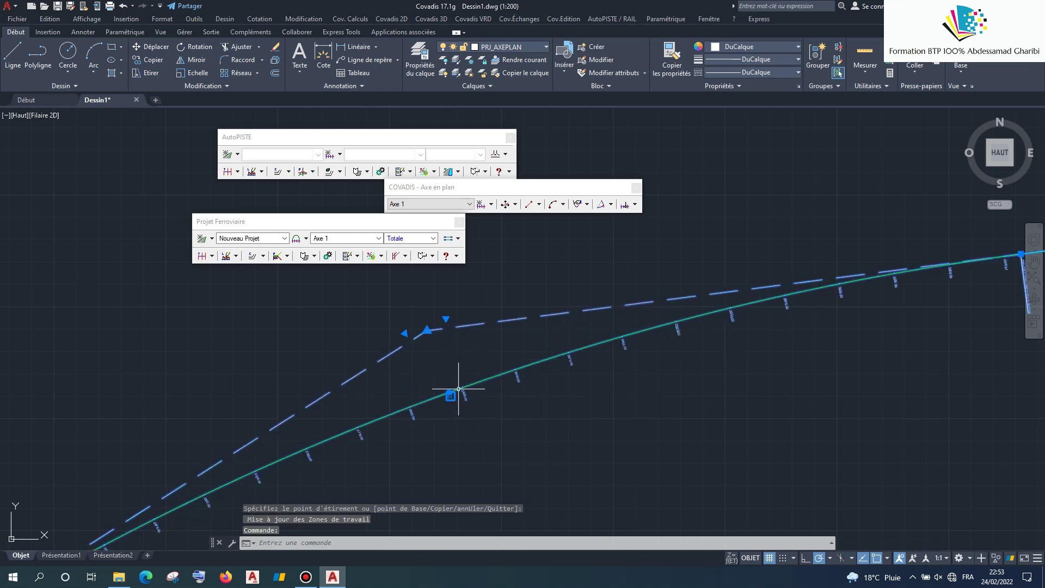
{"action": "scroll", "coordinate": [560, 294], "scroll_direction": "down", "scroll_amount": 4}
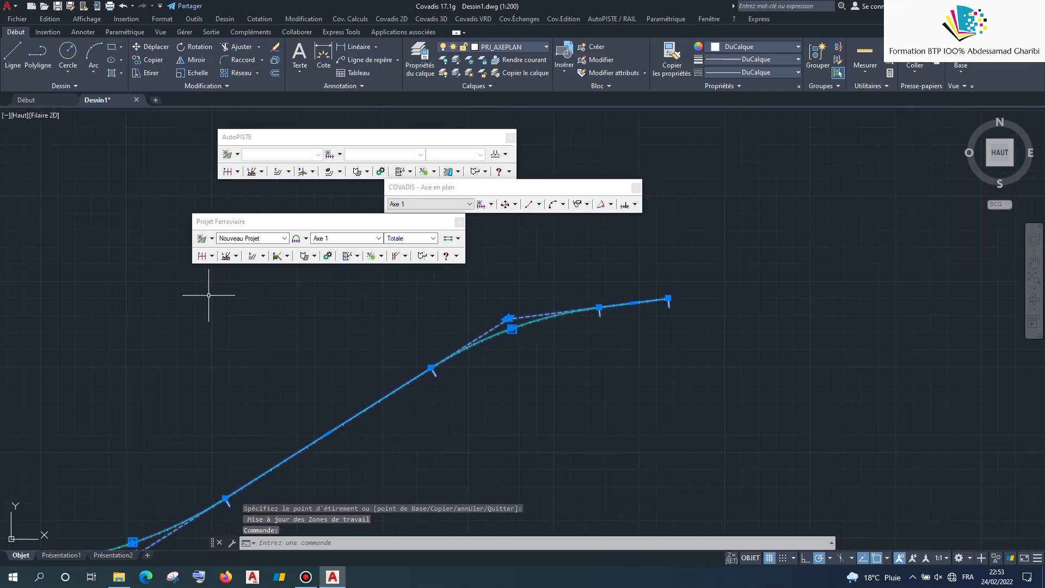
{"action": "left_click", "coordinate": [200, 256]}
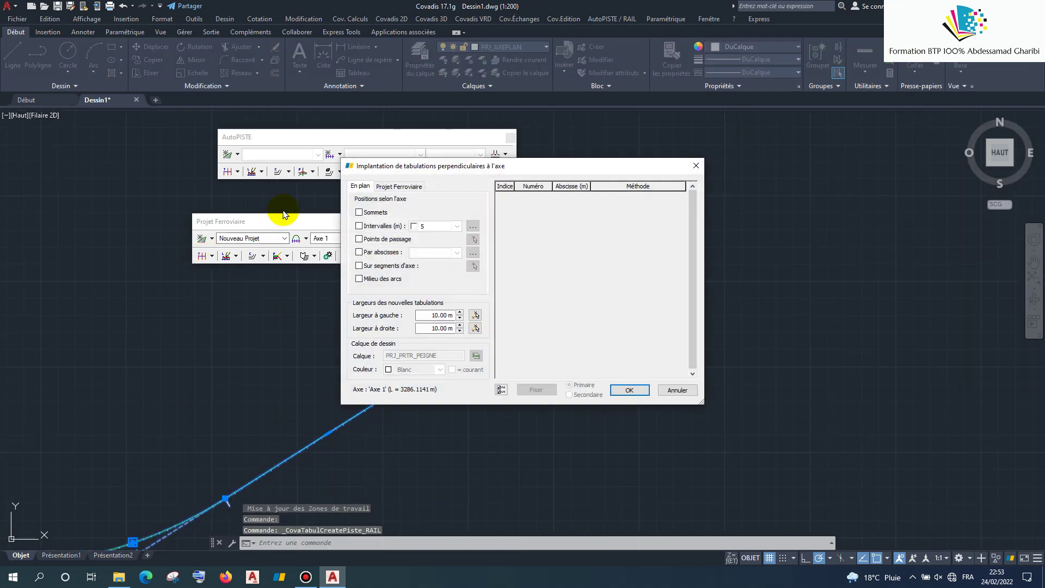
Add perpendicular tabulations on Axe 1 at every vertex and every 20 m, 10 m per side
{"action": "left_click", "coordinate": [359, 211]}
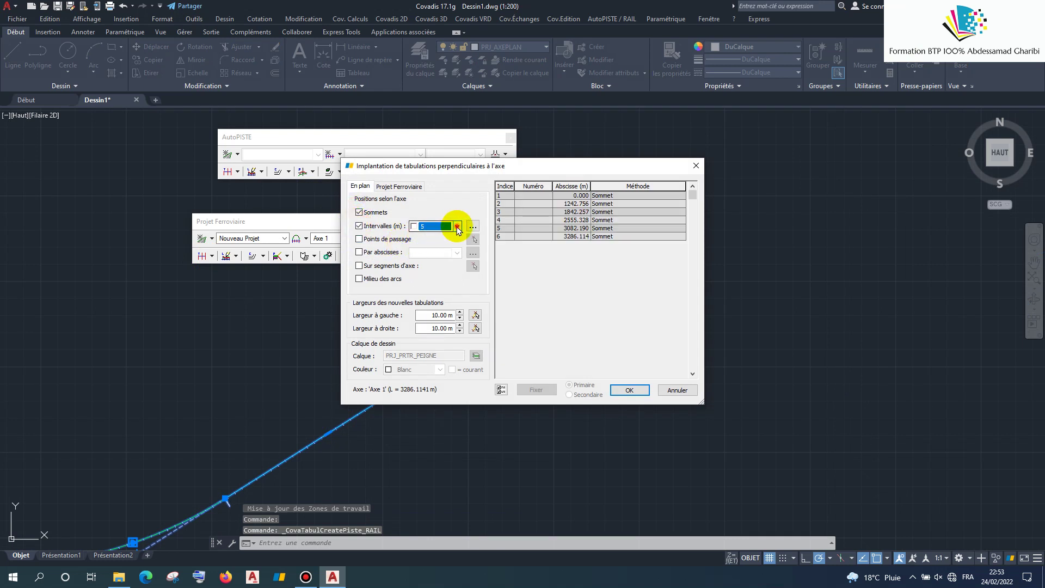
{"action": "left_click", "coordinate": [457, 225]}
{"action": "left_click", "coordinate": [418, 266]}
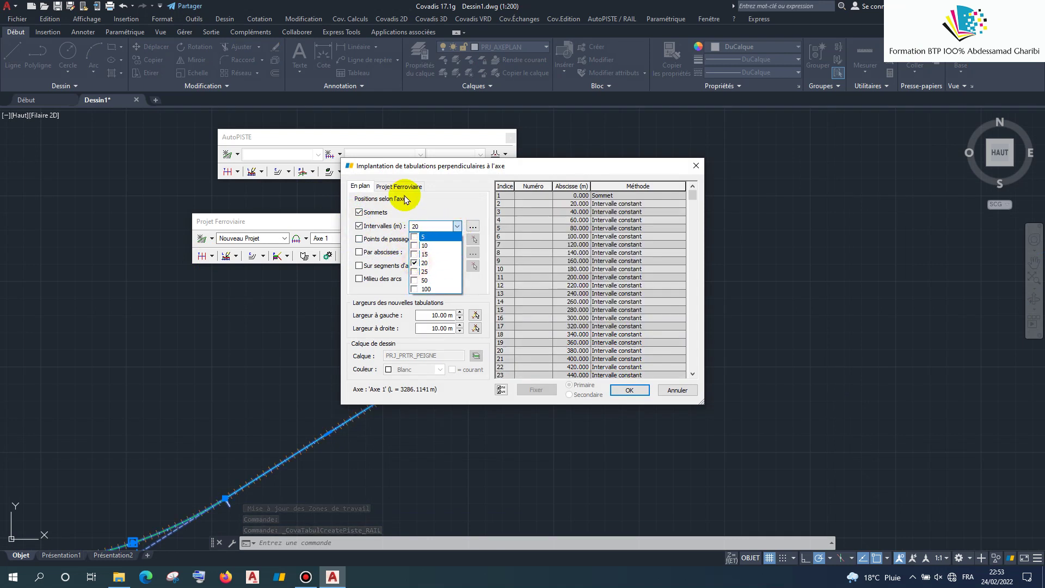
{"action": "left_click", "coordinate": [623, 391]}
{"action": "scroll", "coordinate": [675, 309], "scroll_direction": "up", "scroll_amount": 3}
{"action": "scroll", "coordinate": [675, 309], "scroll_direction": "up", "scroll_amount": 4}
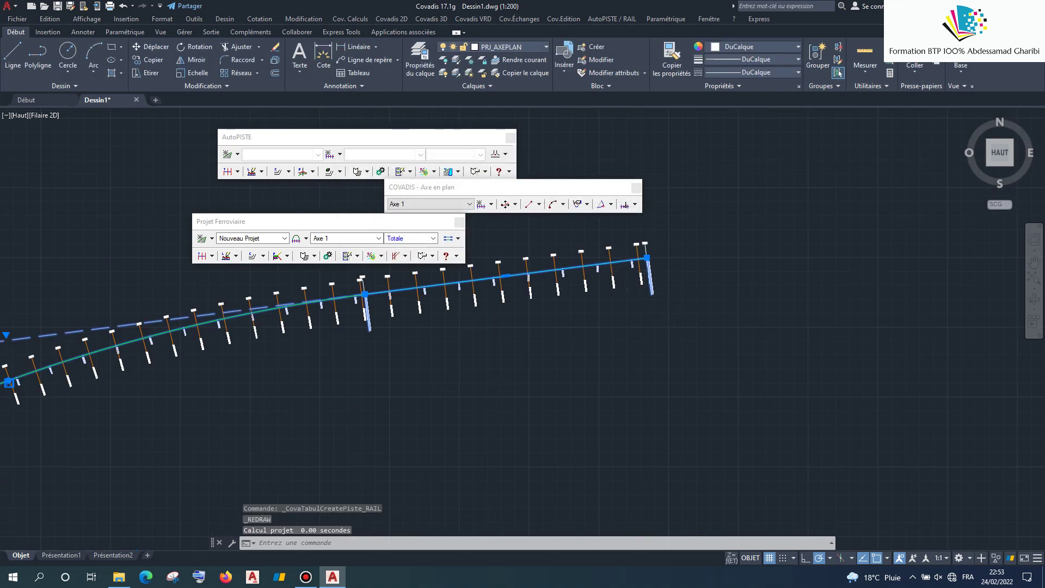
{"action": "scroll", "coordinate": [675, 305], "scroll_direction": "up", "scroll_amount": 4}
{"action": "scroll", "coordinate": [668, 327], "scroll_direction": "down", "scroll_amount": 5}
Undo the tabulations, try the Projet linéaire => Projet AutoPISTE import, and dismiss the no-project warning
{"action": "key", "text": "ctrl+z"}
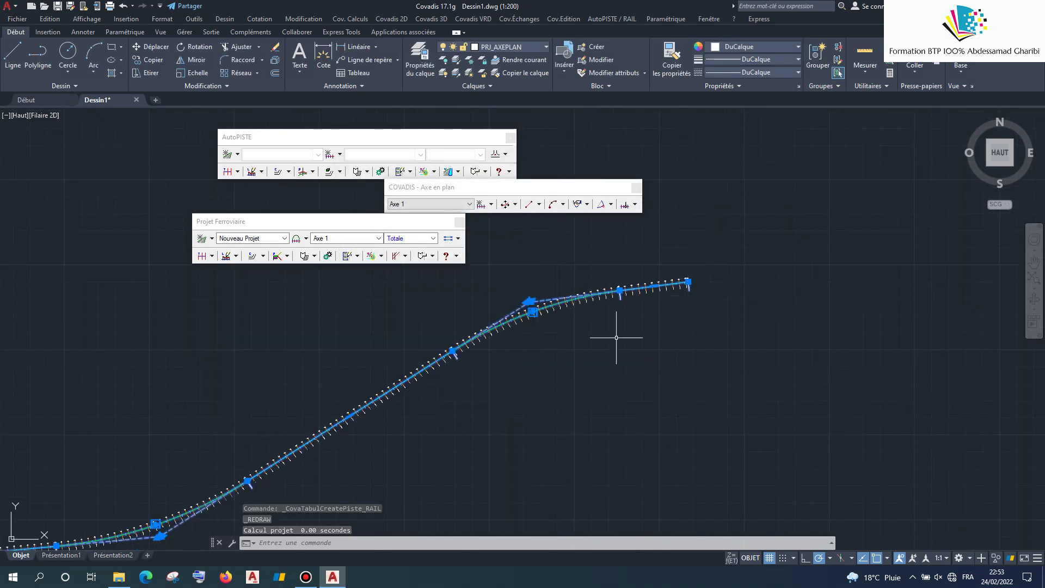
{"action": "scroll", "coordinate": [619, 338], "scroll_direction": "down", "scroll_amount": 2}
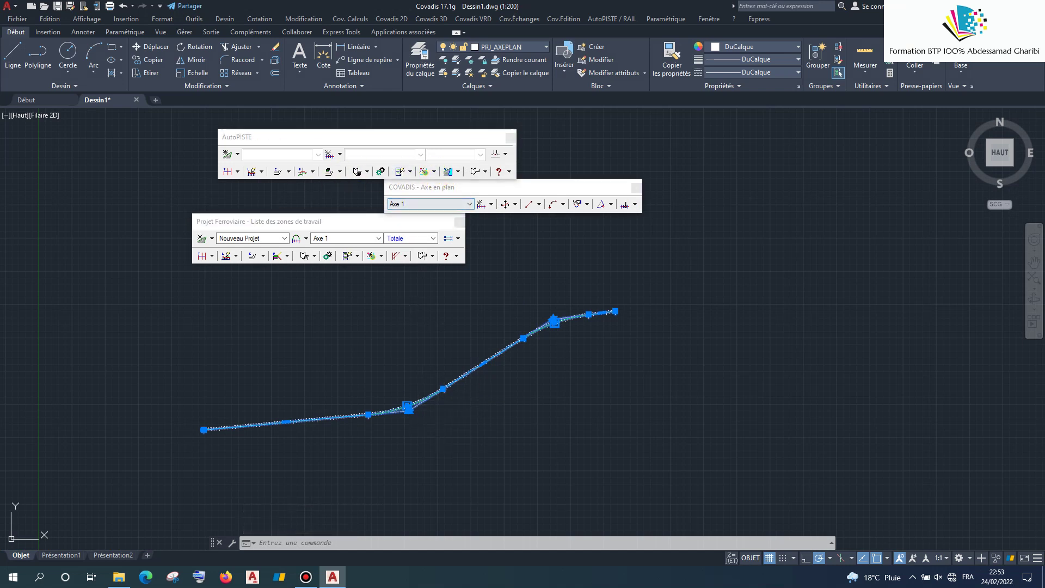
{"action": "left_click", "coordinate": [237, 154]}
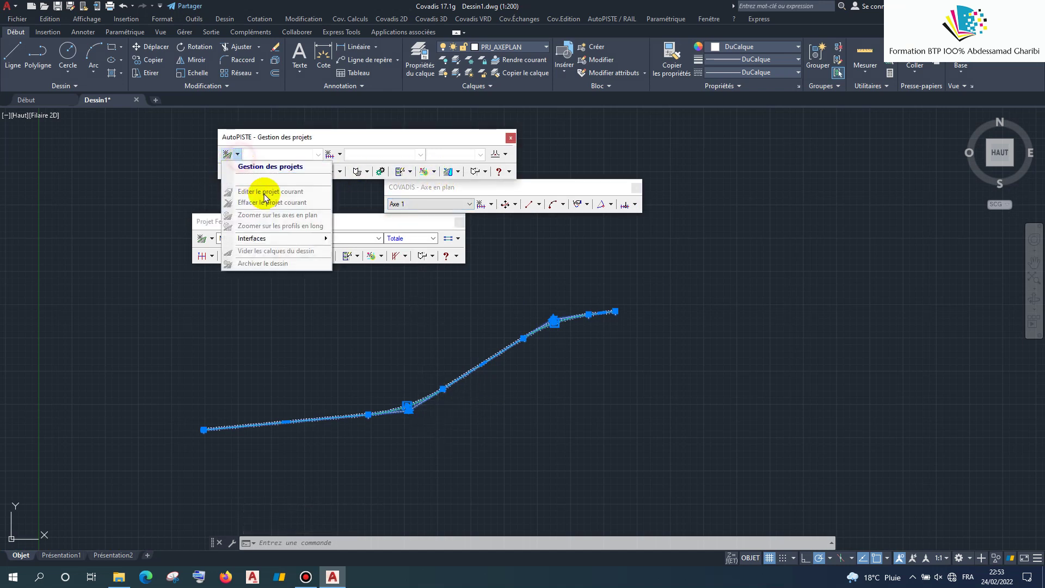
{"action": "mouse_move", "coordinate": [252, 238]}
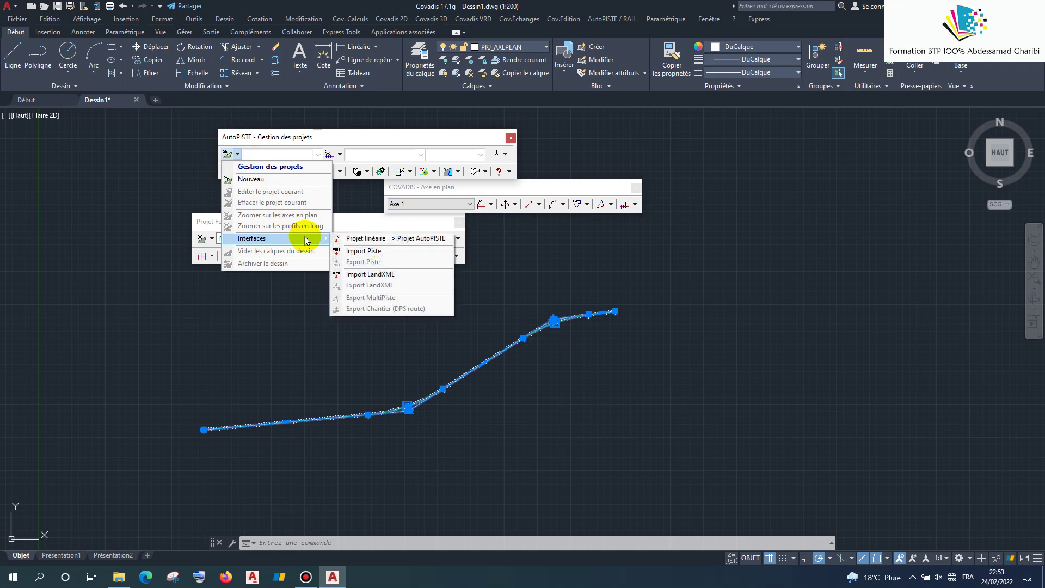
{"action": "left_click", "coordinate": [356, 238]}
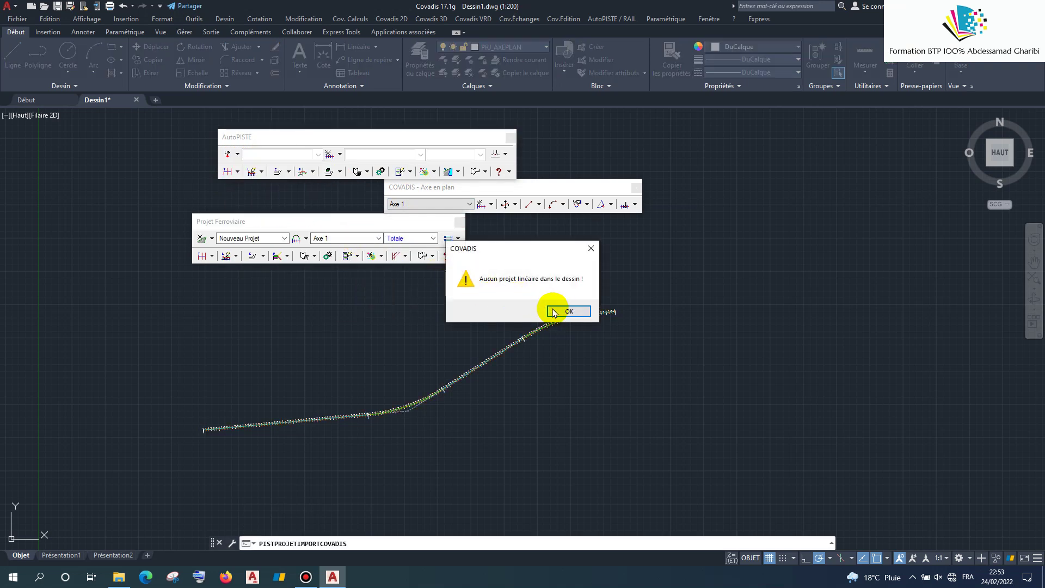
{"action": "left_click", "coordinate": [554, 313]}
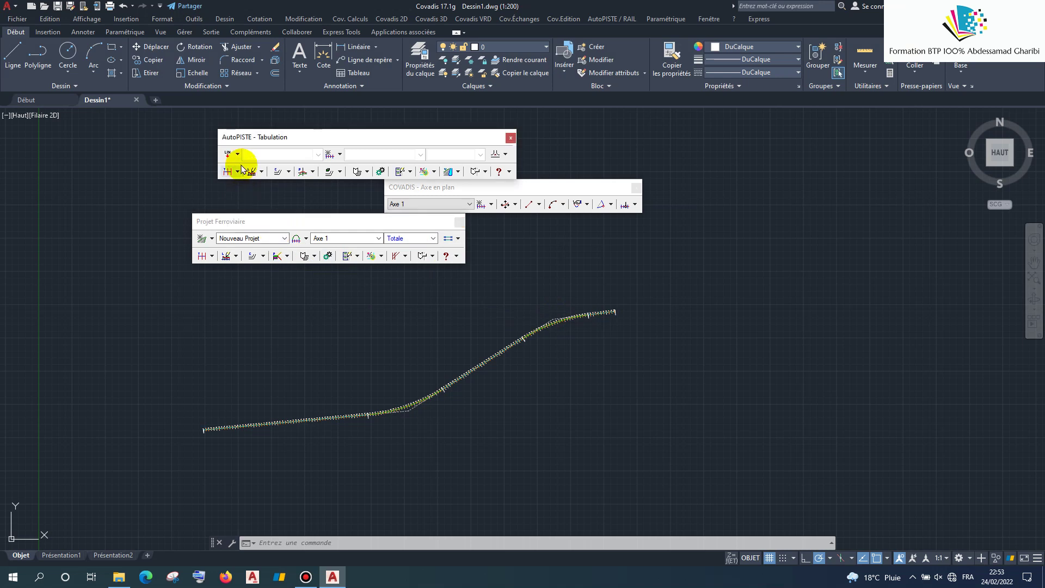
{"action": "left_click", "coordinate": [212, 238]}
{"action": "mouse_move", "coordinate": [245, 322]}
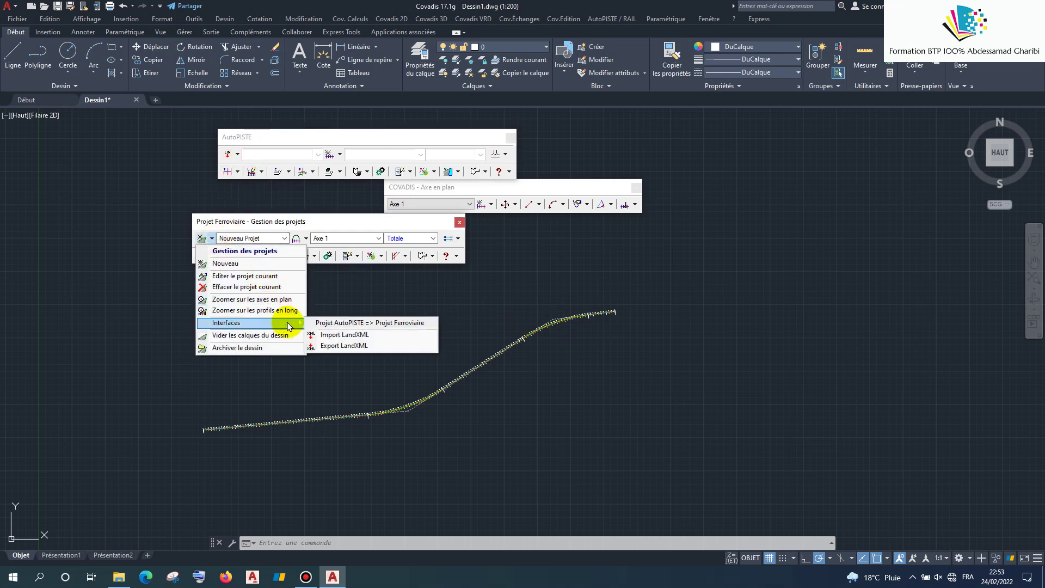
{"action": "left_click", "coordinate": [235, 148]}
Create AutoPISTE project Nouveau Projet (1) and bring up the plan-axis parameters
{"action": "left_click", "coordinate": [245, 178]}
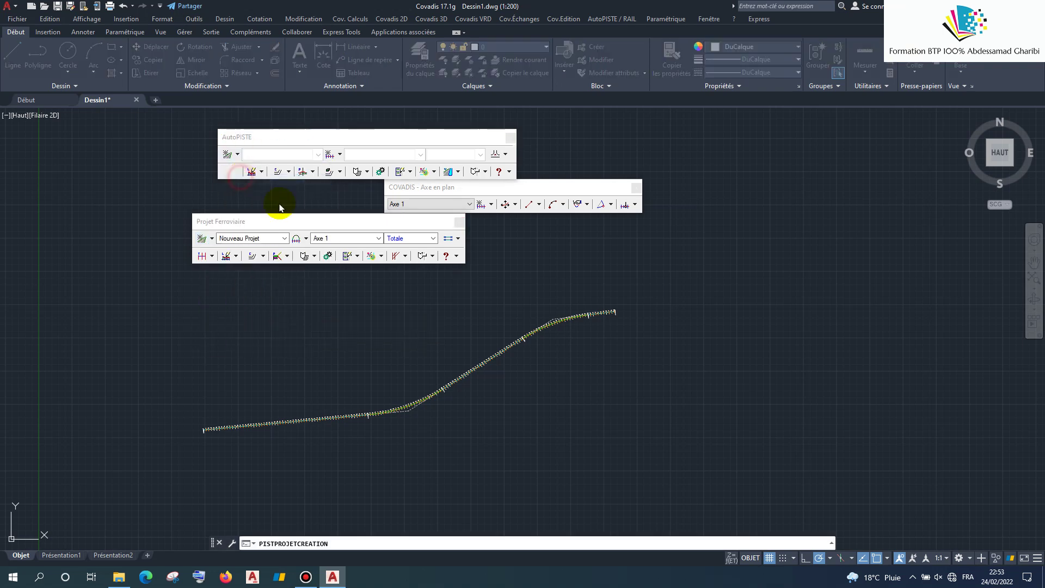
{"action": "left_click", "coordinate": [502, 366]}
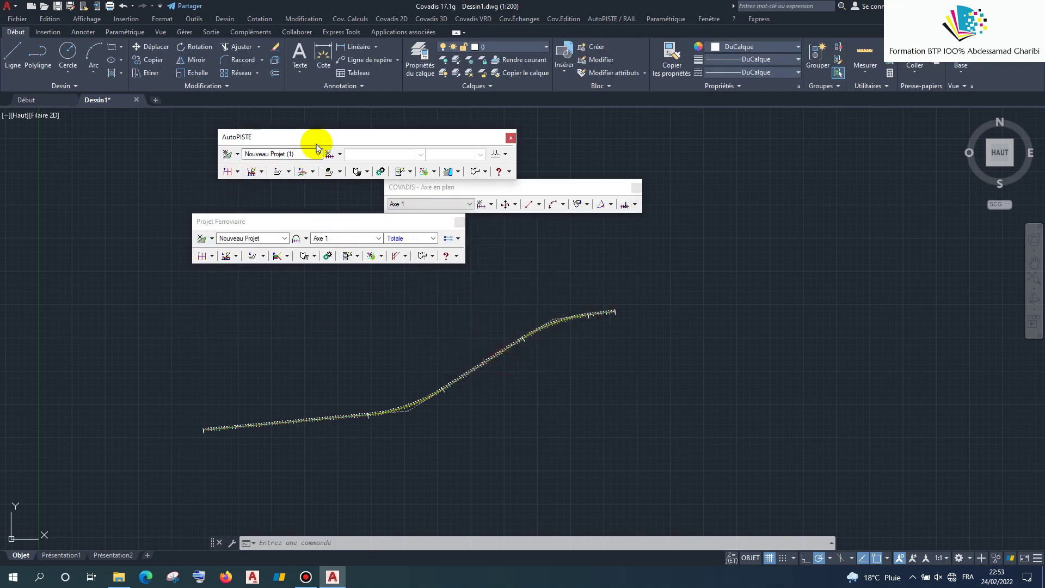
{"action": "left_click", "coordinate": [340, 154]}
{"action": "left_click", "coordinate": [334, 181]}
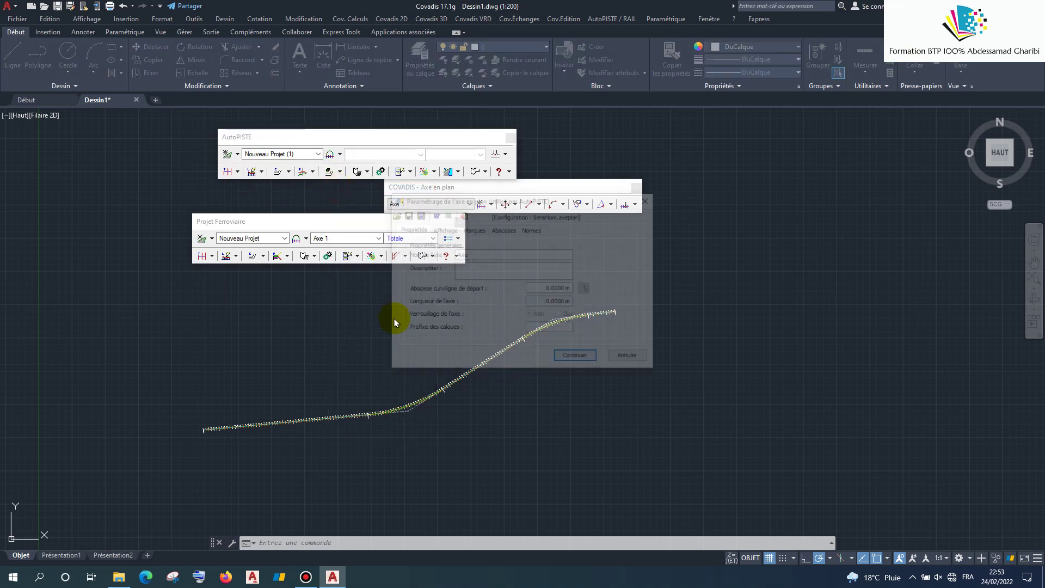
Draw axis Axe through three intersection points with 600 m radius arcs, then quit
{"action": "left_click", "coordinate": [576, 360]}
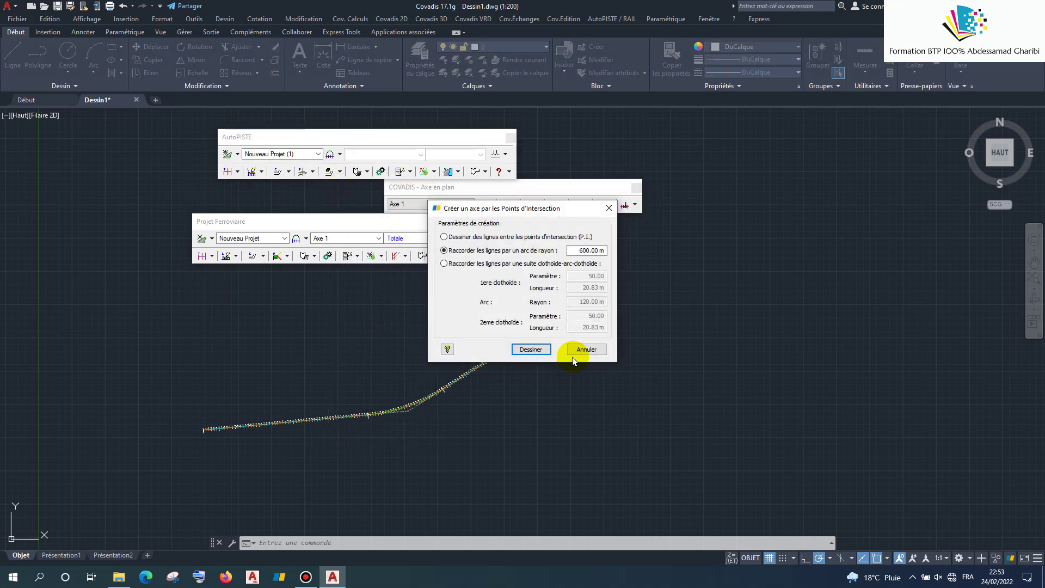
{"action": "left_click", "coordinate": [531, 350]}
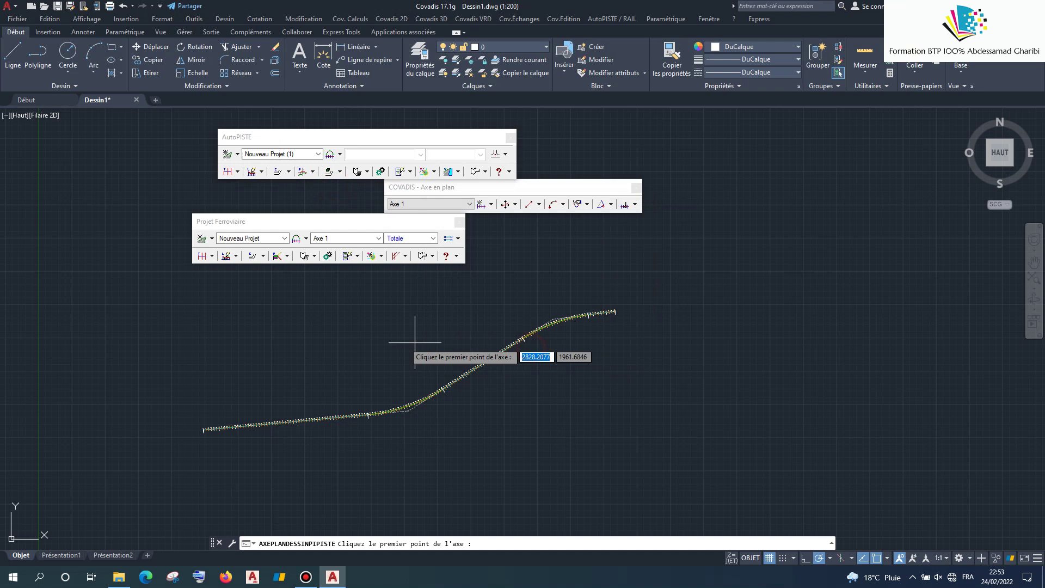
{"action": "left_click", "coordinate": [132, 338]}
{"action": "left_click", "coordinate": [664, 255]}
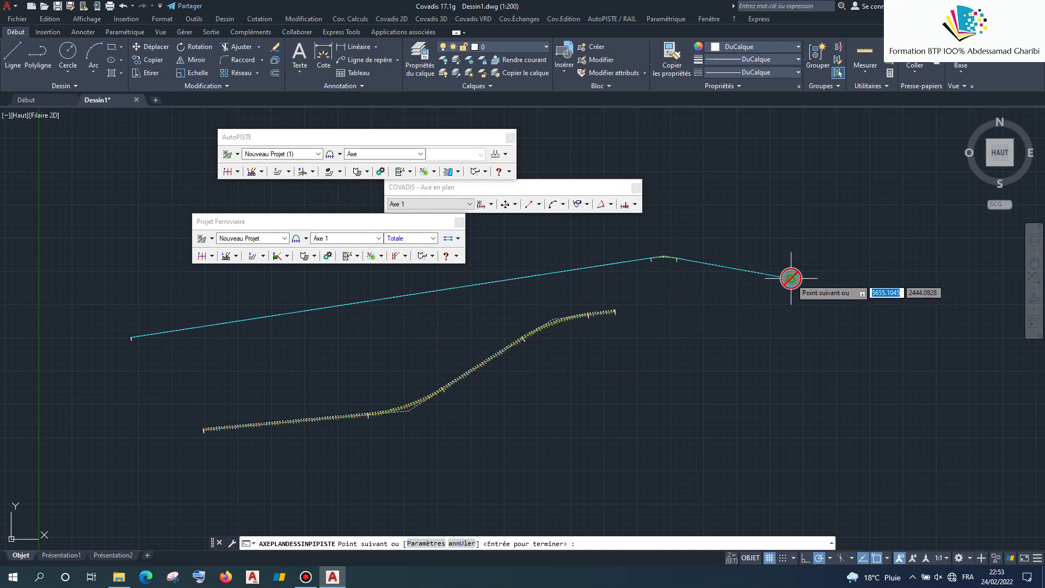
{"action": "left_click", "coordinate": [790, 279]}
{"action": "key", "text": "Return"}
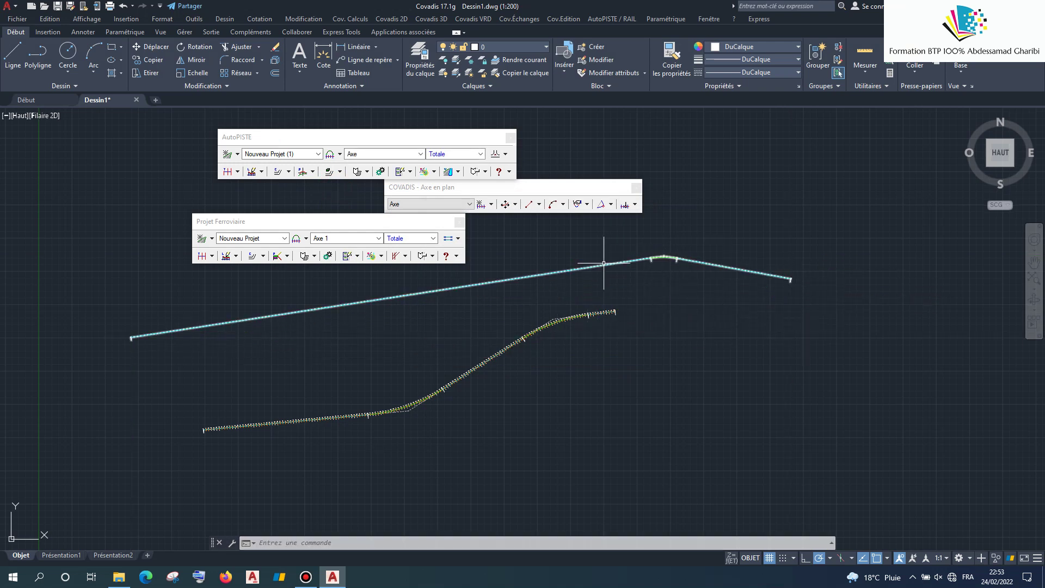
{"action": "left_click", "coordinate": [1037, 6]}
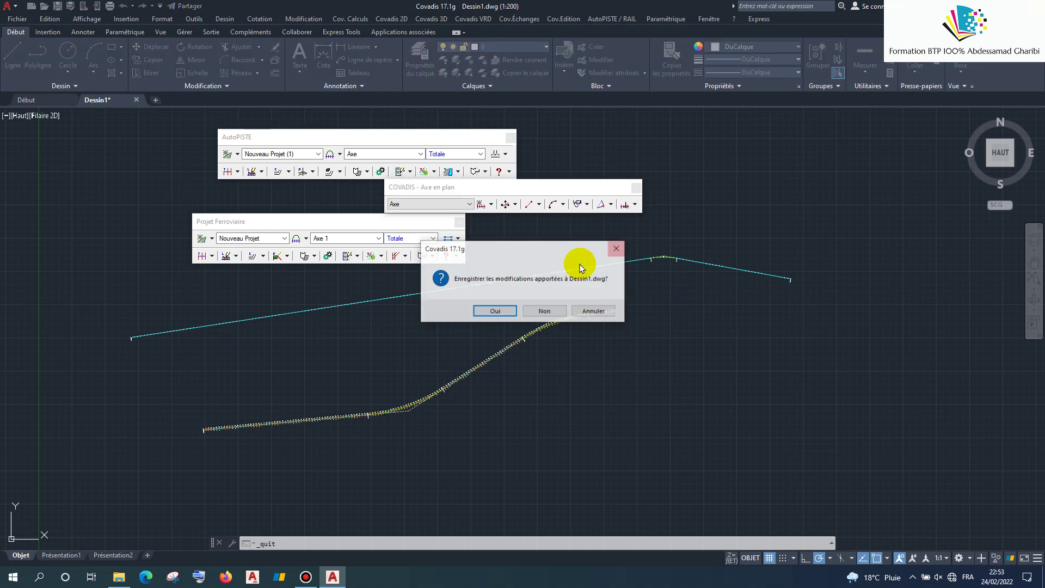
Discard changes to Dessin1.dwg and relaunch COVADIS on AutoCAD Map 3D 2022
{"action": "left_click", "coordinate": [548, 311]}
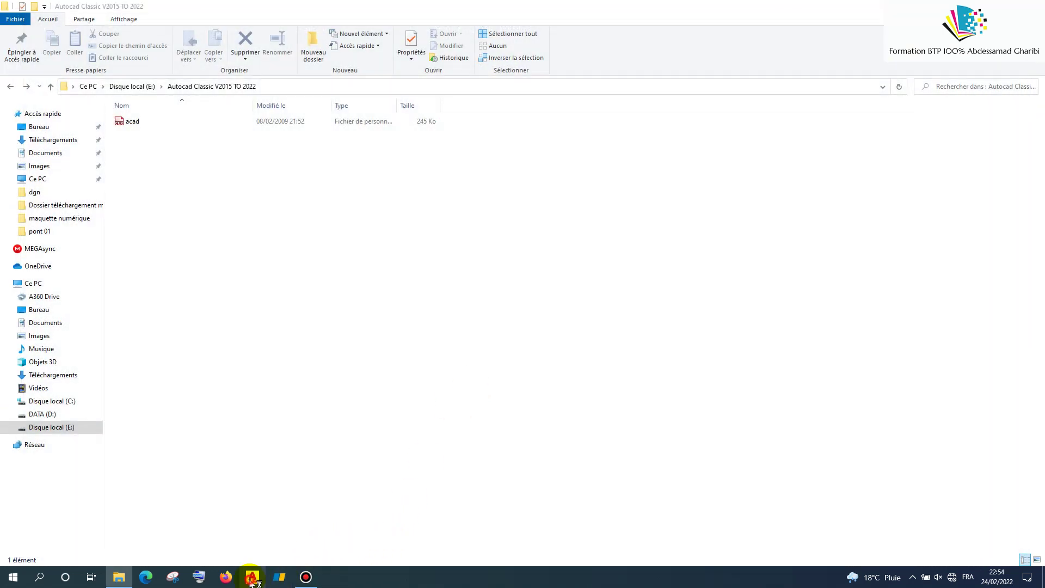
{"action": "left_click", "coordinate": [252, 577]}
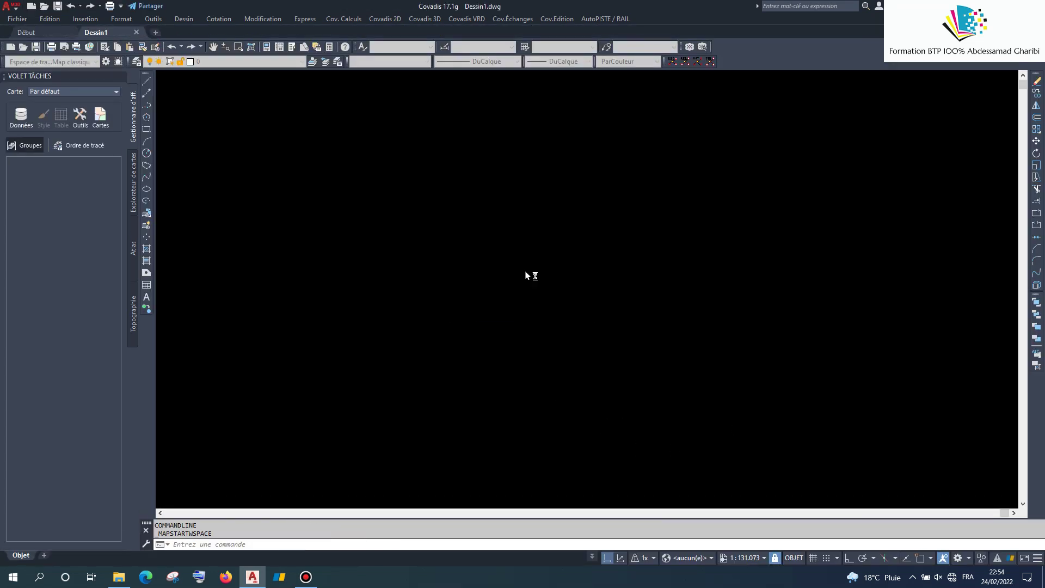
Accept the 1:200 scale, cancel Chargement de semis, and quit COVADIS without saving
{"action": "left_click", "coordinate": [506, 315]}
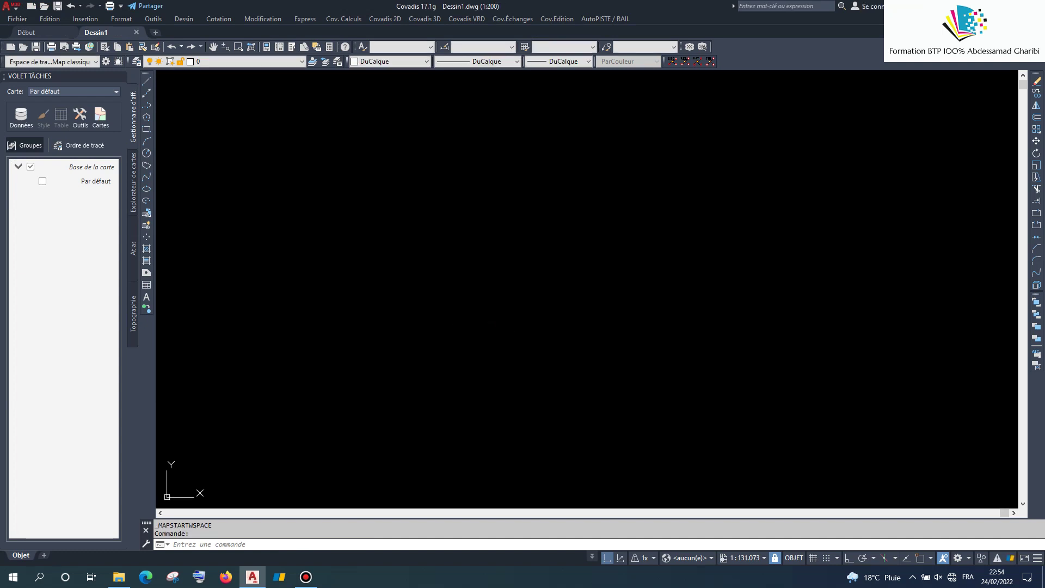
{"action": "left_click", "coordinate": [393, 21]}
{"action": "mouse_move", "coordinate": [416, 75]}
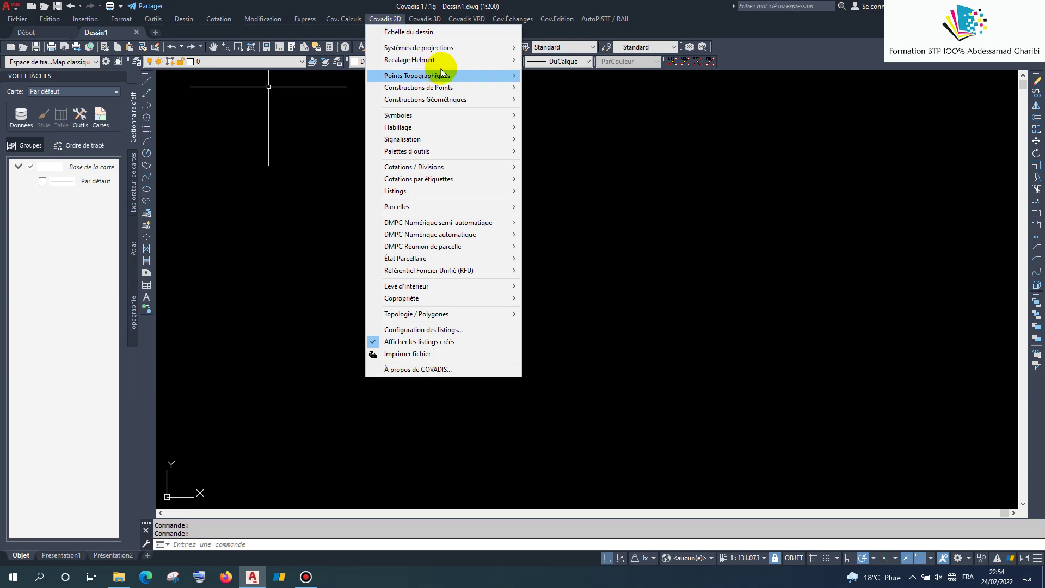
{"action": "left_click", "coordinate": [525, 81]}
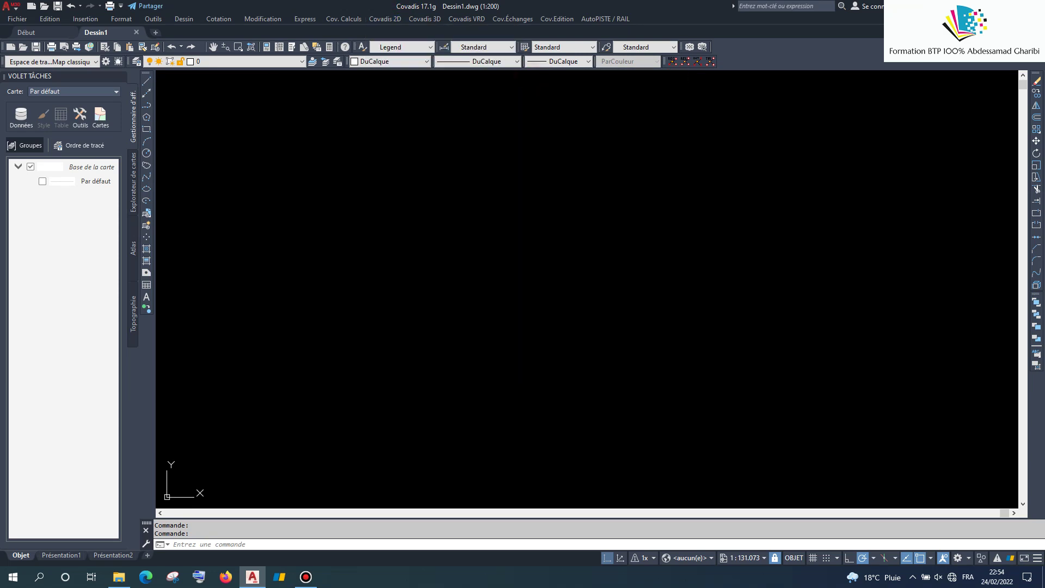
{"action": "left_click", "coordinate": [645, 145]}
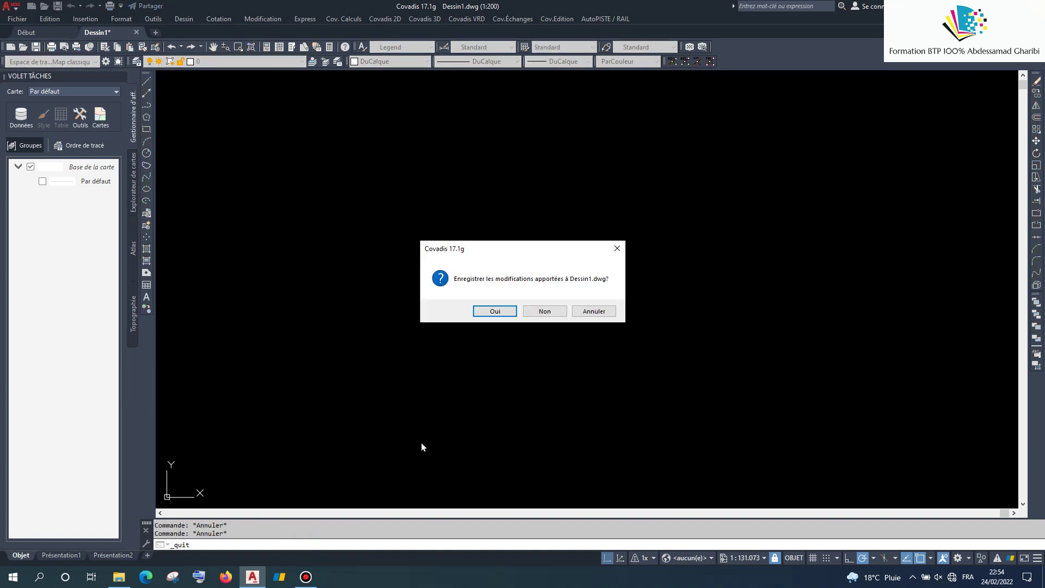
{"action": "left_click", "coordinate": [542, 313]}
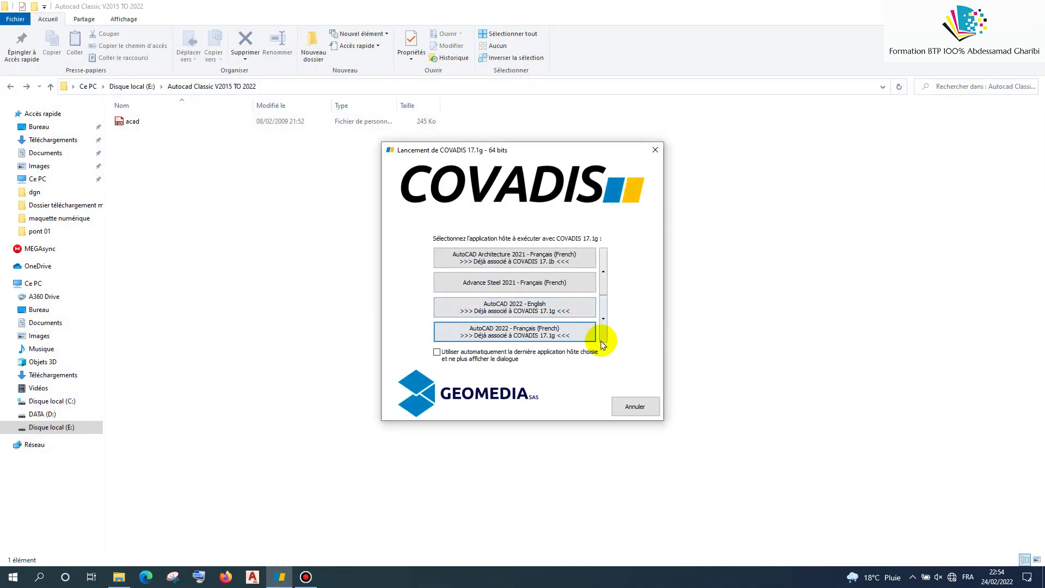
Launch COVADIS on the 'AutoCAD 2022 - Français (French)' host from the launcher list
{"action": "left_click", "coordinate": [604, 339]}
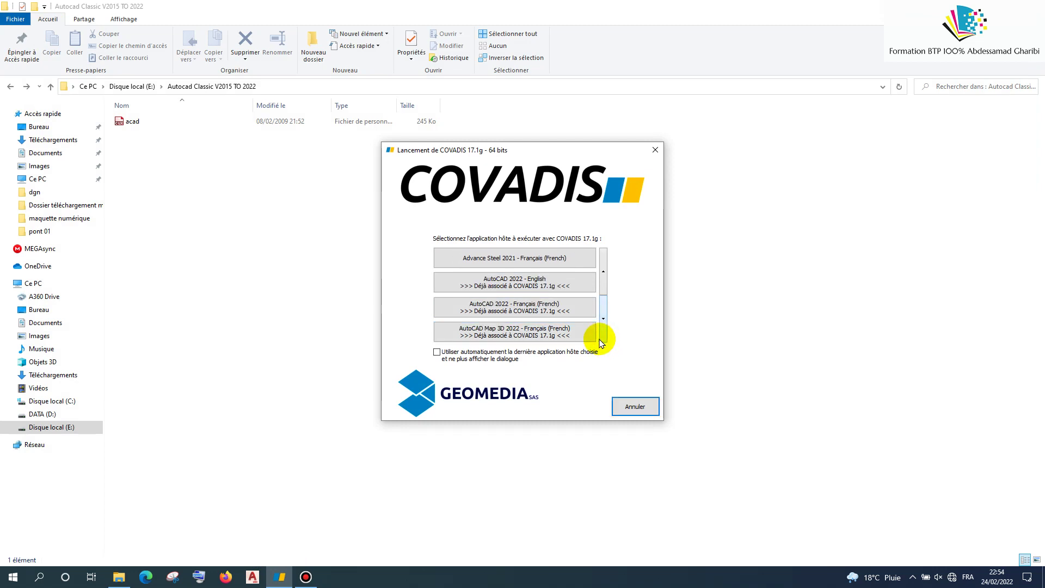
{"action": "left_click", "coordinate": [492, 308]}
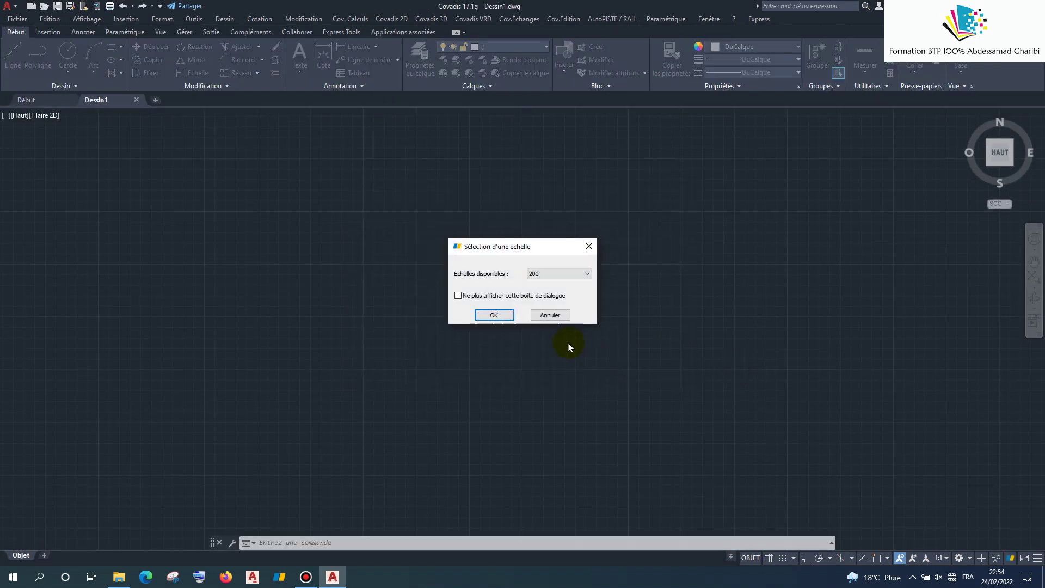
Accept the 1:200 scale and open Personnaliser l'interface utilisateur from the workspace menu
{"action": "left_click", "coordinate": [489, 316]}
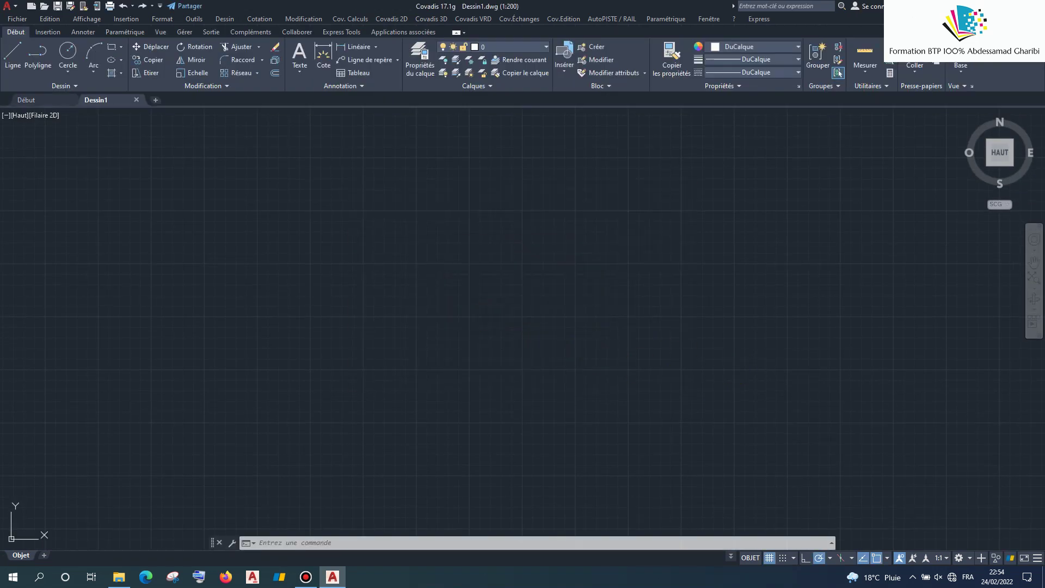
{"action": "left_click", "coordinate": [969, 556]}
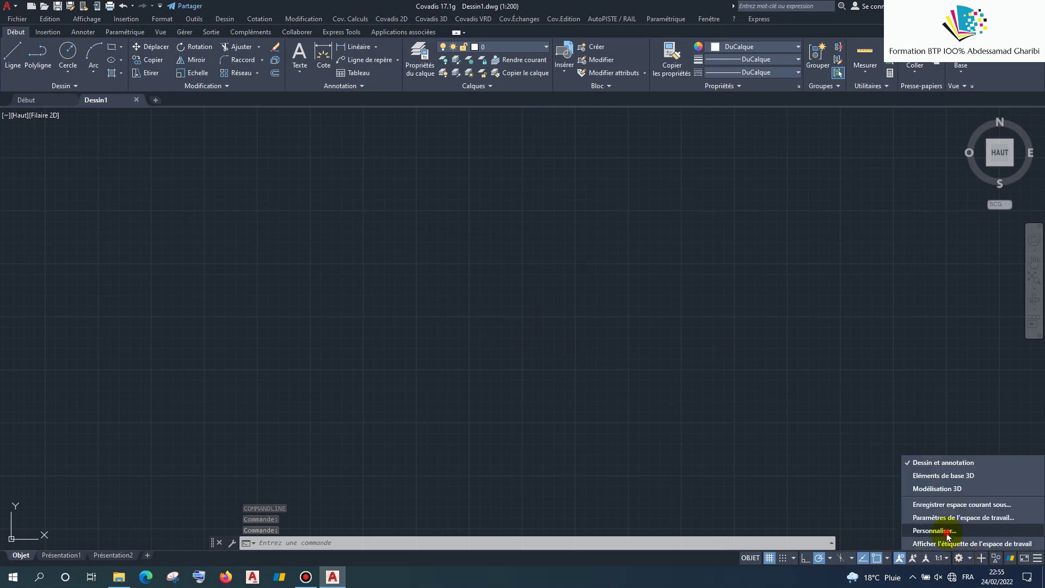
{"action": "left_click", "coordinate": [947, 532]}
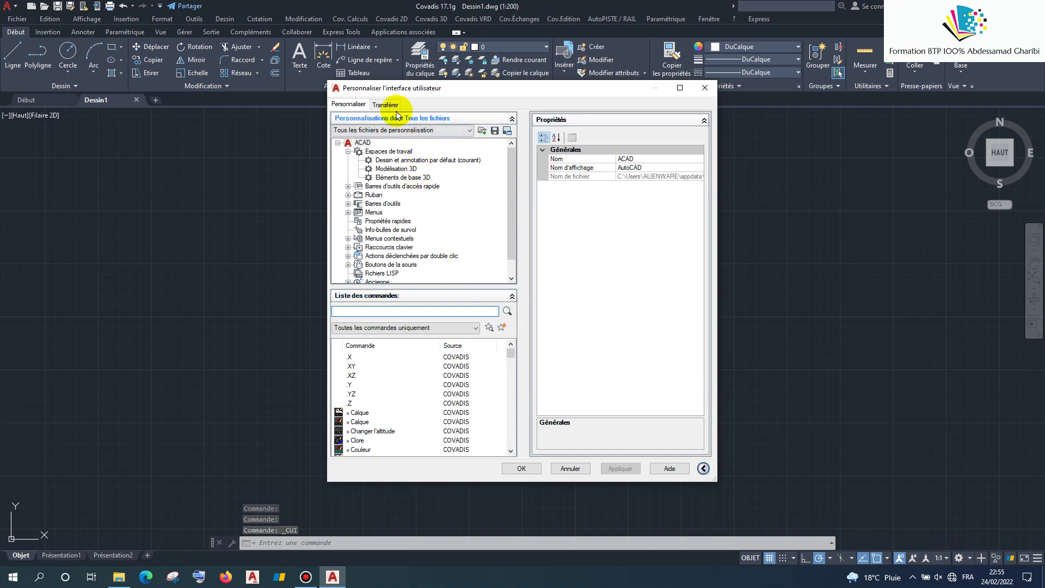
On the Transférer tab, load acad.cuix from E:\Autocad Classic V2015 TO 2022
{"action": "left_click", "coordinate": [387, 104]}
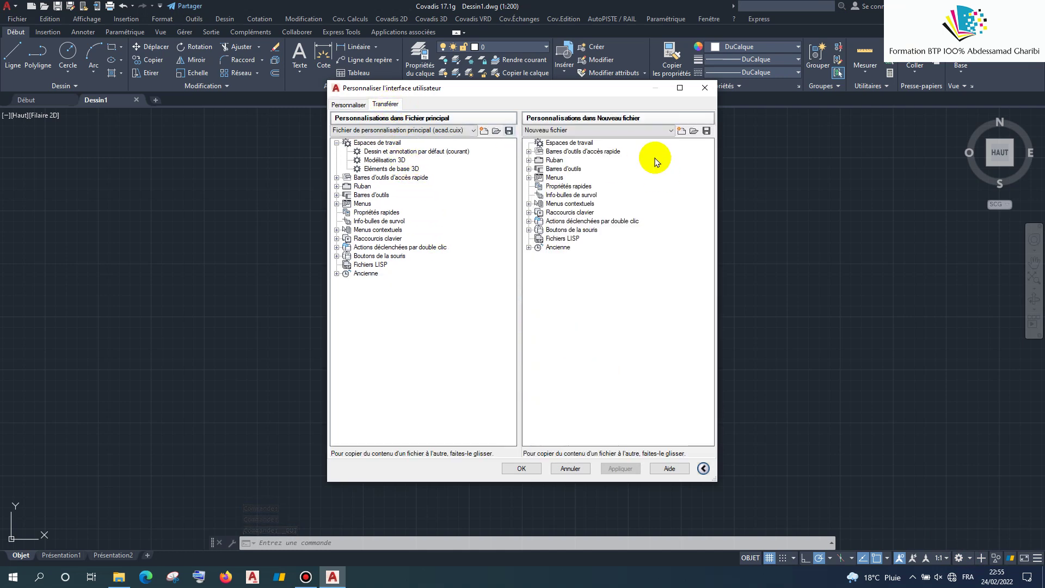
{"action": "left_click", "coordinate": [694, 132]}
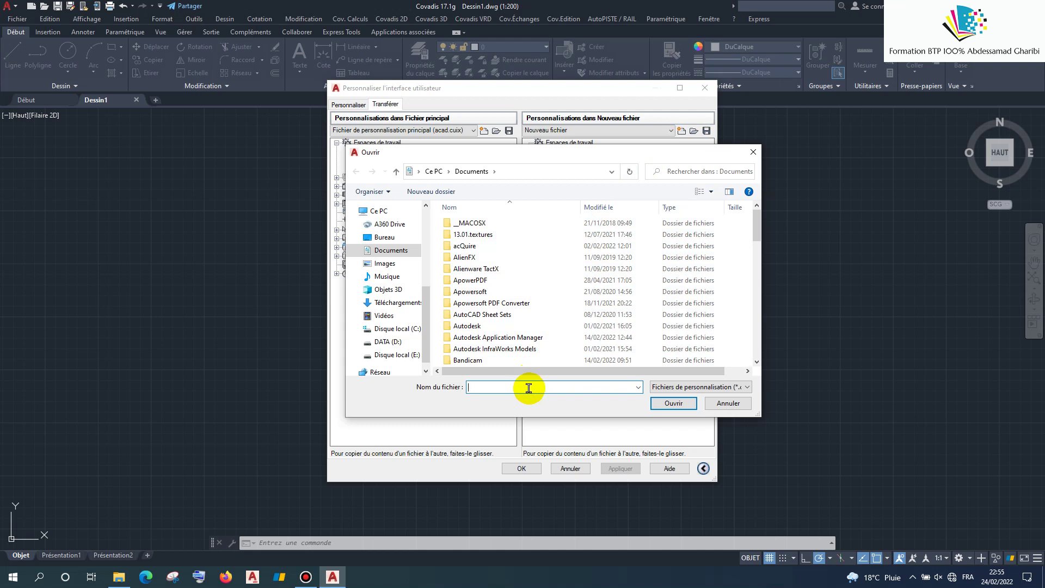
{"action": "right_click", "coordinate": [530, 386]}
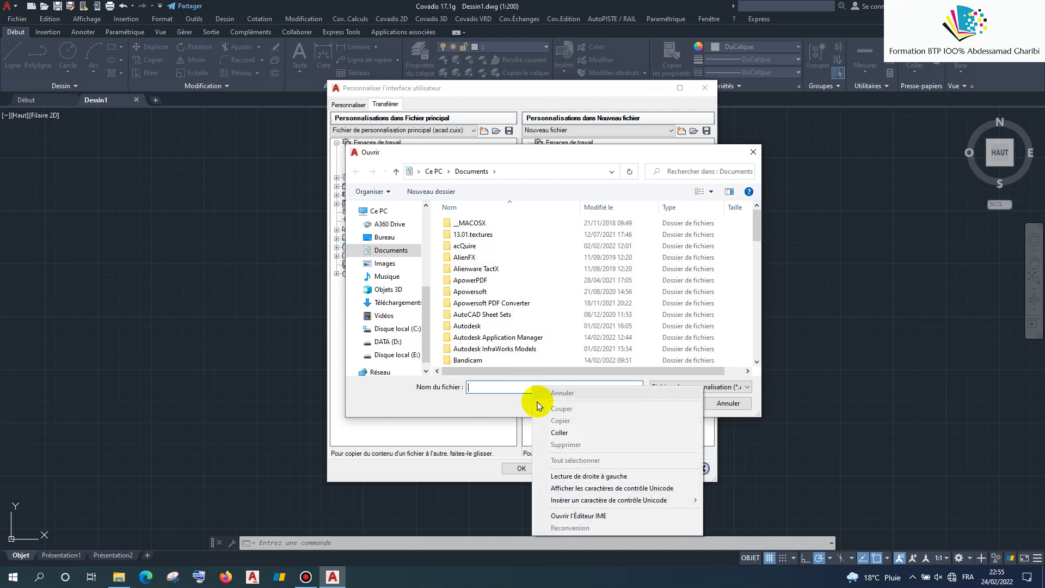
{"action": "left_click", "coordinate": [558, 432]}
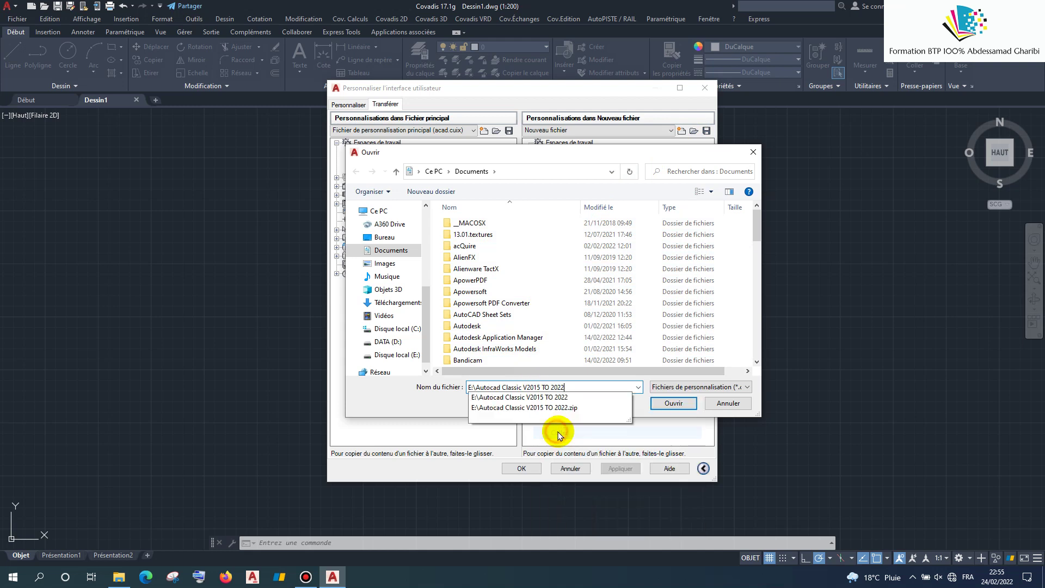
{"action": "left_click", "coordinate": [673, 403]}
{"action": "left_click", "coordinate": [474, 224]}
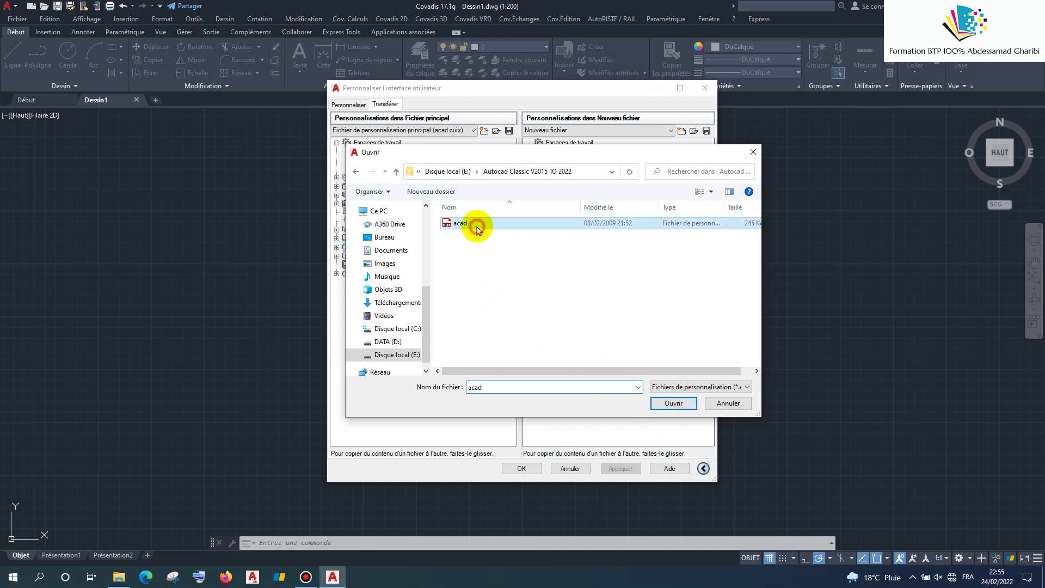
{"action": "left_click", "coordinate": [661, 403]}
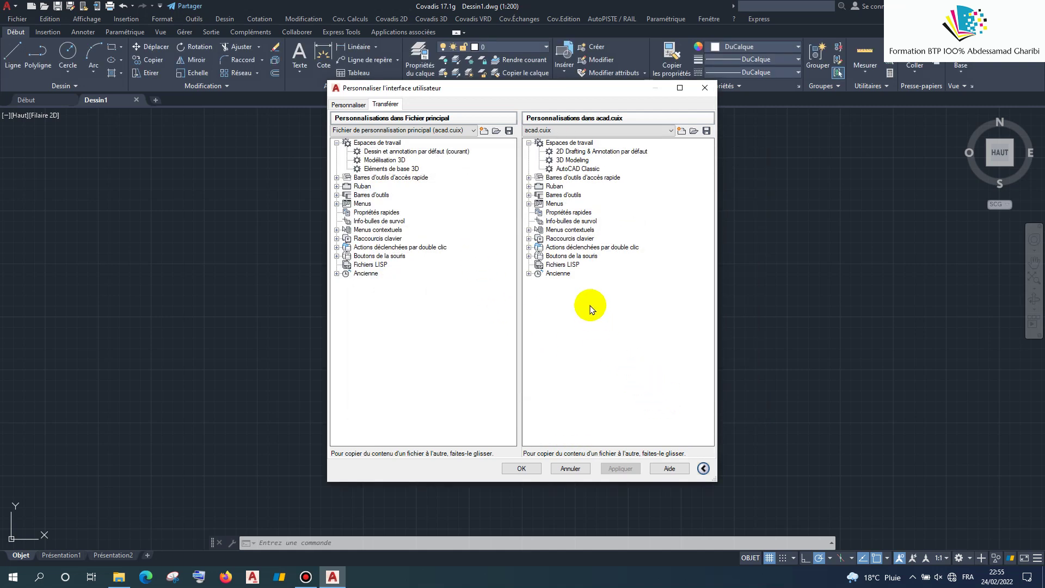
Rename the AutoCAD Classic workspace to 'AutoCAD Classic COVADIS 17.G'
{"action": "left_click", "coordinate": [575, 169]}
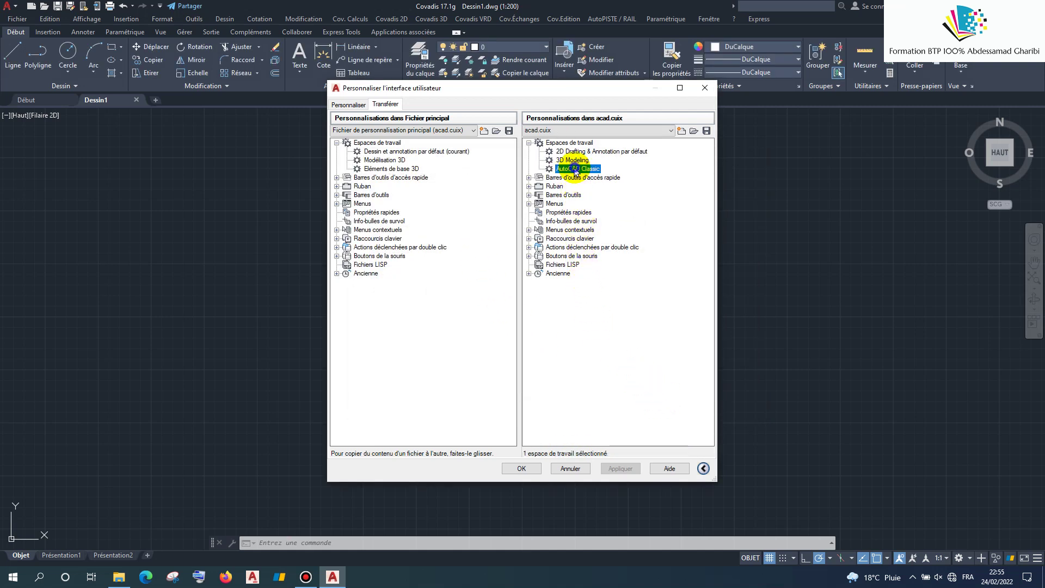
{"action": "right_click", "coordinate": [575, 171]}
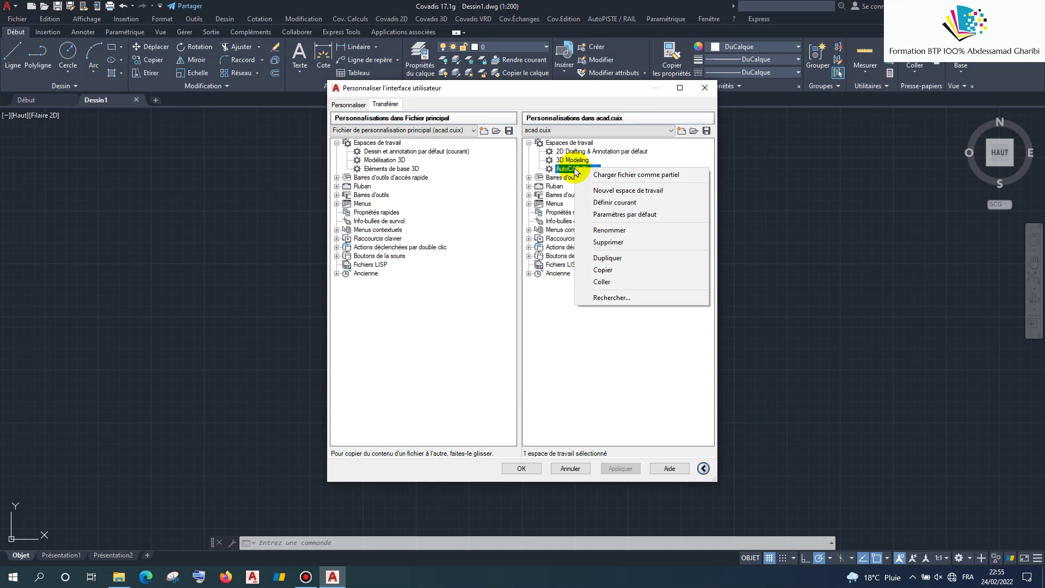
{"action": "left_click", "coordinate": [608, 230]}
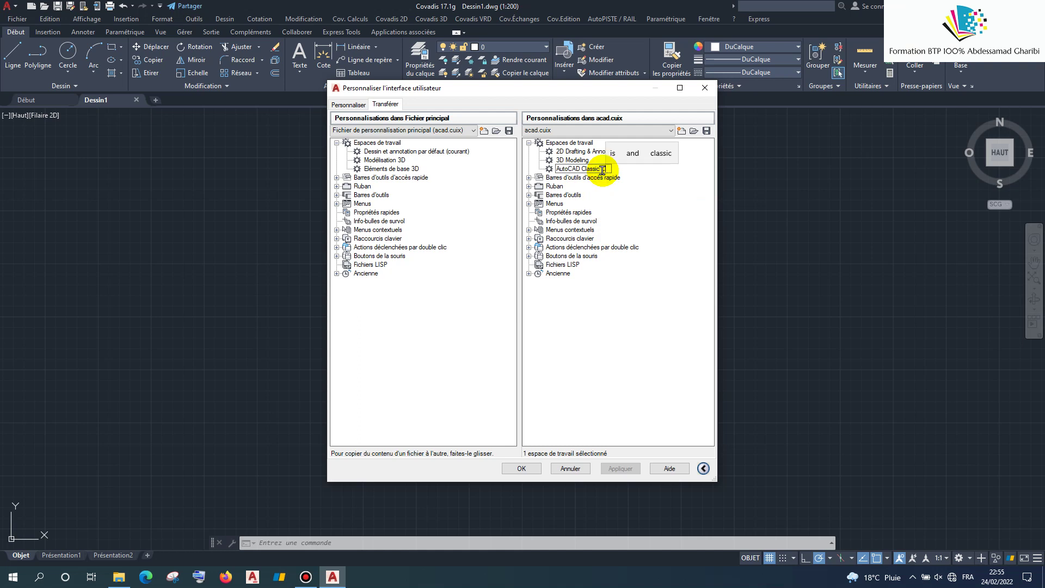
{"action": "type", "text": " COVADIS 1"}
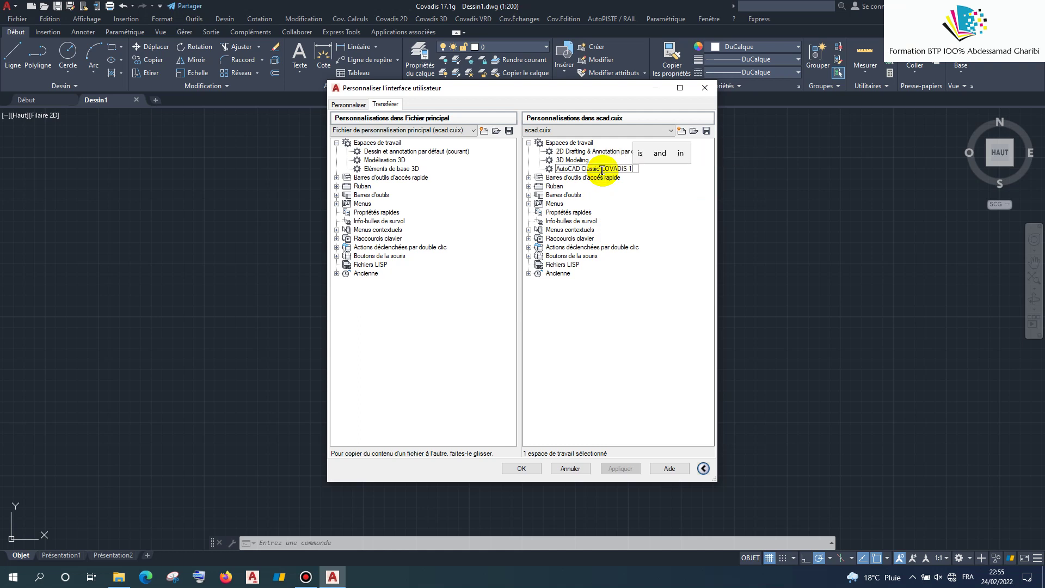
{"action": "type", "text": "7.G"}
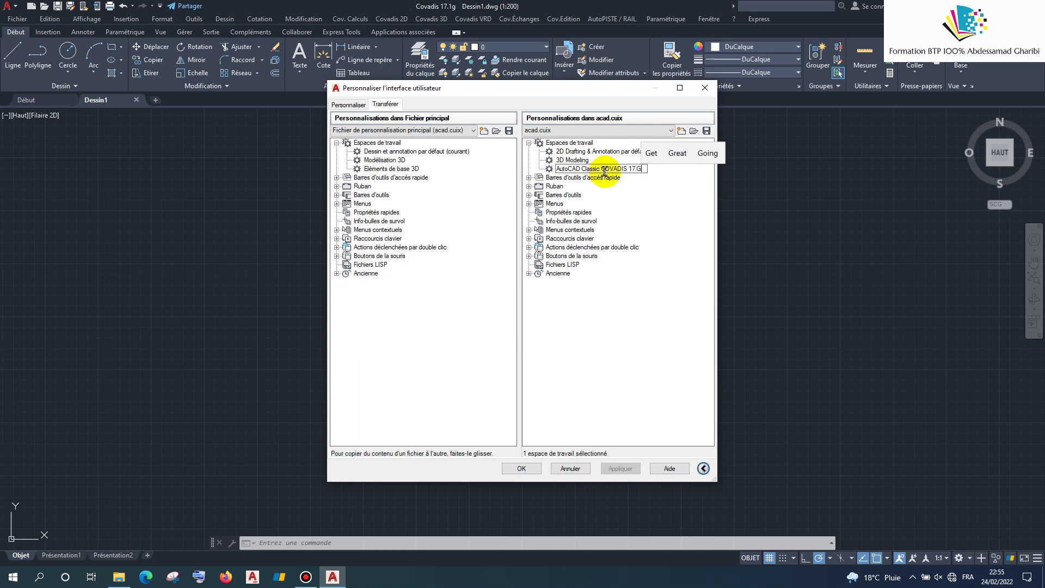
{"action": "key", "text": "Return"}
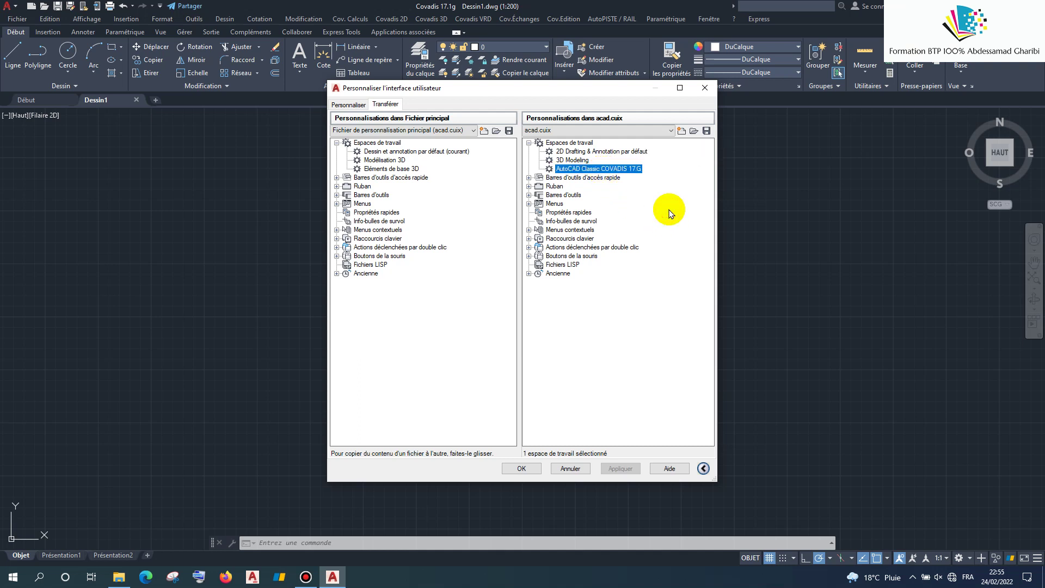
Copy the workspace into the main customization file, make it current, apply, and close
{"action": "left_click_drag", "start_coordinate": [602, 171], "coordinate": [434, 164]}
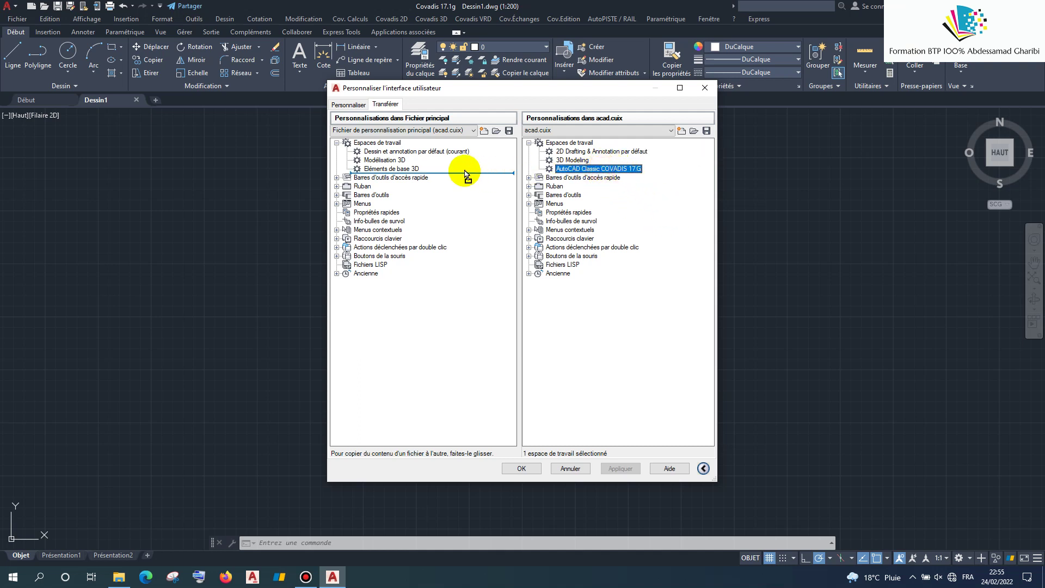
{"action": "right_click", "coordinate": [420, 163]}
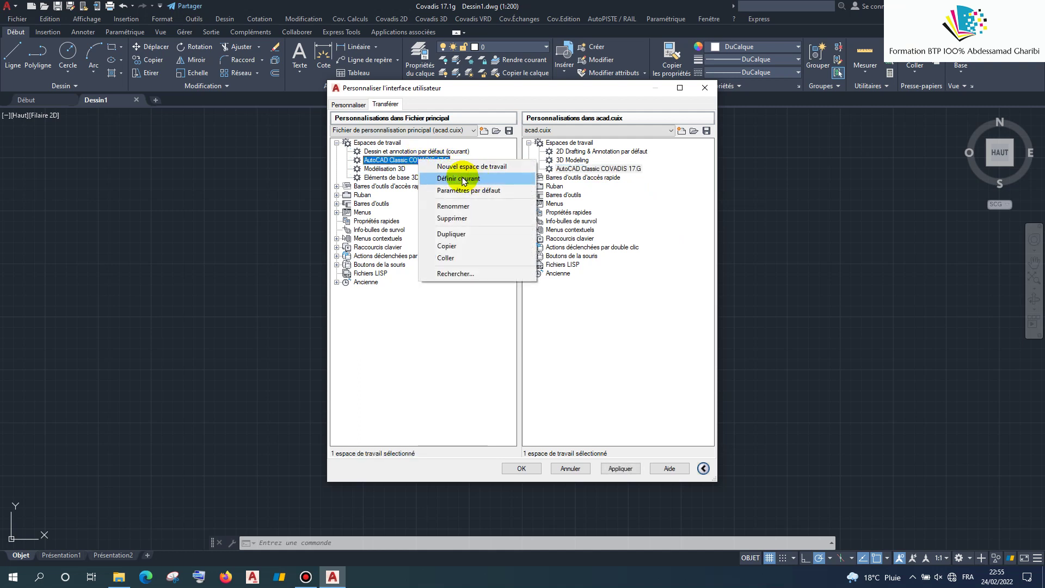
{"action": "left_click", "coordinate": [464, 180]}
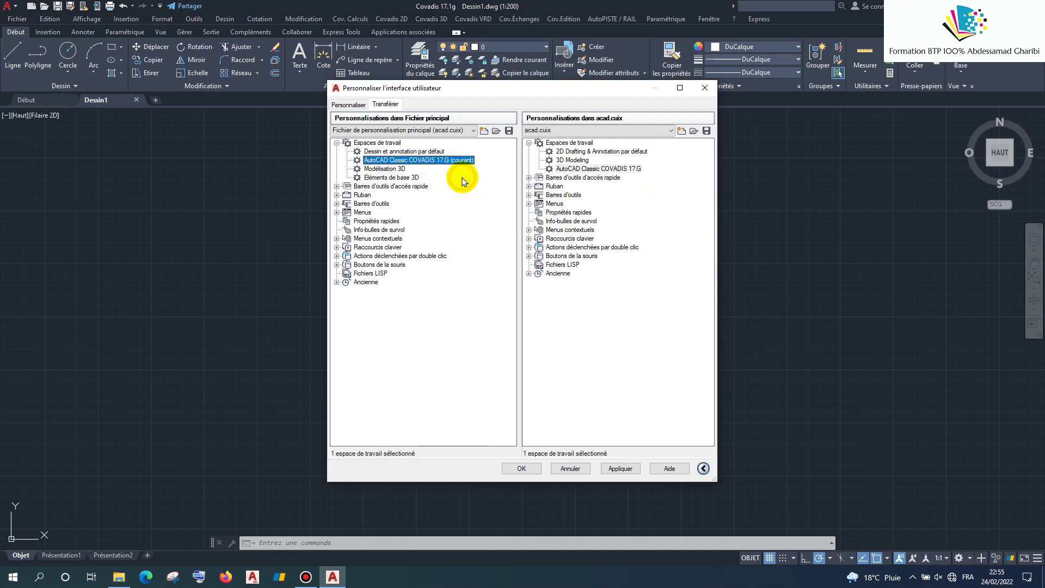
{"action": "left_click", "coordinate": [613, 469]}
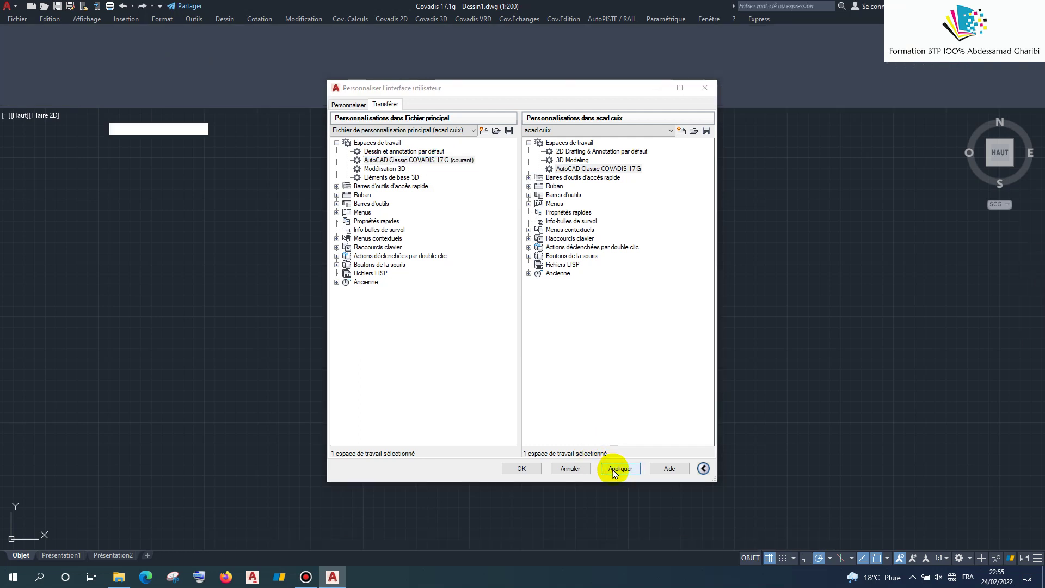
{"action": "right_click", "coordinate": [403, 160]}
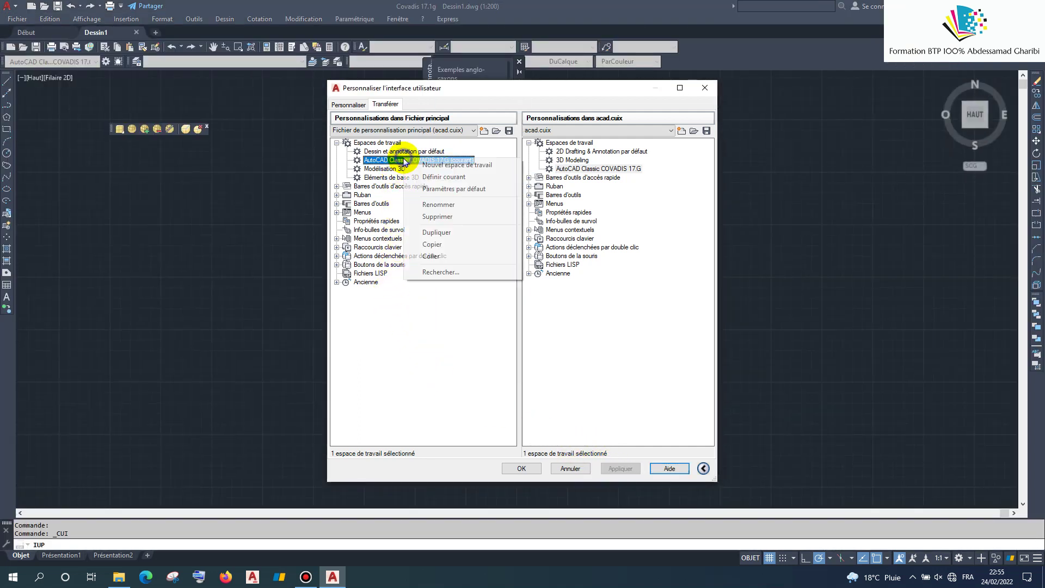
{"action": "left_click", "coordinate": [522, 467]}
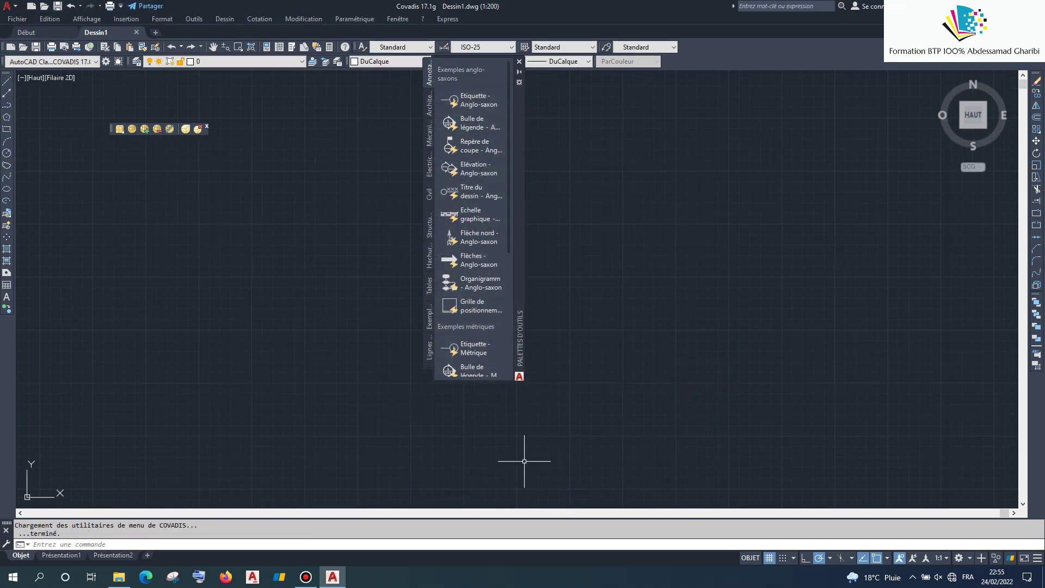
Add the COVADIS partial customization menus to the AutoCAD Classic COVADIS 17.G workspace
{"action": "left_click", "coordinate": [969, 560]}
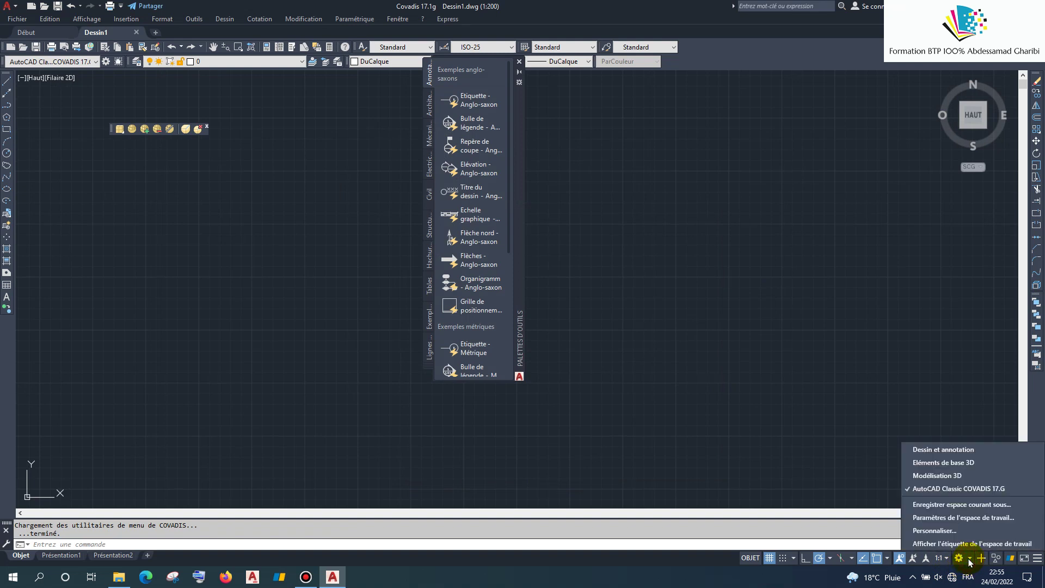
{"action": "left_click", "coordinate": [950, 526]}
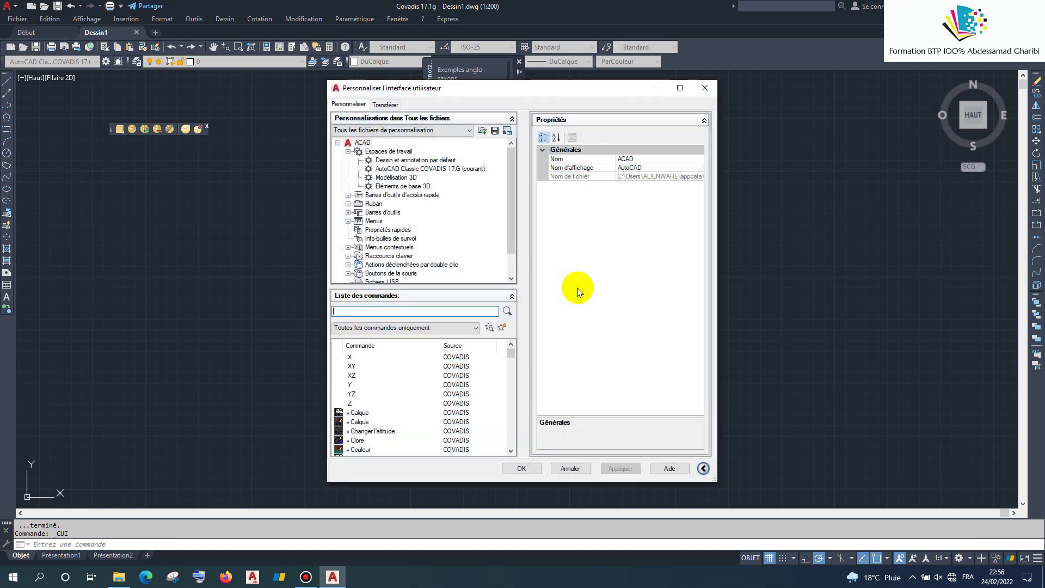
{"action": "left_click", "coordinate": [431, 172]}
{"action": "right_click", "coordinate": [431, 172]}
{"action": "left_click", "coordinate": [444, 178]}
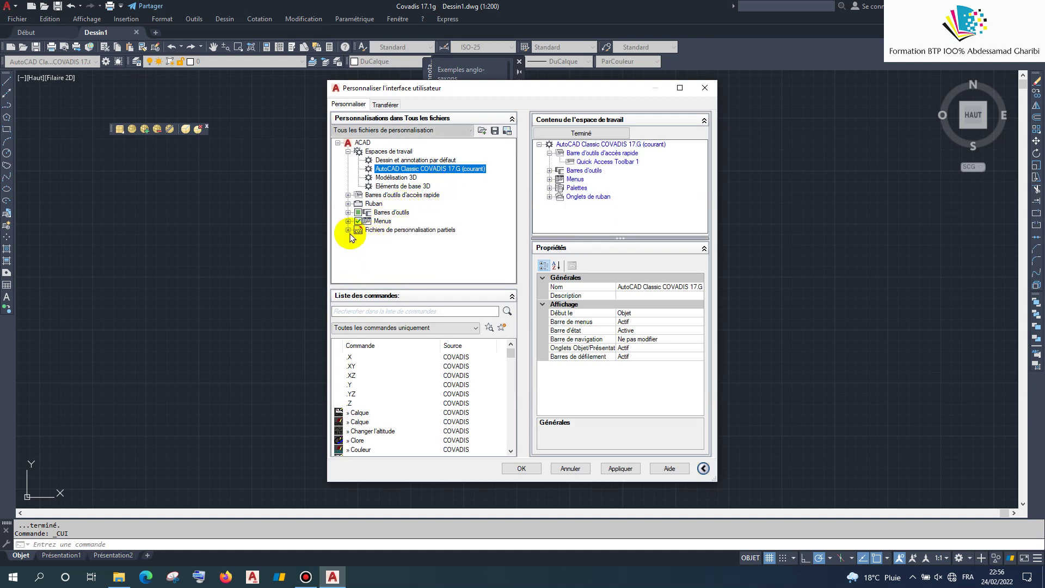
{"action": "left_click", "coordinate": [349, 230]}
{"action": "left_click", "coordinate": [359, 273]}
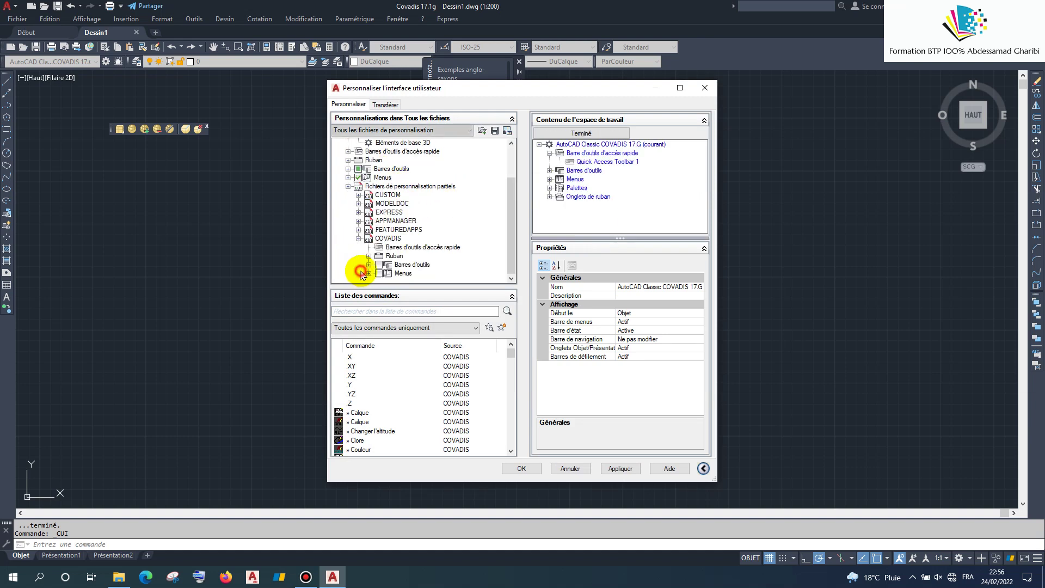
{"action": "left_click", "coordinate": [379, 274]}
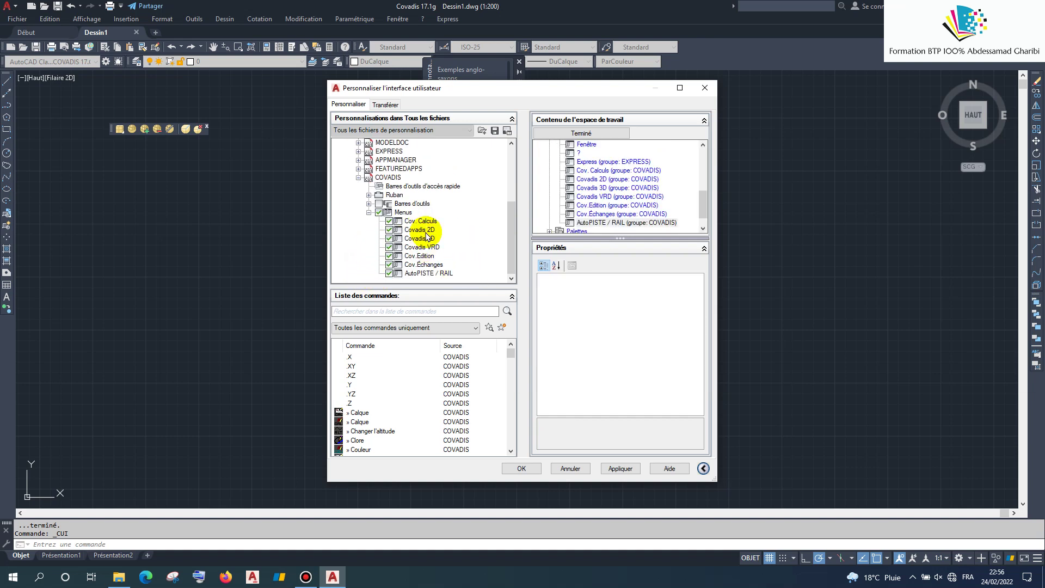
{"action": "left_click", "coordinate": [627, 470]}
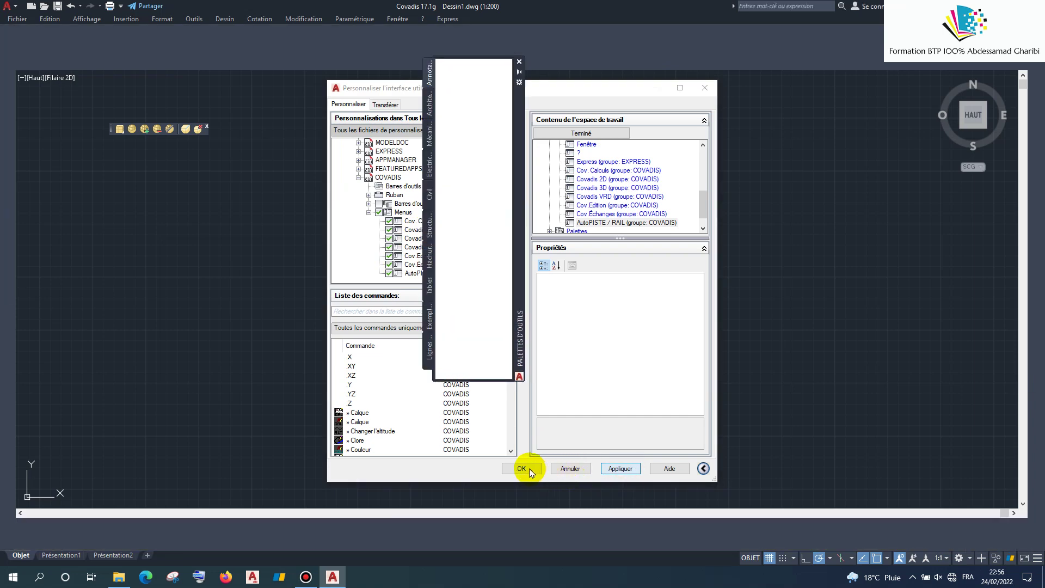
{"action": "left_click", "coordinate": [525, 469]}
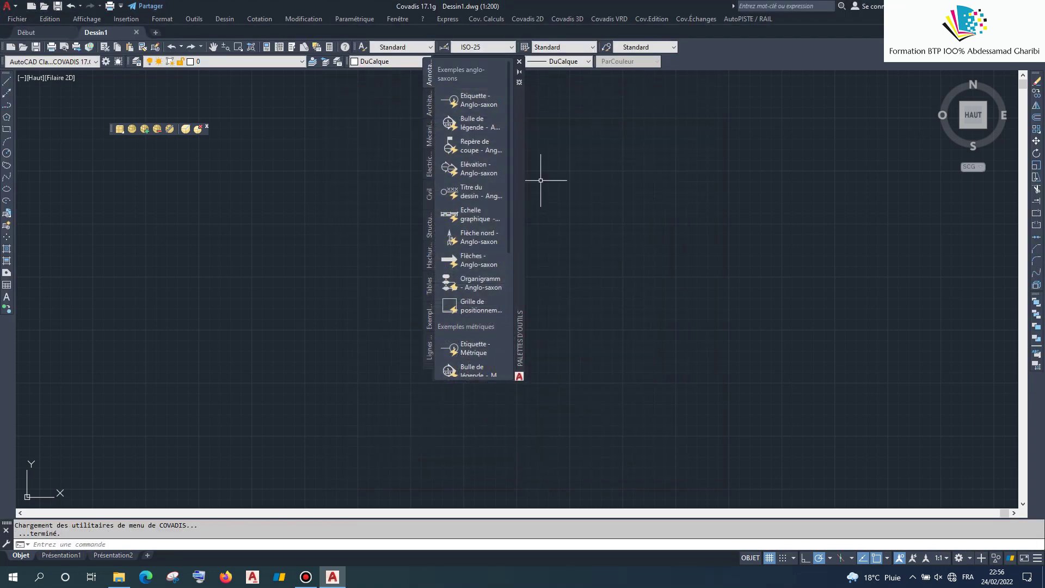
Close the tool palette and the small floating toolbar, leaving the drawing area clear
{"action": "left_click", "coordinate": [519, 62]}
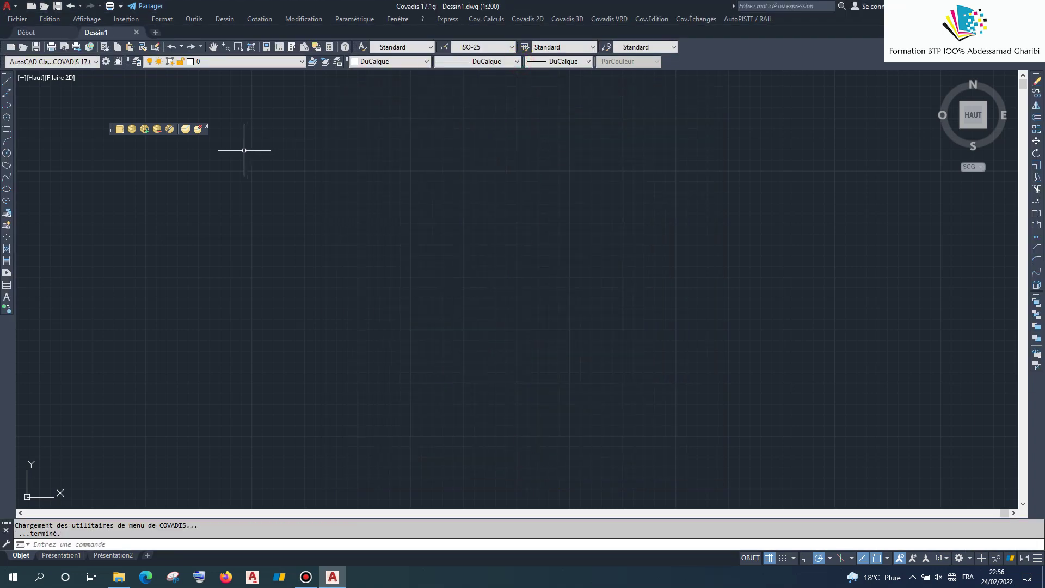
{"action": "left_click", "coordinate": [207, 127]}
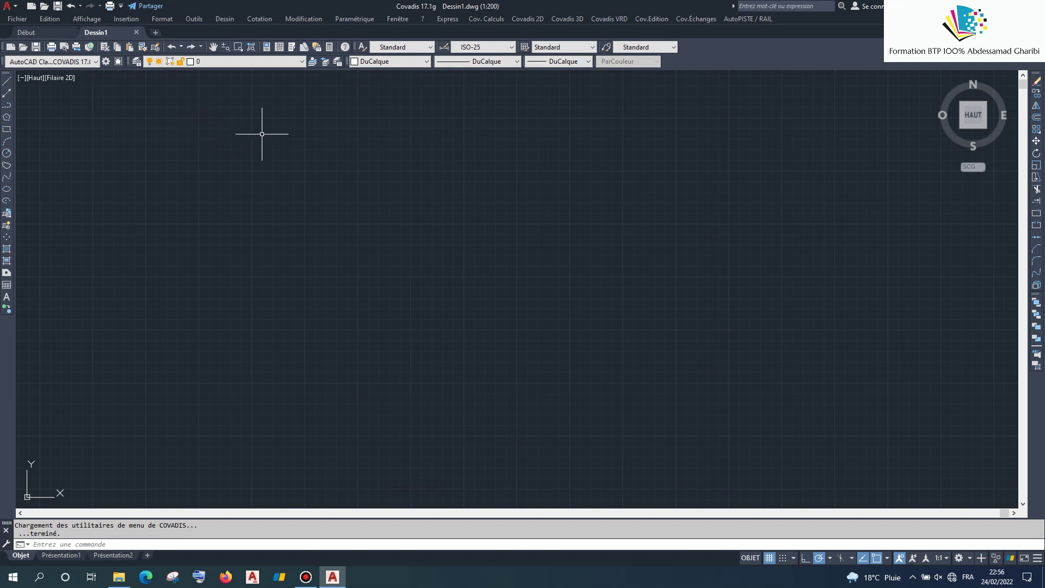
{"action": "right_click", "coordinate": [461, 131]}
In Options > Affichage, set crosshair size 15 and the Clair interface theme
{"action": "left_click", "coordinate": [473, 339]}
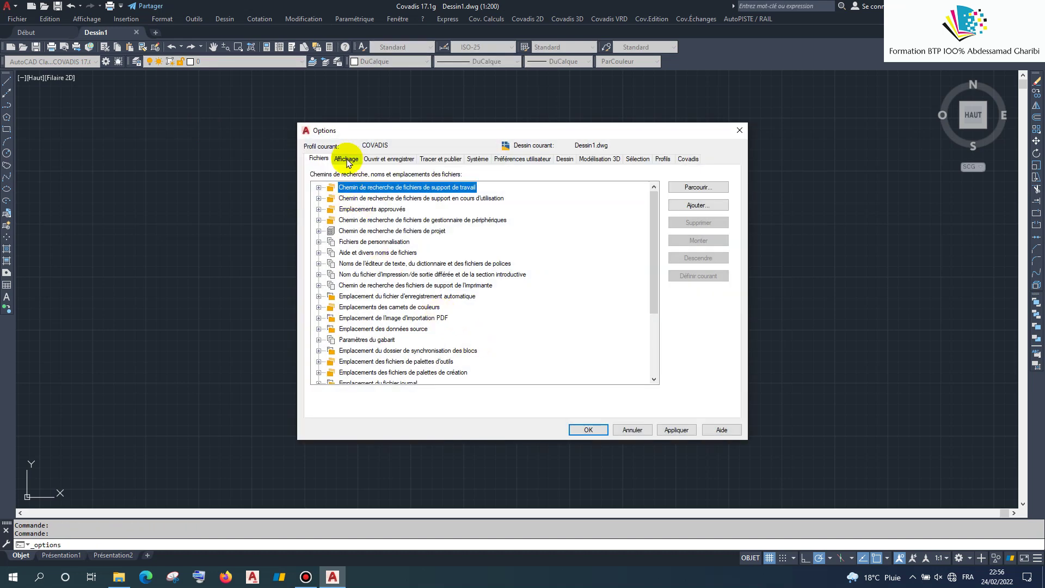
{"action": "left_click", "coordinate": [347, 159]}
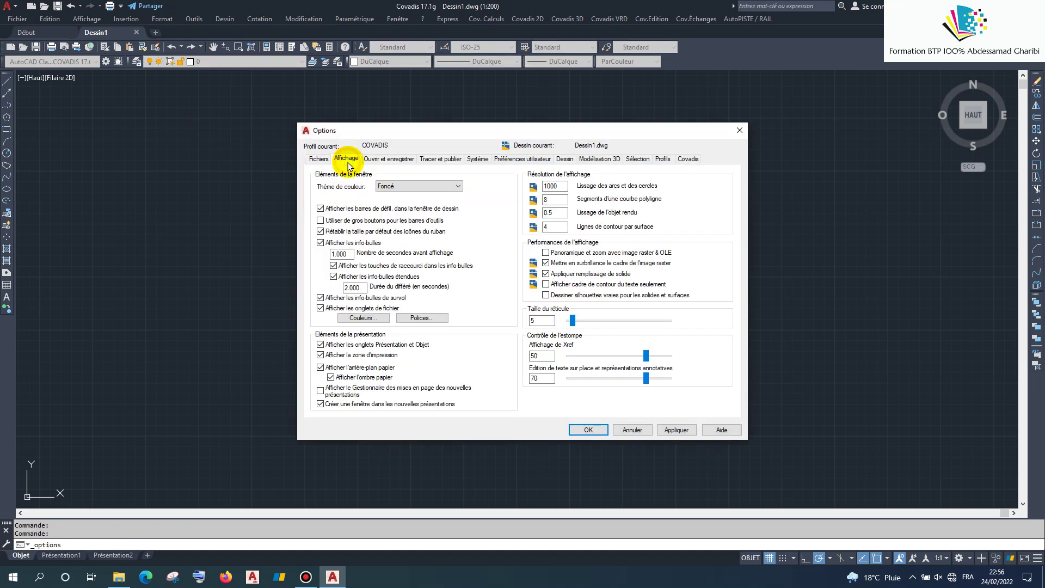
{"action": "double_click", "coordinate": [544, 321]}
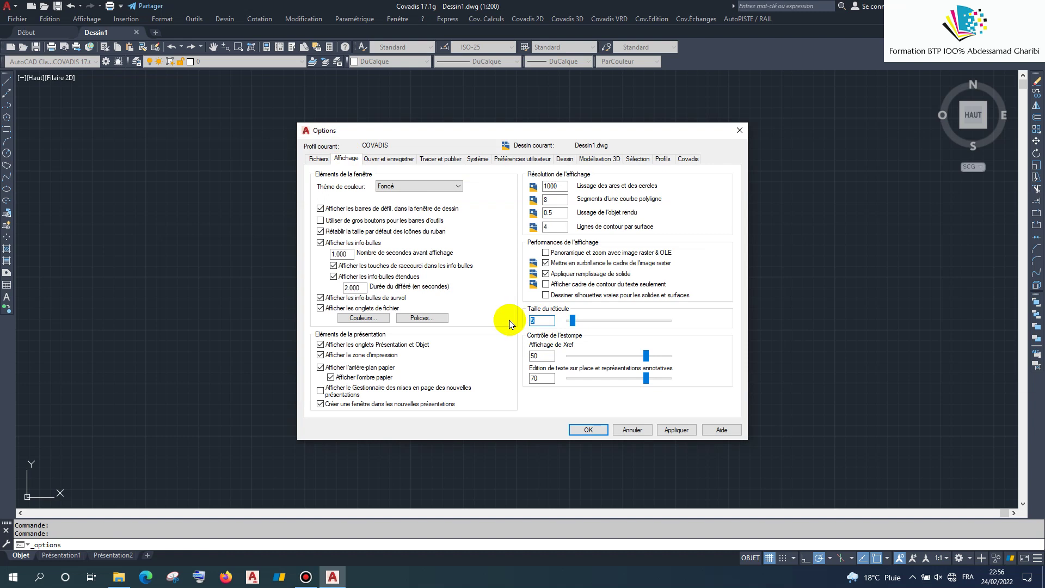
{"action": "type", "text": "15"}
{"action": "left_click", "coordinate": [437, 187]}
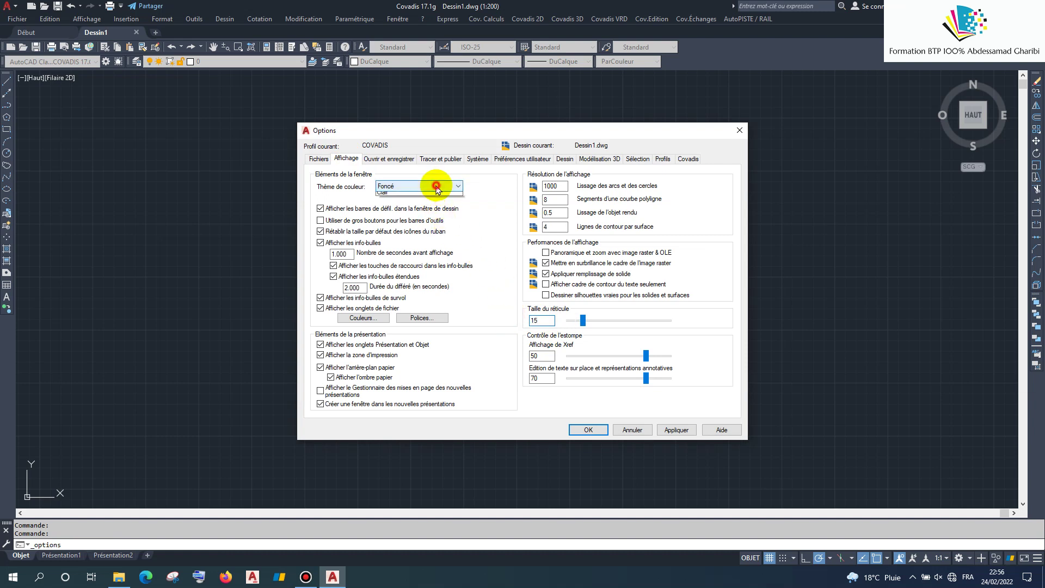
{"action": "left_click", "coordinate": [428, 202]}
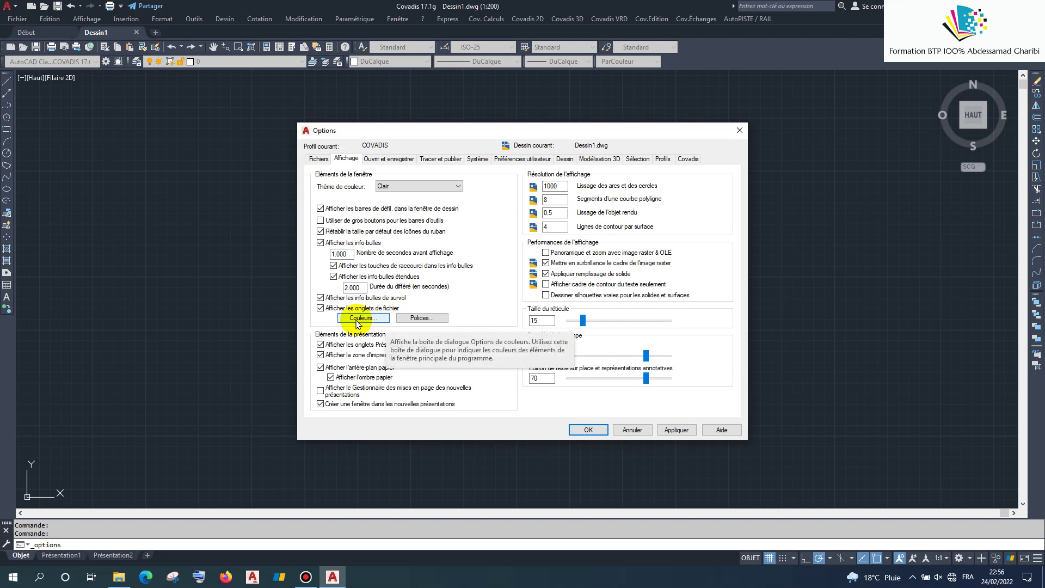
{"action": "left_click", "coordinate": [674, 431]}
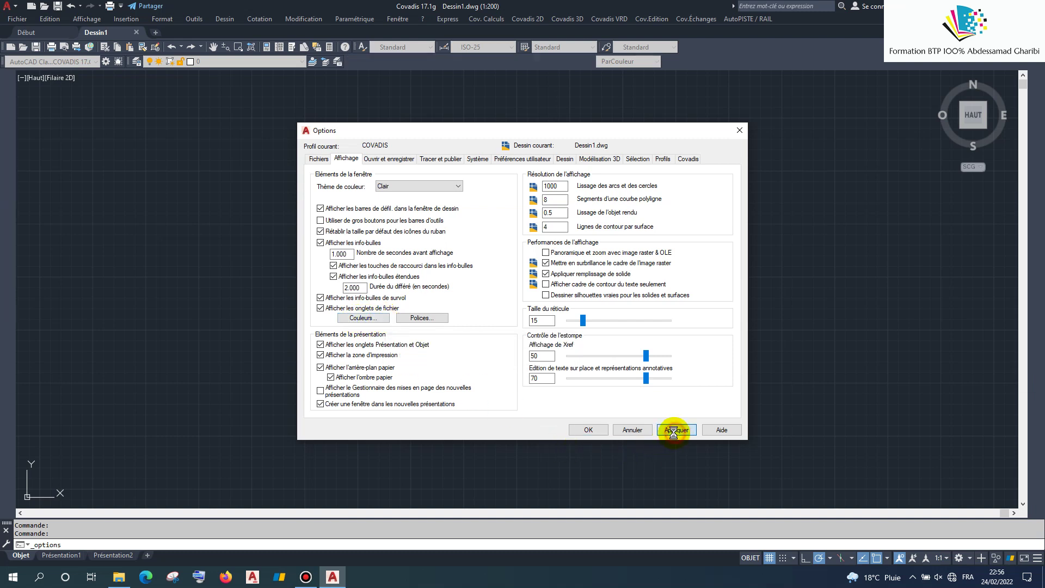
Make the uniform model background Blanc and close Options
{"action": "left_click", "coordinate": [367, 320]}
{"action": "left_click", "coordinate": [629, 160]}
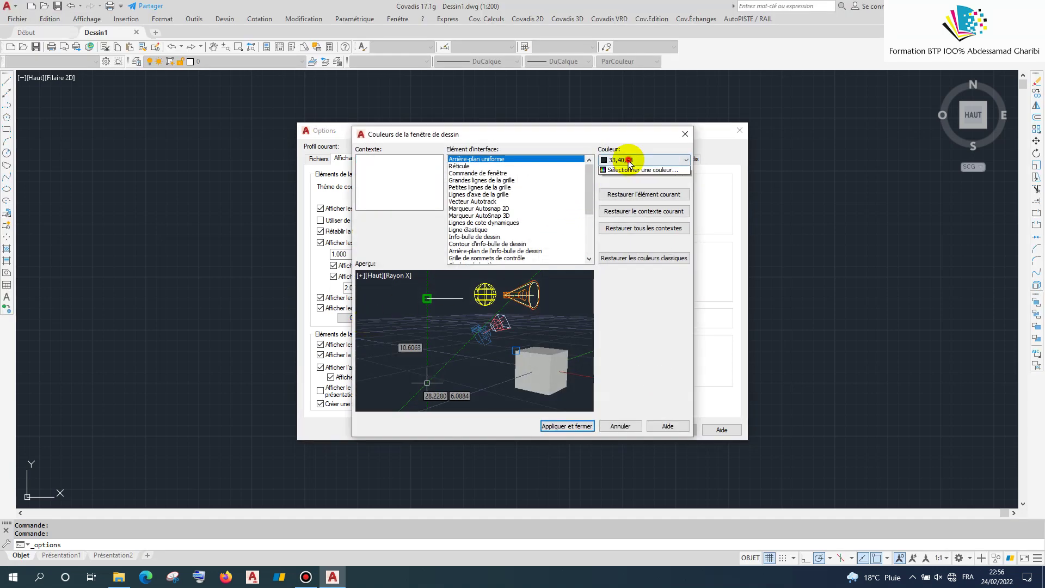
{"action": "left_click", "coordinate": [625, 227]}
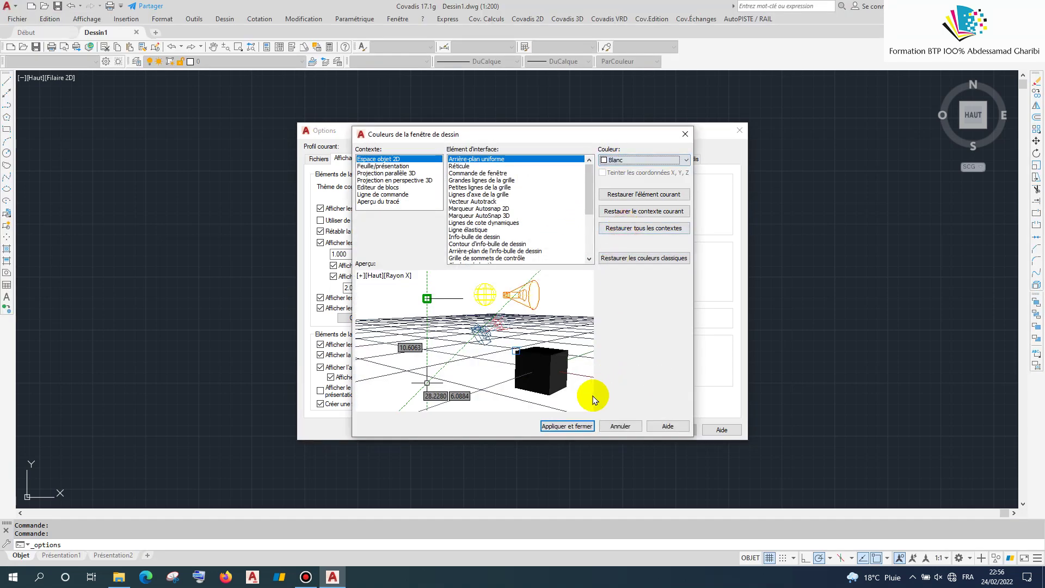
{"action": "left_click", "coordinate": [567, 425]}
{"action": "left_click", "coordinate": [674, 430]}
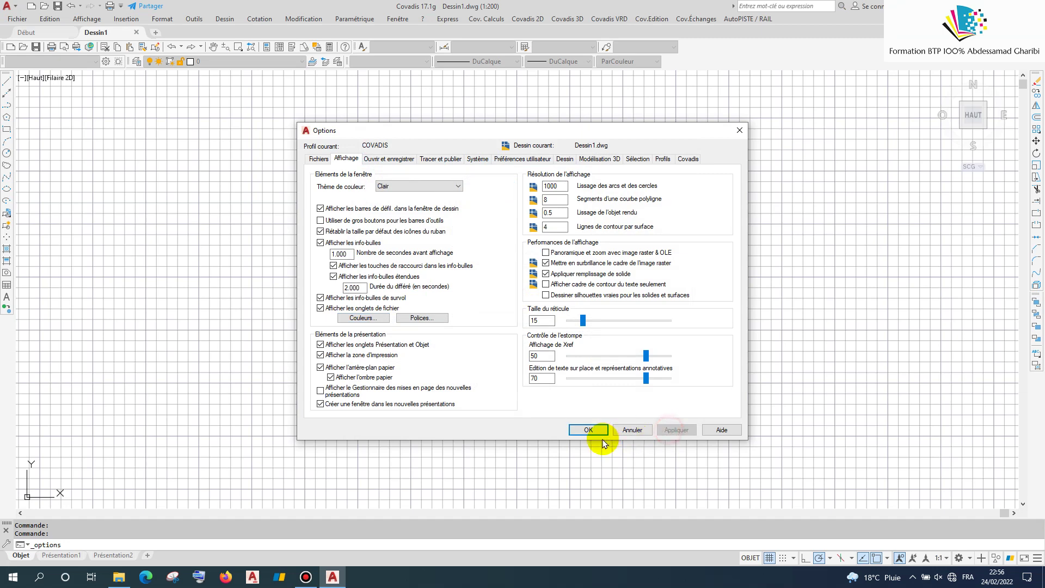
{"action": "left_click", "coordinate": [599, 429]}
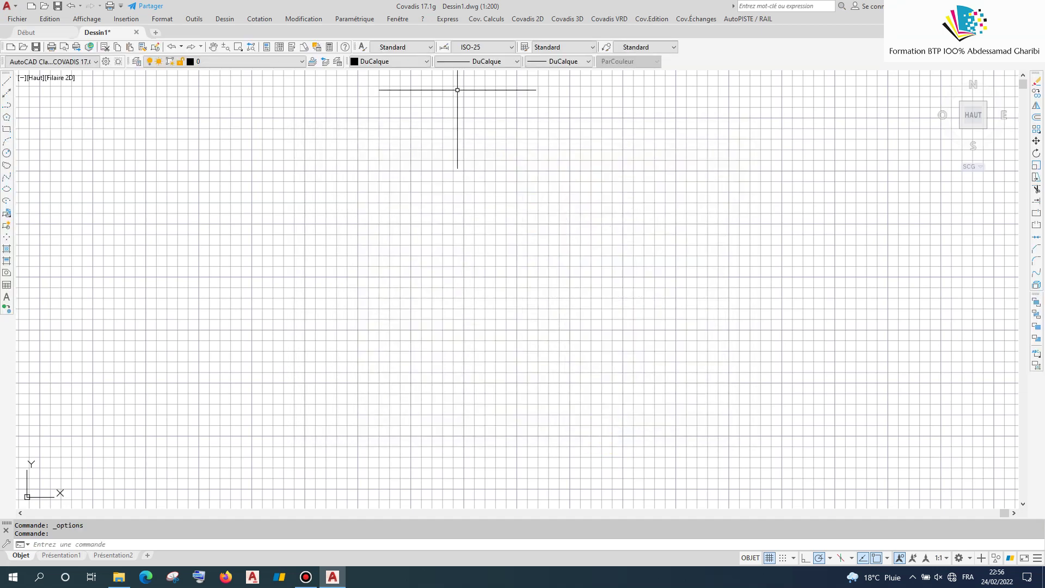
Display the AutoCAD Cotation dimensioning toolbar from the toolbar shortcut menu
{"action": "scroll", "coordinate": [408, 282], "scroll_direction": "down", "scroll_amount": 5}
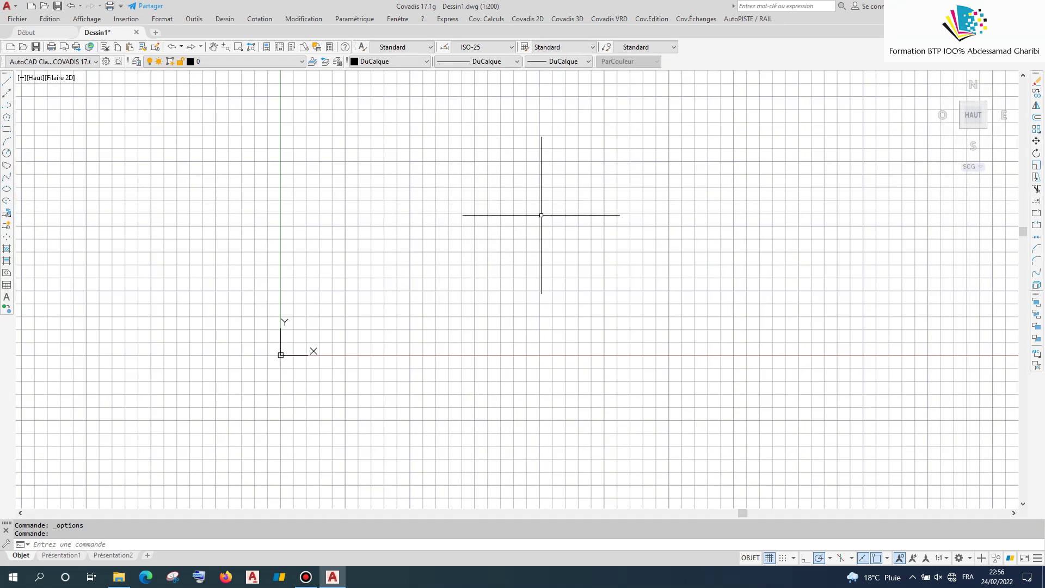
{"action": "scroll", "coordinate": [262, 191], "scroll_direction": "up", "scroll_amount": 1}
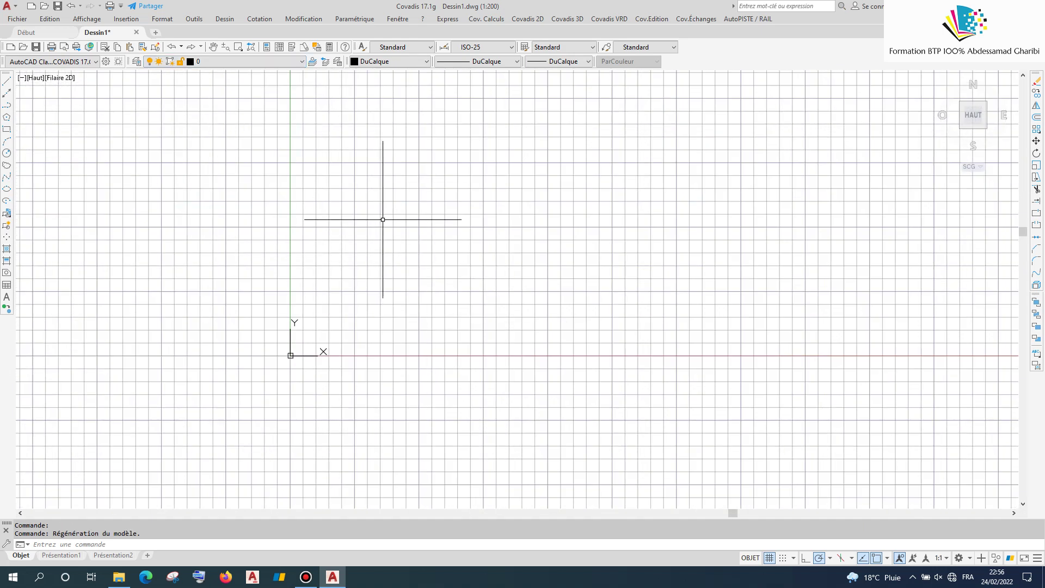
{"action": "right_click", "coordinate": [723, 52]}
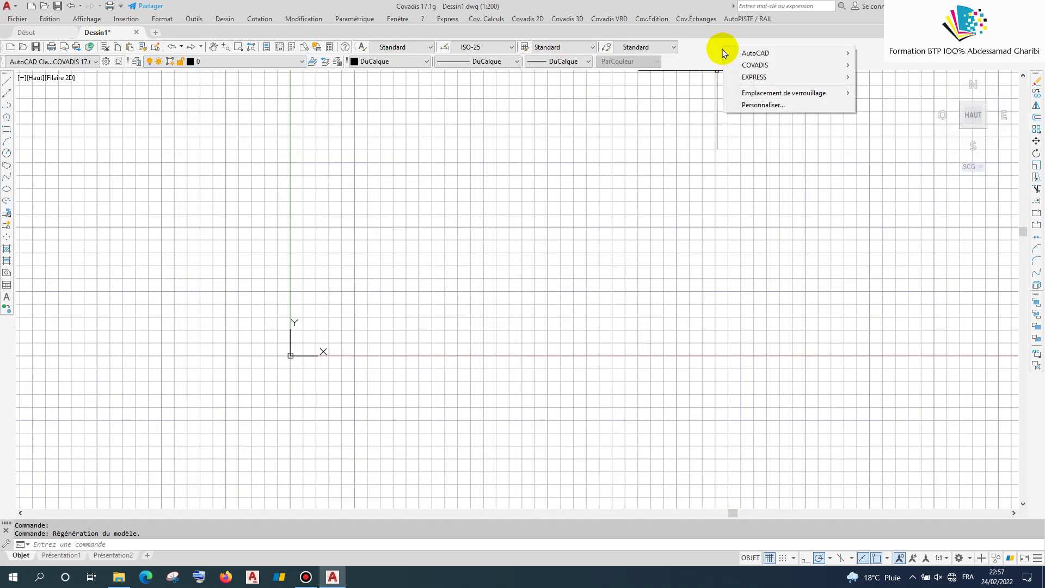
{"action": "mouse_move", "coordinate": [788, 53]}
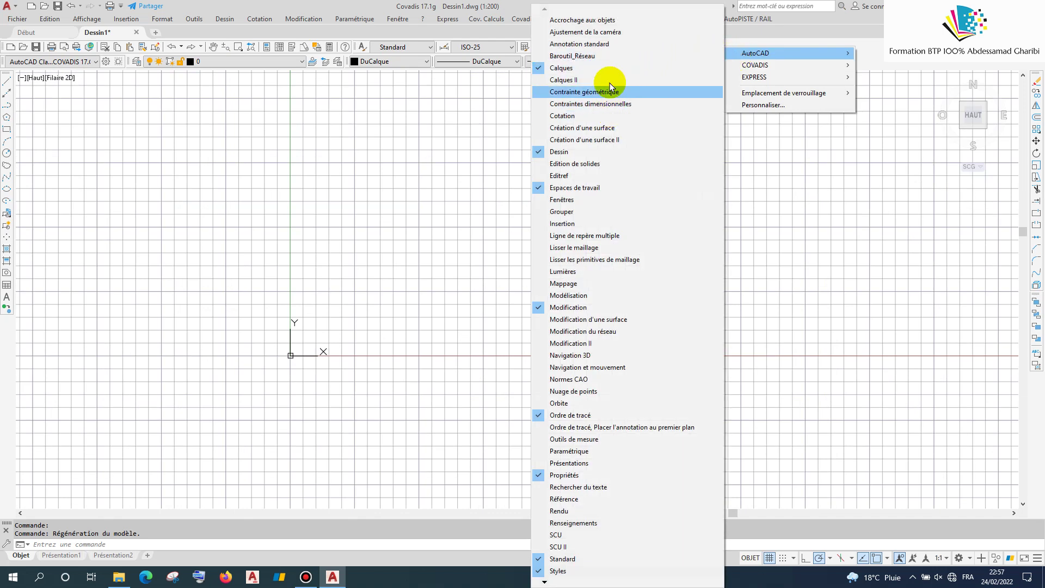
{"action": "left_click", "coordinate": [603, 115]}
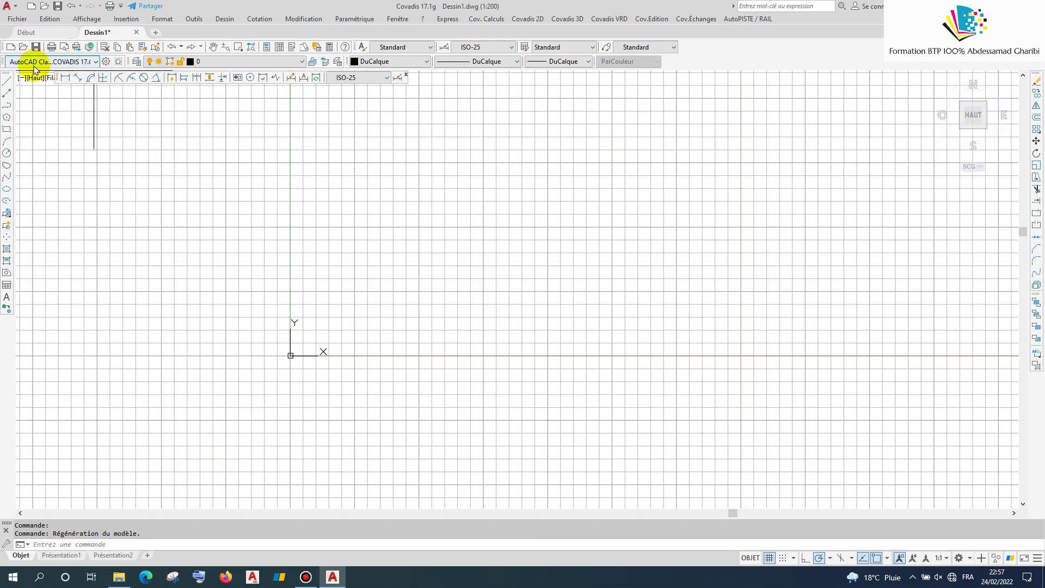
Open and close the viewport display options and view orientation choices
{"action": "left_click", "coordinate": [20, 79]}
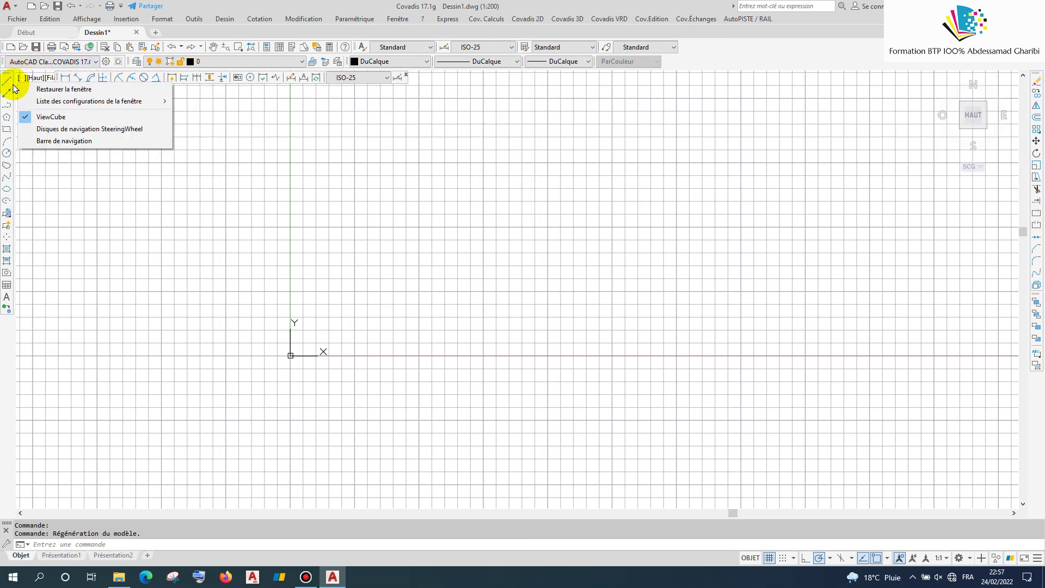
{"action": "left_click", "coordinate": [19, 79]}
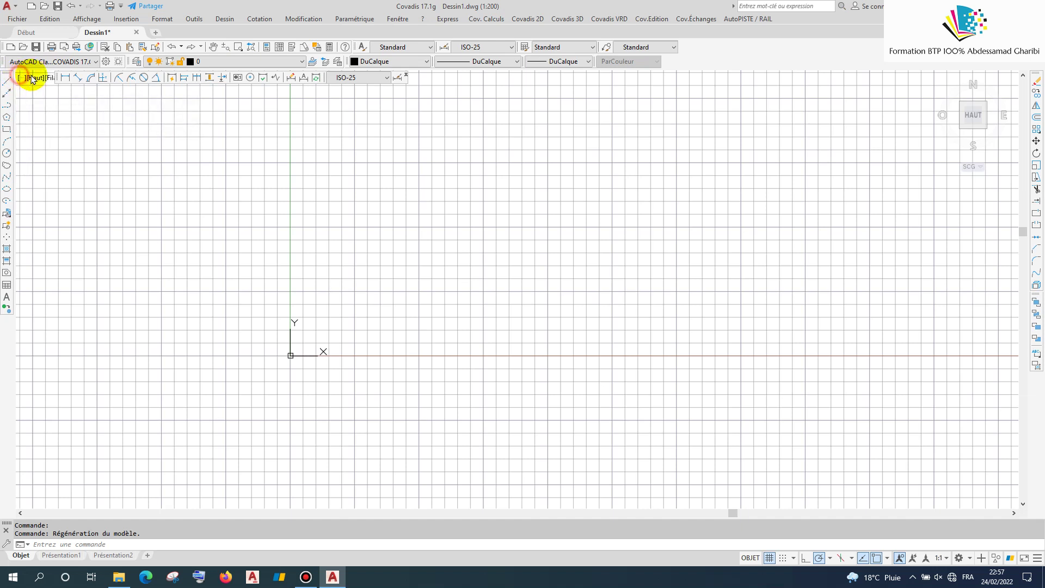
{"action": "left_click", "coordinate": [34, 80]}
{"action": "left_click", "coordinate": [42, 78]}
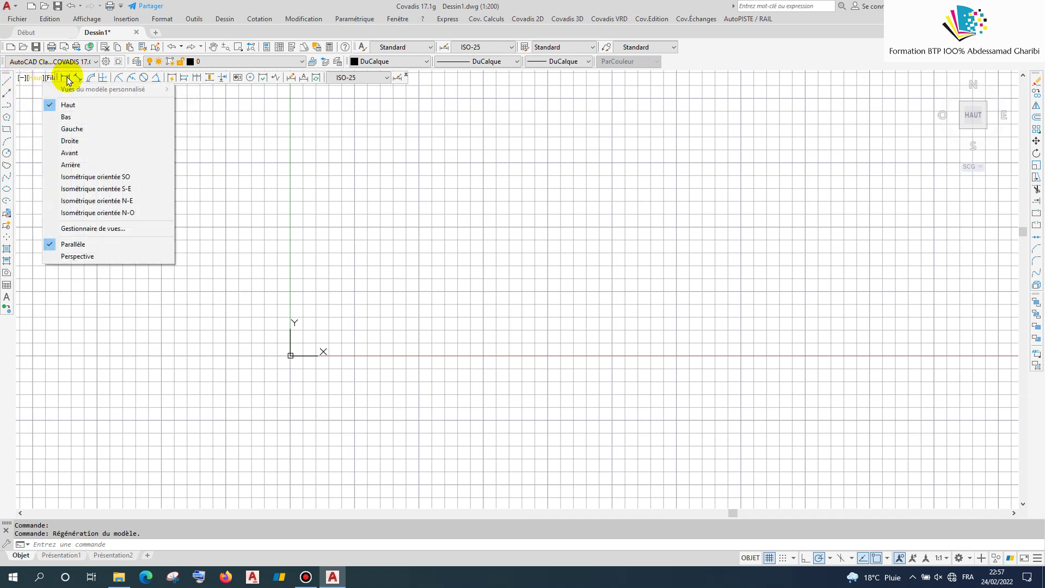
Draw a linear dimension reading 3823.31 between two picked points
{"action": "left_click", "coordinate": [66, 77]}
{"action": "left_click", "coordinate": [87, 116]}
{"action": "left_click", "coordinate": [284, 144]}
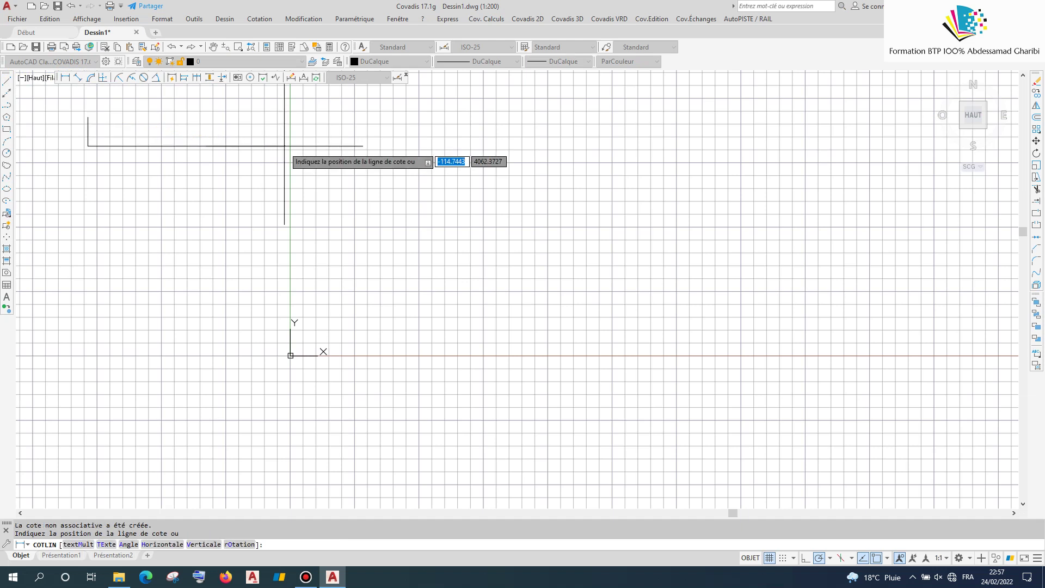
{"action": "left_click", "coordinate": [336, 263]}
{"action": "key", "text": "Escape"}
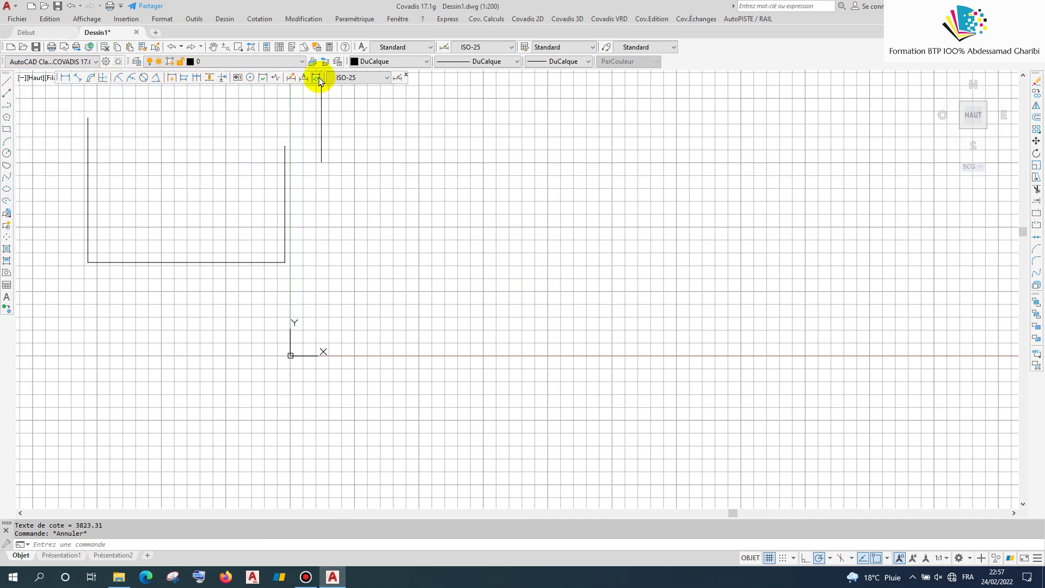
Float the Cotation toolbar, then dock it vertically along the left edge
{"action": "mouse_move", "coordinate": [321, 80]}
{"action": "left_mouse_down"}
{"action": "mouse_move", "coordinate": [34, 157]}
{"action": "mouse_move", "coordinate": [18, 227]}
{"action": "left_mouse_up"}
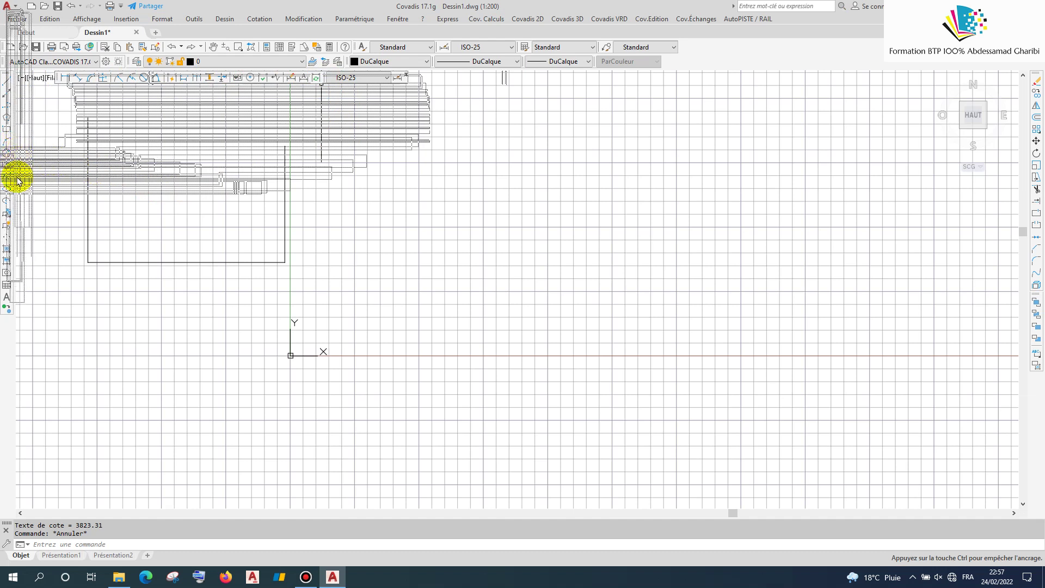
{"action": "left_click_drag", "start_coordinate": [18, 227], "coordinate": [34, 307]}
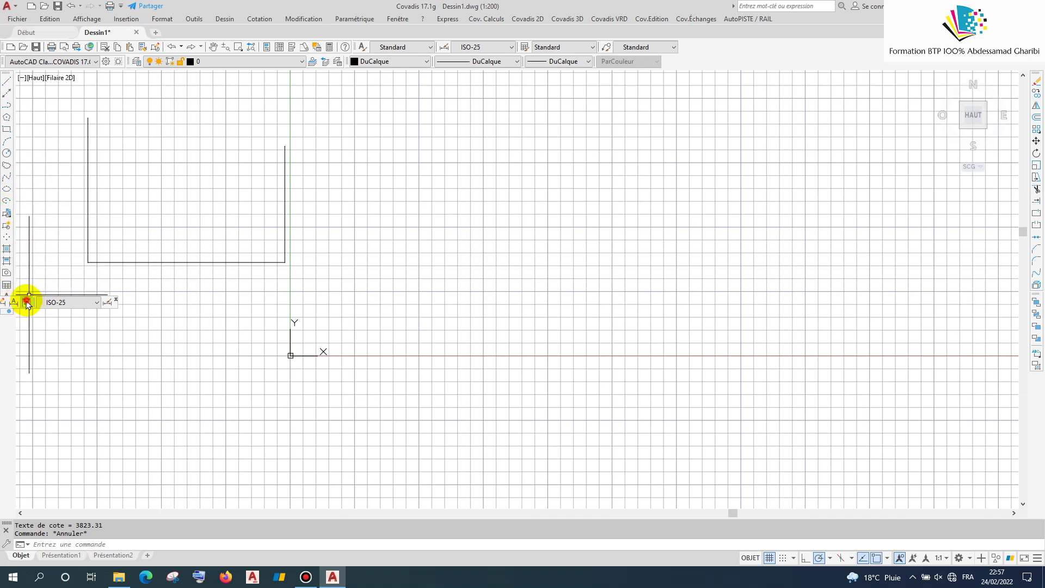
{"action": "left_click", "coordinate": [43, 300]}
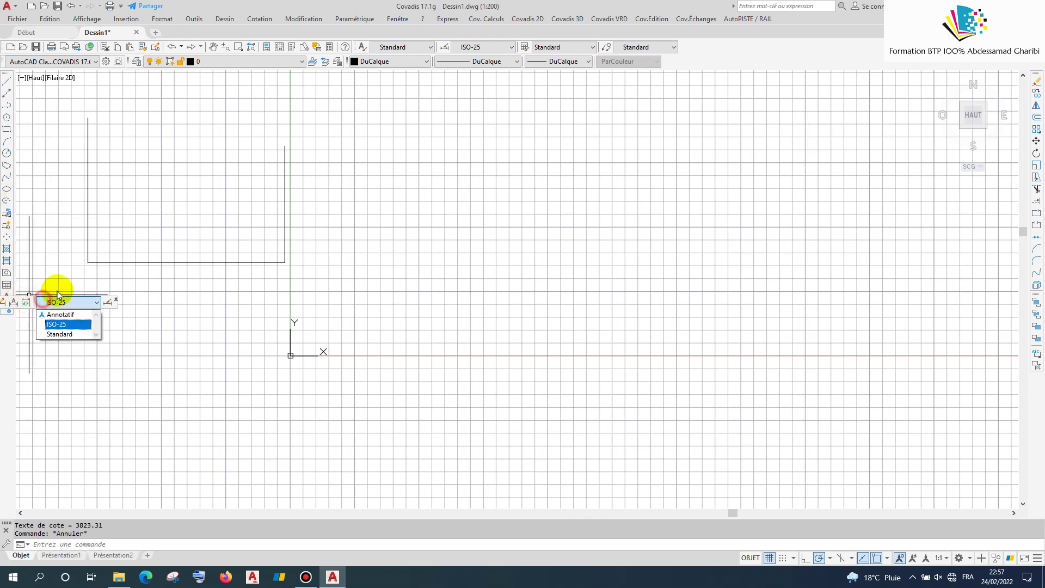
{"action": "left_click", "coordinate": [115, 305]}
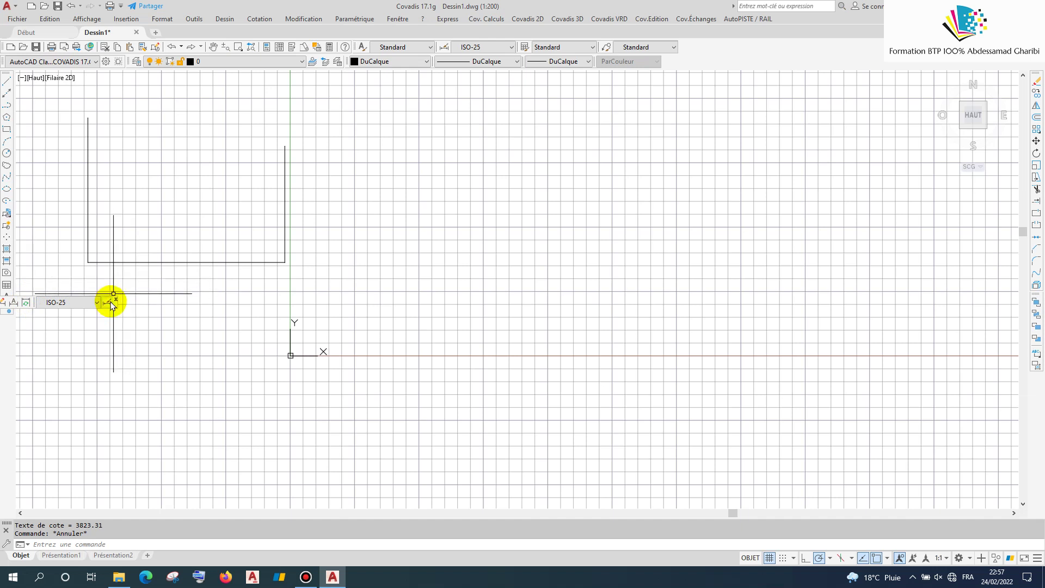
{"action": "mouse_move", "coordinate": [115, 306]}
{"action": "left_mouse_down"}
{"action": "mouse_move", "coordinate": [137, 191]}
{"action": "mouse_move", "coordinate": [46, 103]}
{"action": "mouse_move", "coordinate": [17, 104]}
{"action": "mouse_move", "coordinate": [15, 125]}
{"action": "left_mouse_up"}
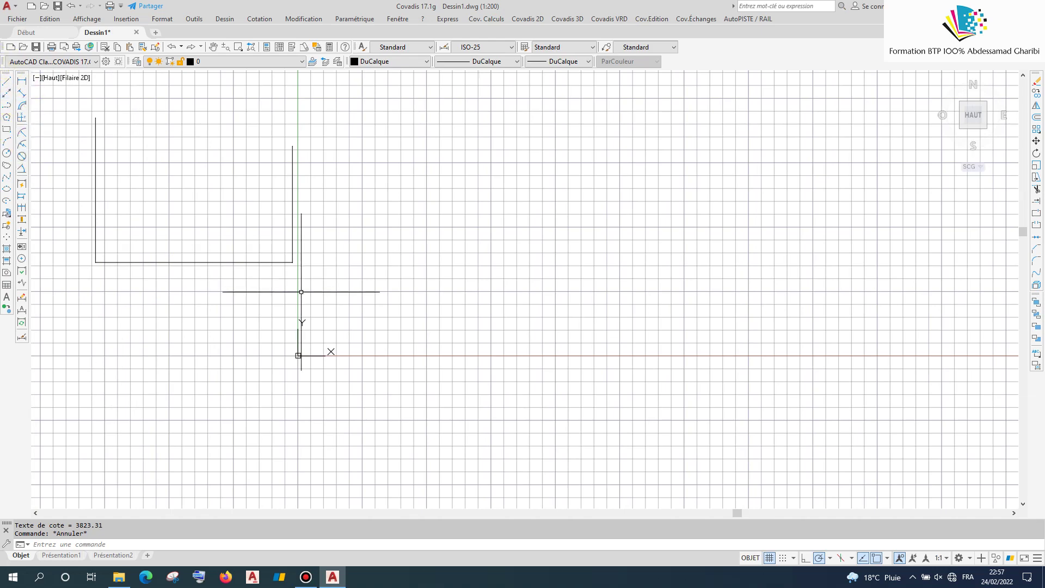
{"action": "scroll", "coordinate": [301, 292], "scroll_direction": "down", "scroll_amount": 5}
{"action": "scroll", "coordinate": [219, 259], "scroll_direction": "up", "scroll_amount": 2}
{"action": "scroll", "coordinate": [187, 221], "scroll_direction": "up", "scroll_amount": 2}
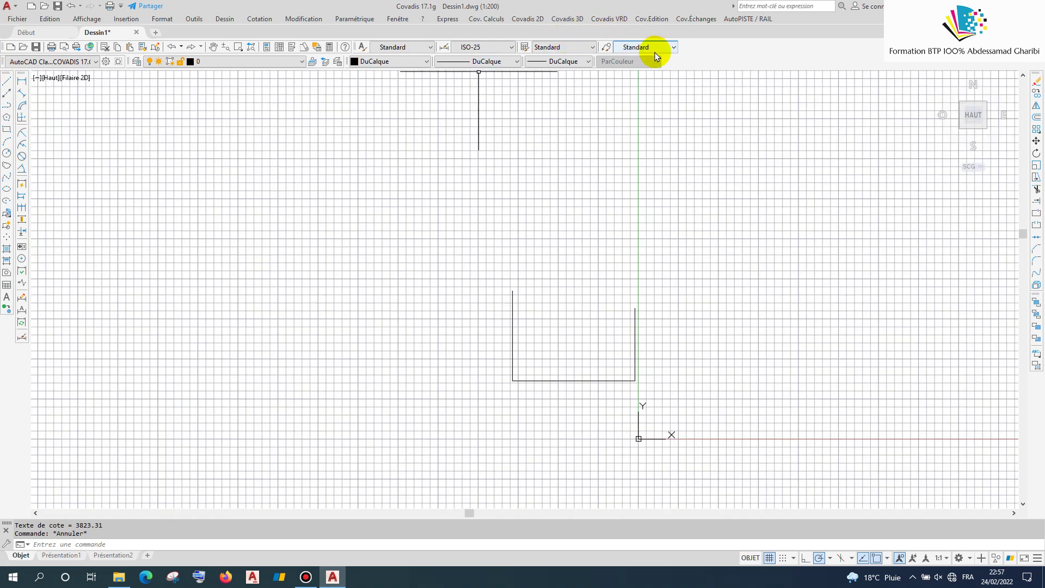
Show the AutoCAD Fenêtres toolbar and dock it at the end of the top row
{"action": "right_click", "coordinate": [696, 52]}
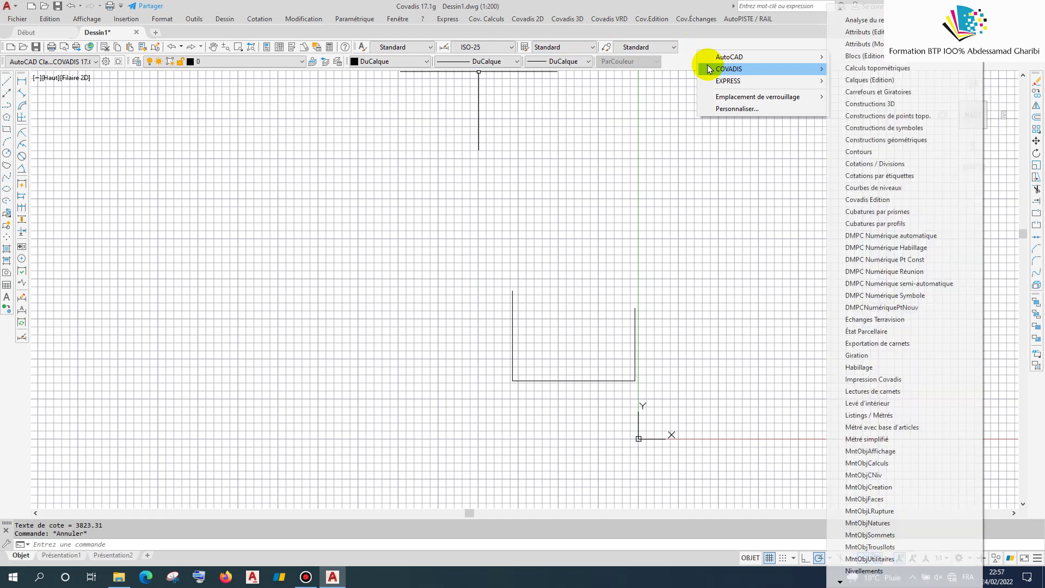
{"action": "mouse_move", "coordinate": [729, 57]}
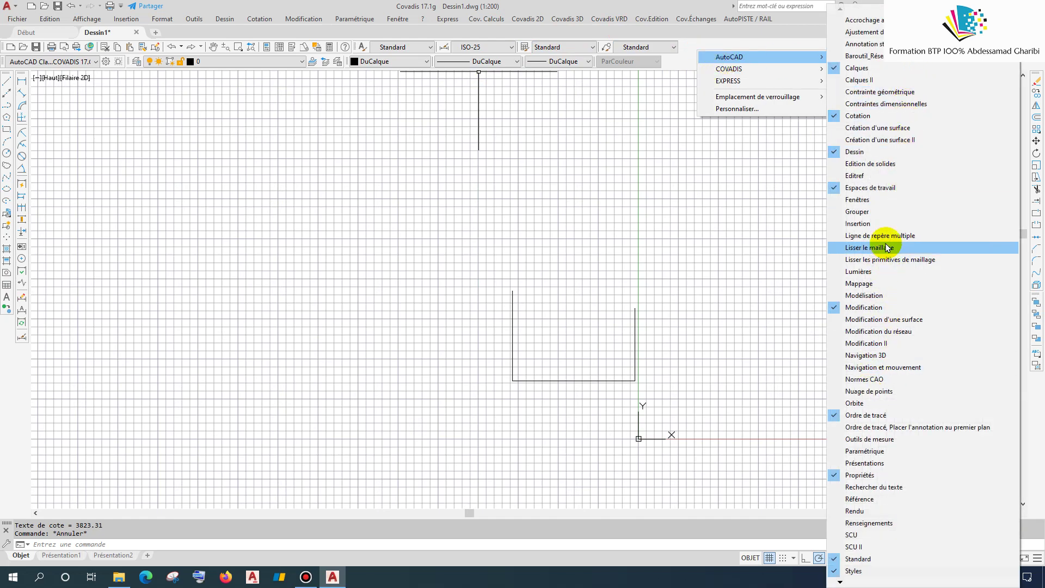
{"action": "left_click", "coordinate": [880, 201]}
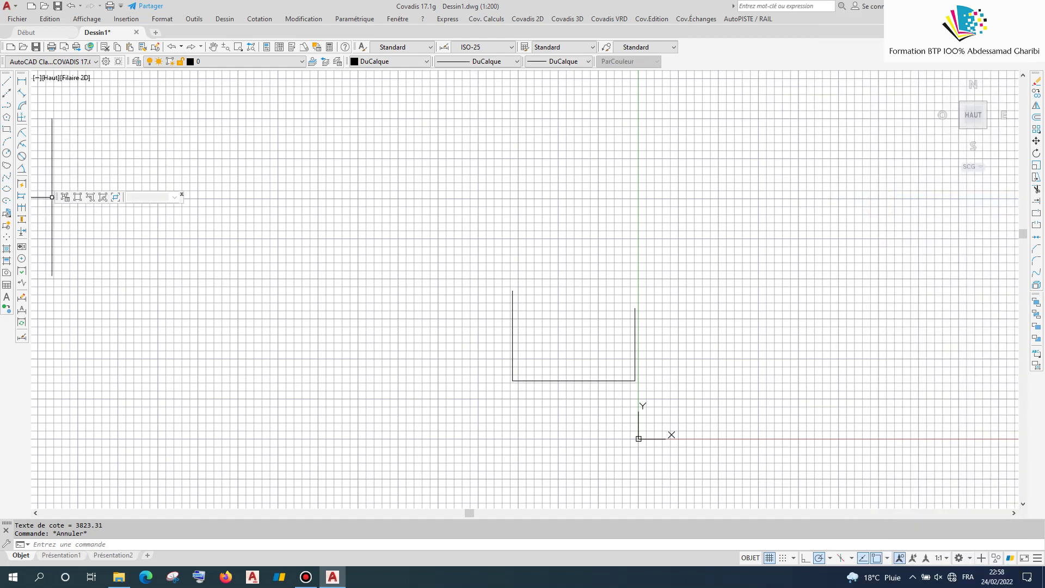
{"action": "mouse_move", "coordinate": [57, 201]}
{"action": "left_mouse_down"}
{"action": "mouse_move", "coordinate": [536, 87]}
{"action": "mouse_move", "coordinate": [761, 53]}
{"action": "mouse_move", "coordinate": [785, 60]}
{"action": "mouse_move", "coordinate": [688, 48]}
{"action": "left_mouse_up"}
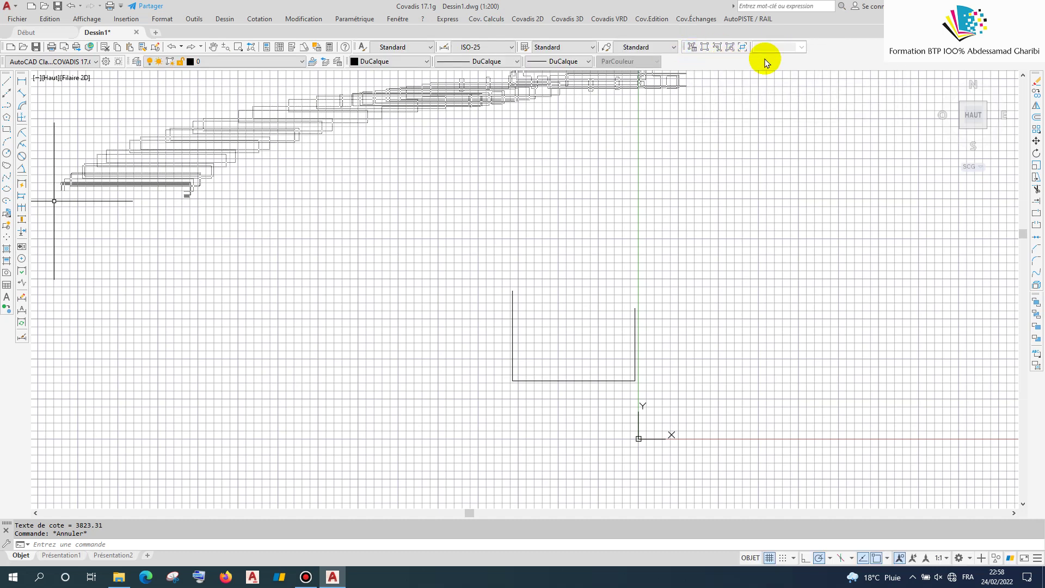
Switch on the Texte toolbar and dock it beside the other upper toolbars
{"action": "right_click", "coordinate": [855, 52]}
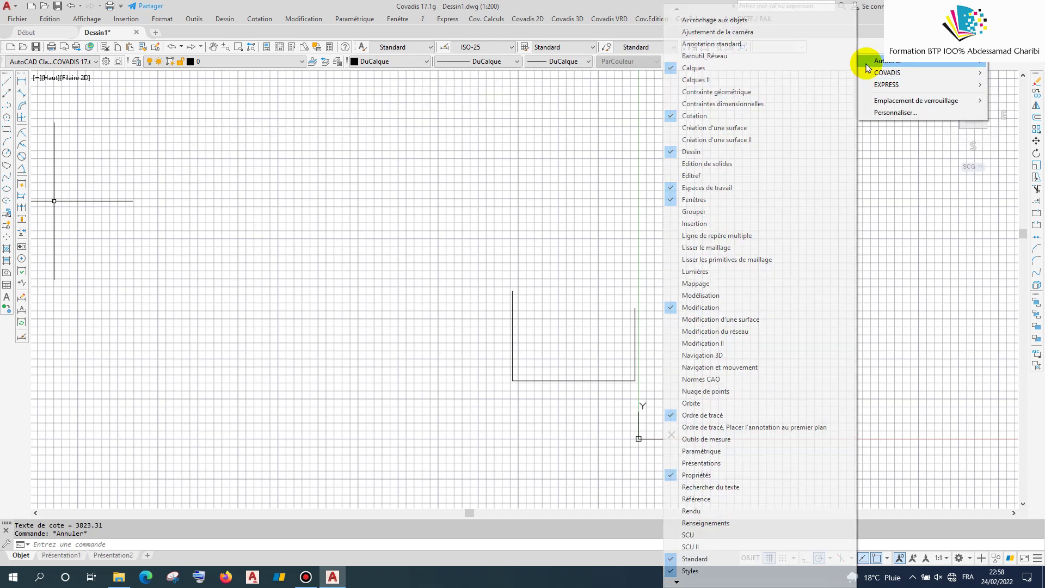
{"action": "mouse_move", "coordinate": [898, 60]}
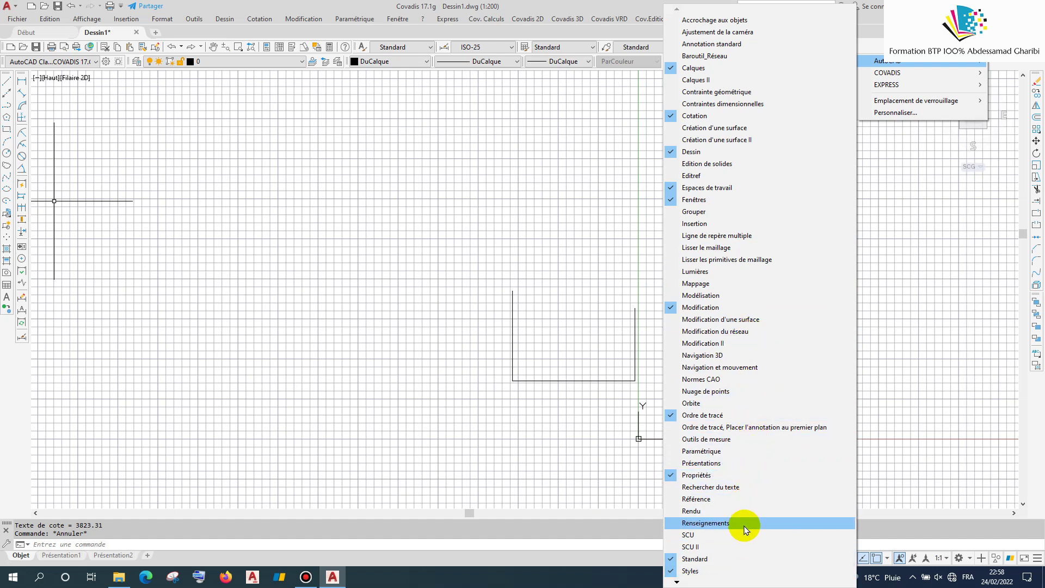
{"action": "left_click", "coordinate": [684, 583]}
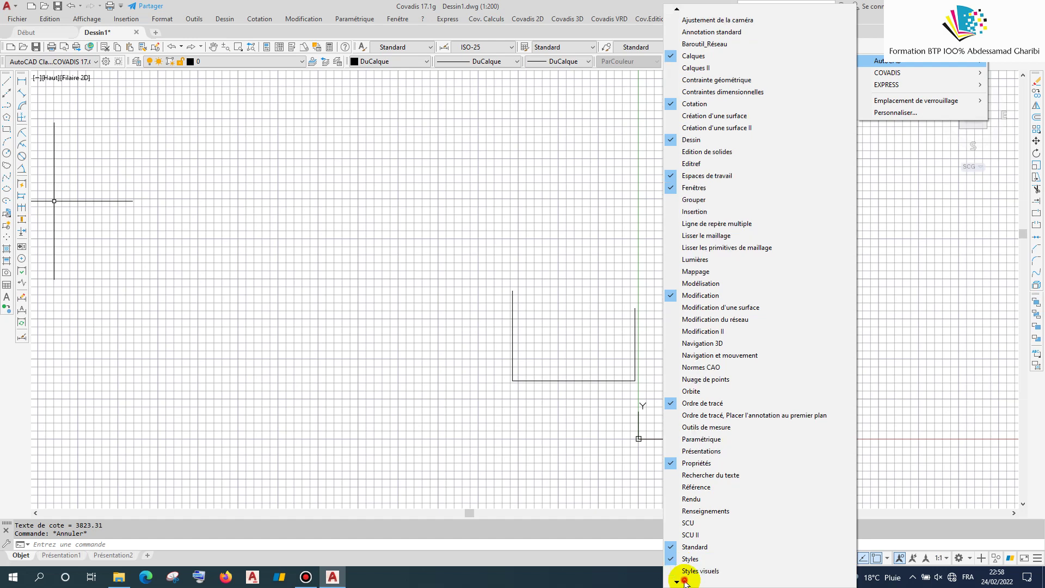
{"action": "left_click", "coordinate": [684, 583]}
{"action": "left_click", "coordinate": [686, 583]}
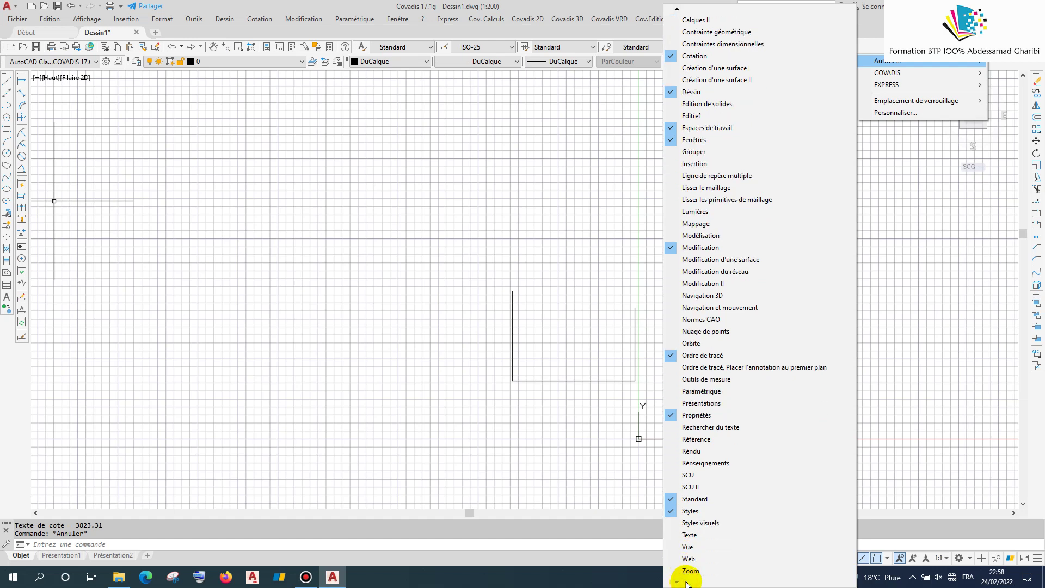
{"action": "left_click", "coordinate": [697, 540]}
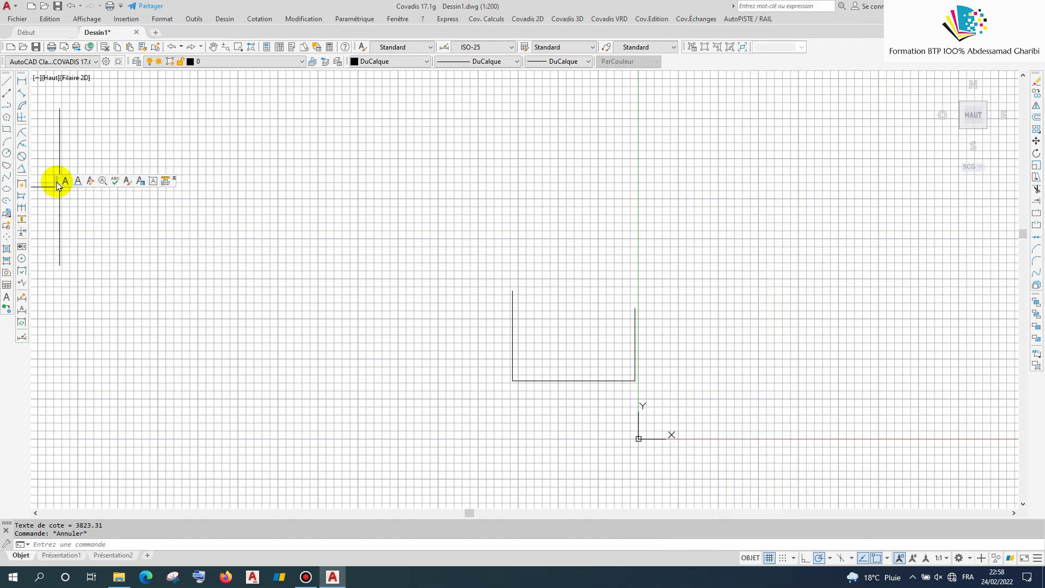
{"action": "left_click_drag", "start_coordinate": [56, 180], "coordinate": [887, 55]}
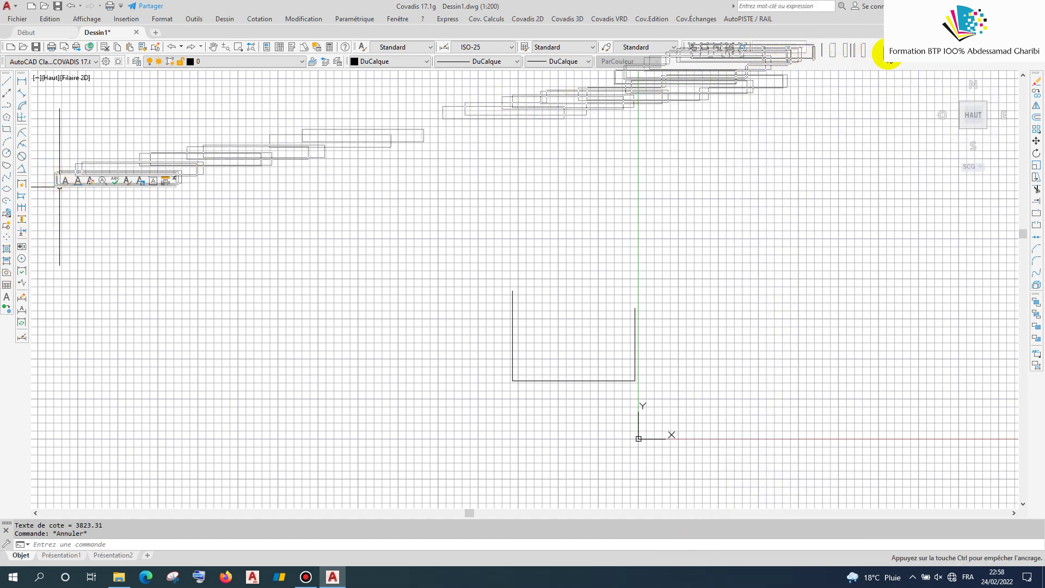
{"action": "left_click_drag", "start_coordinate": [885, 52], "coordinate": [863, 64]}
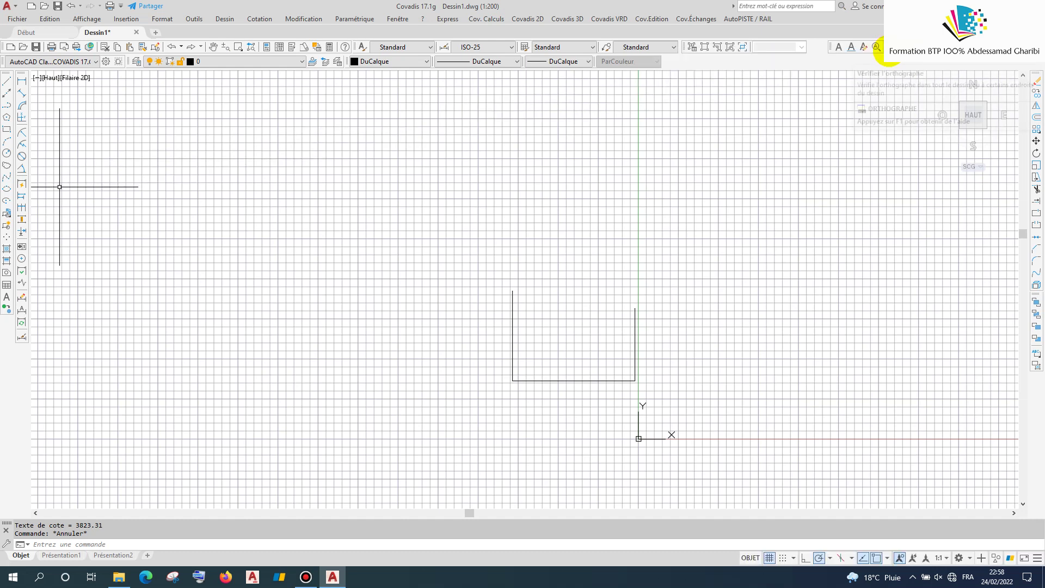
Switch on the COVADIS Carrefours et Giratoires toolbar and dock it in the toolbar rows
{"action": "right_click", "coordinate": [700, 68]}
{"action": "mouse_move", "coordinate": [764, 83]}
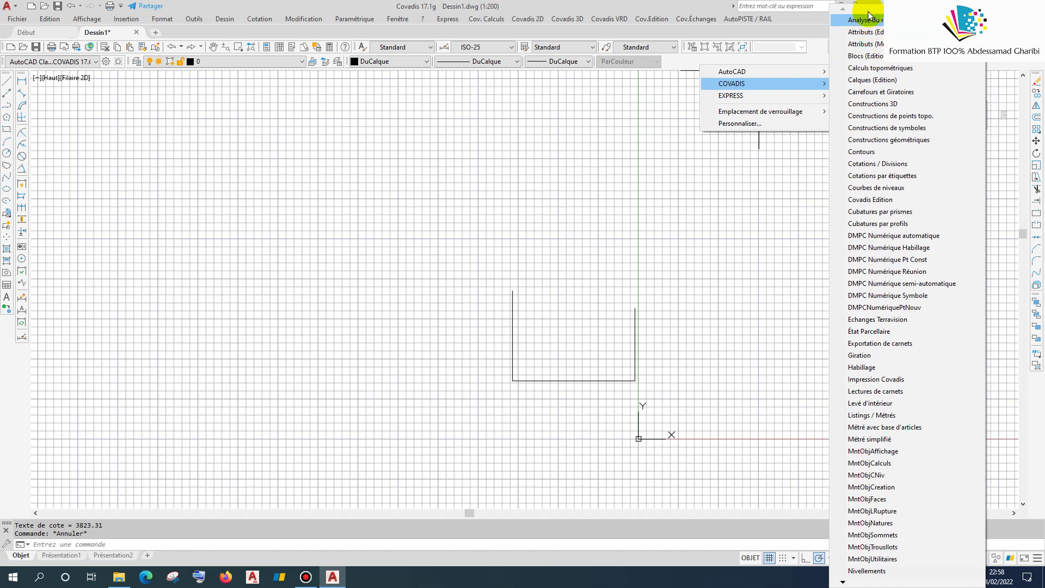
{"action": "left_click", "coordinate": [893, 92]}
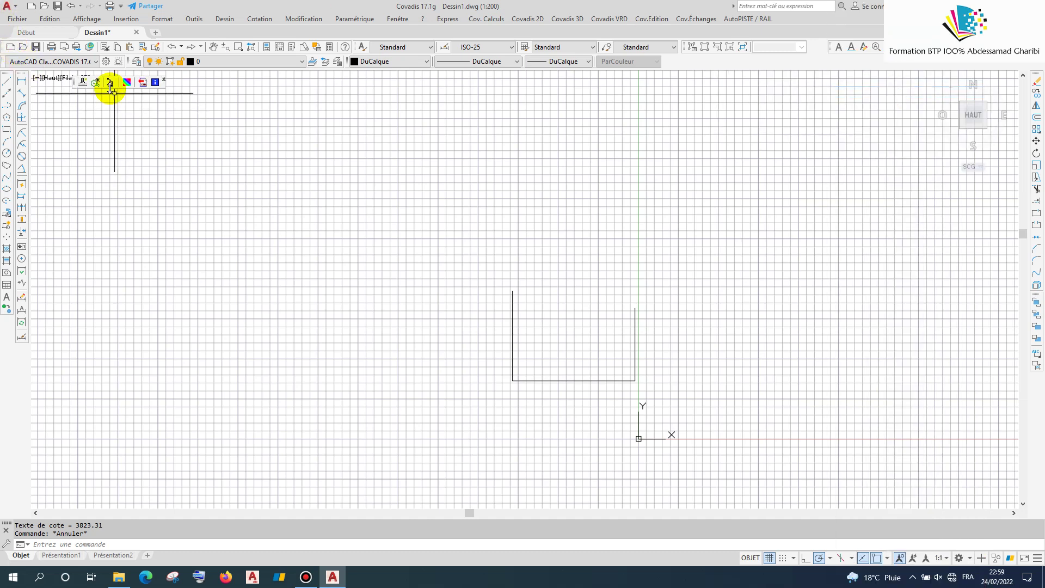
{"action": "mouse_move", "coordinate": [74, 86]}
{"action": "left_mouse_down"}
{"action": "mouse_move", "coordinate": [702, 71]}
{"action": "mouse_move", "coordinate": [688, 51]}
{"action": "mouse_move", "coordinate": [723, 64]}
{"action": "mouse_move", "coordinate": [670, 67]}
{"action": "left_mouse_up"}
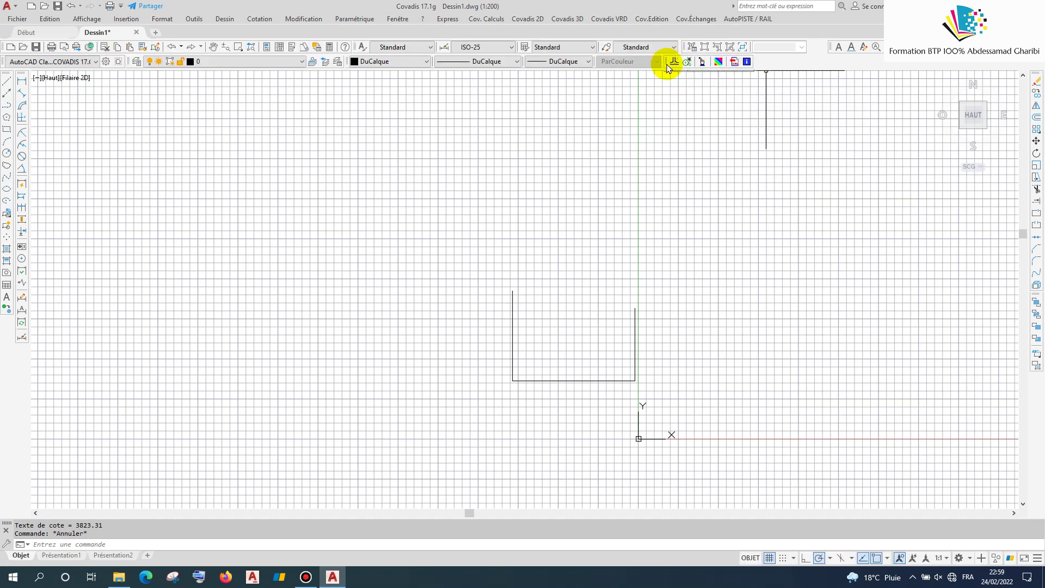
{"action": "right_click", "coordinate": [782, 64]}
{"action": "mouse_move", "coordinate": [849, 79]}
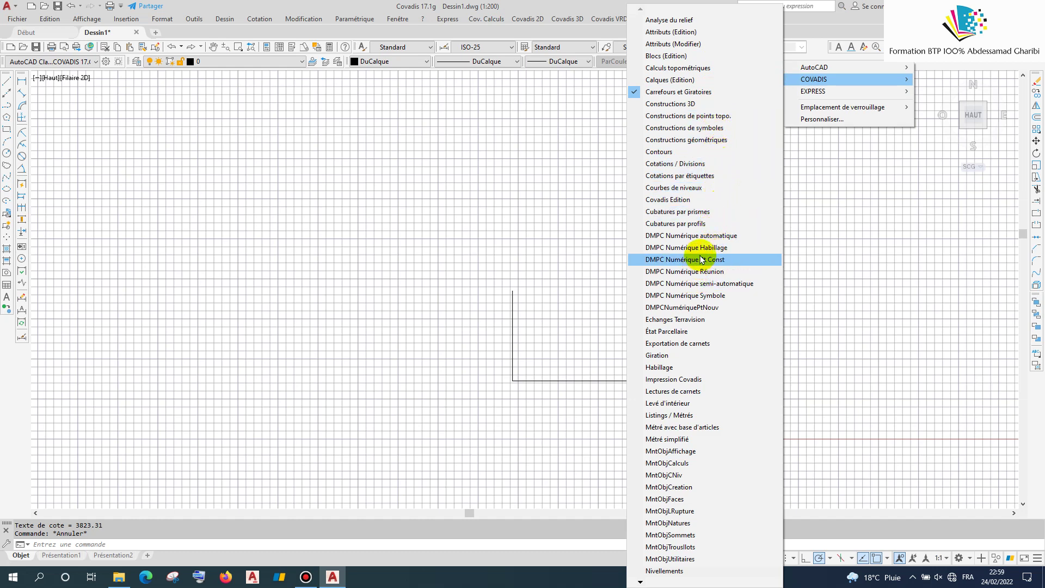
Switch on a DMPC Numérique toolbar and dock it in the upper toolbar row
{"action": "left_click", "coordinate": [717, 224]}
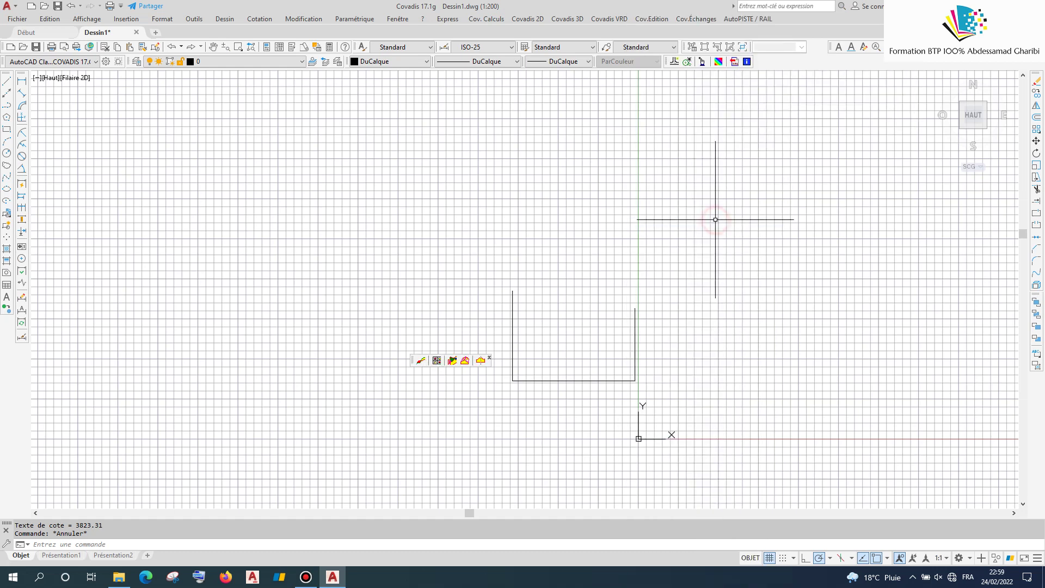
{"action": "left_click", "coordinate": [417, 363]}
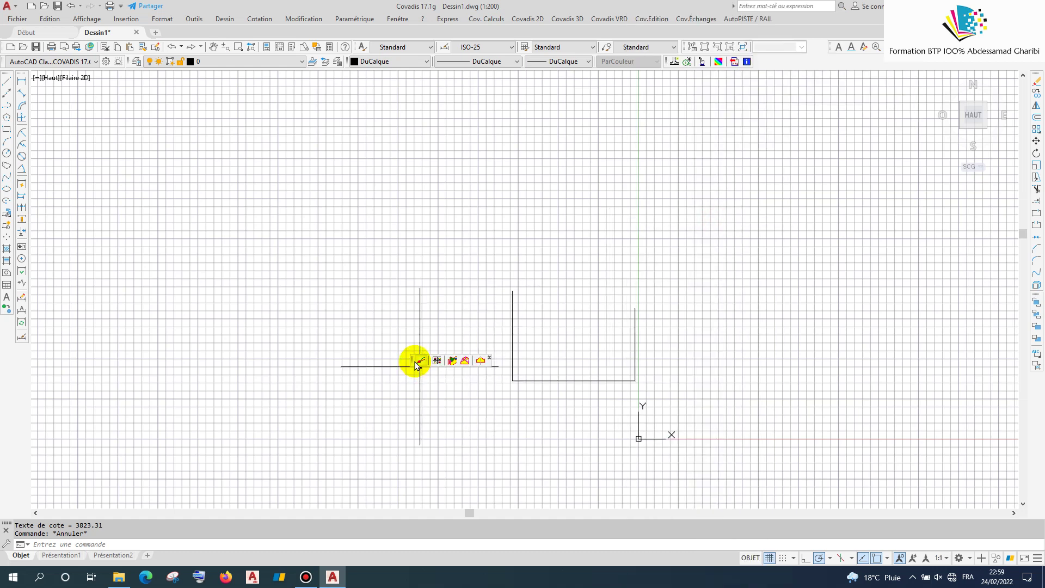
{"action": "left_click_drag", "start_coordinate": [412, 364], "coordinate": [793, 61]}
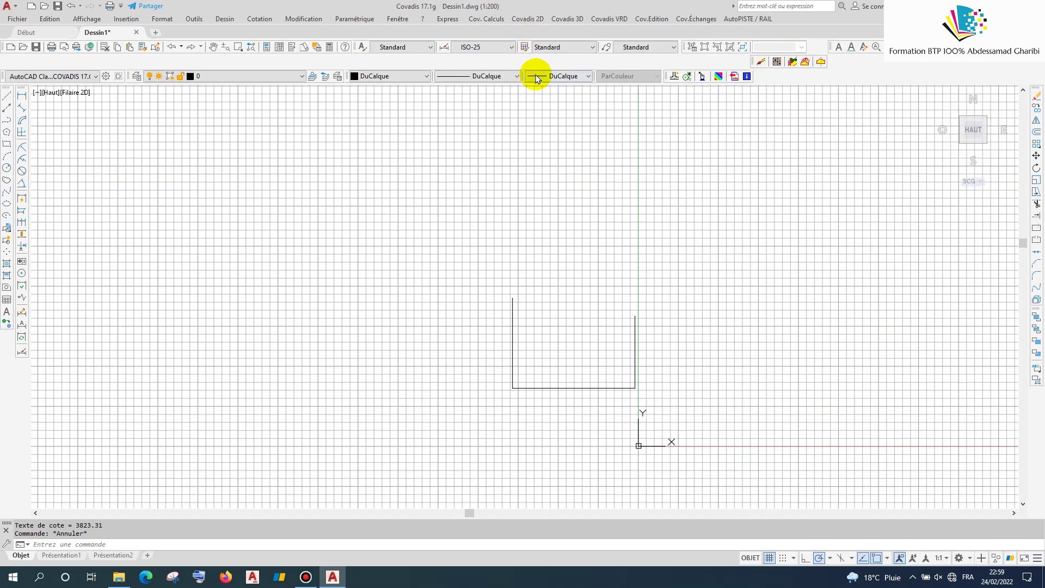
{"action": "left_click_drag", "start_coordinate": [752, 64], "coordinate": [762, 82]}
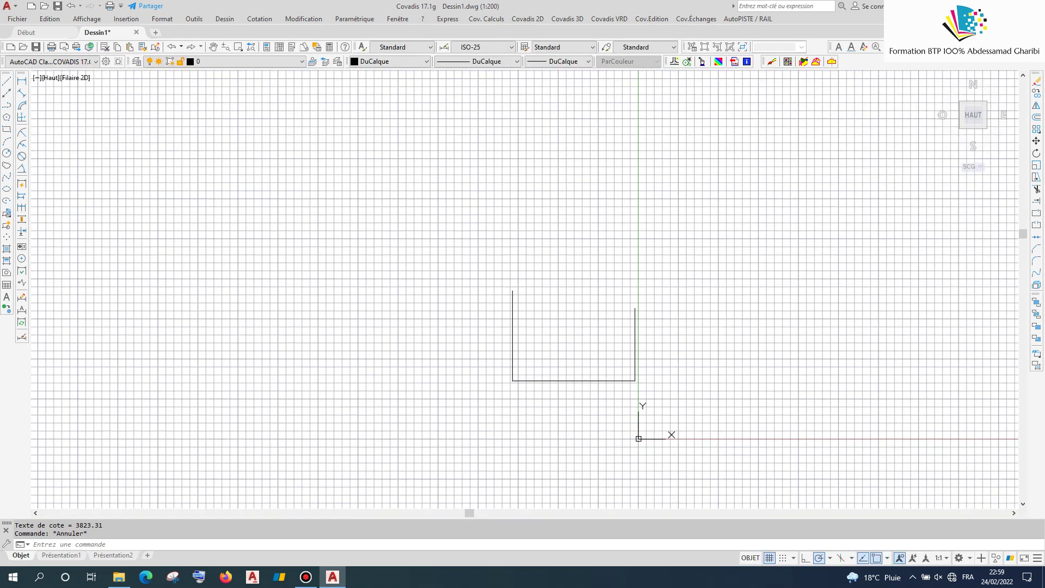
{"action": "left_click", "coordinate": [518, 19]}
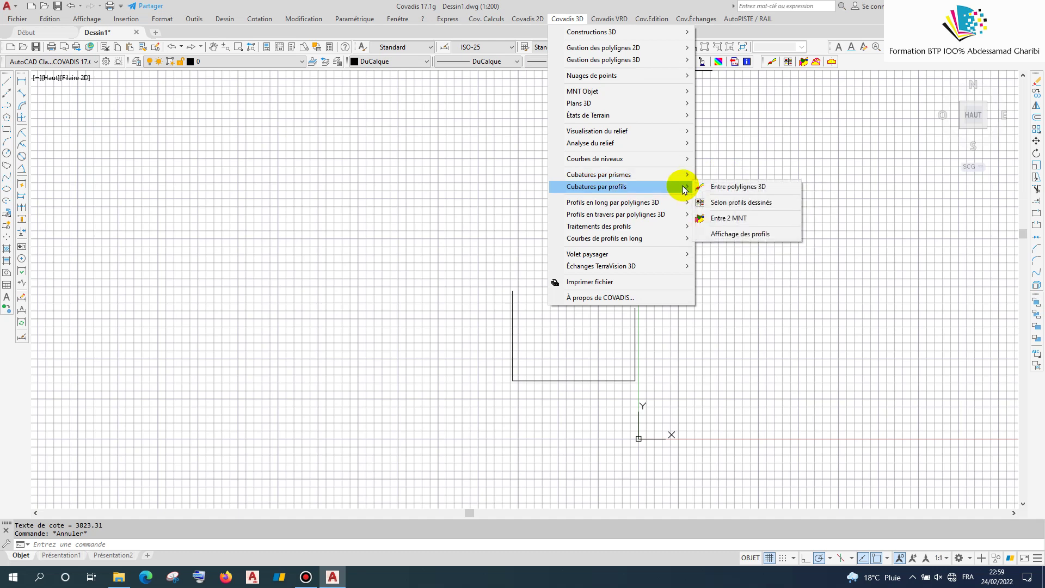
{"action": "mouse_move", "coordinate": [599, 175]}
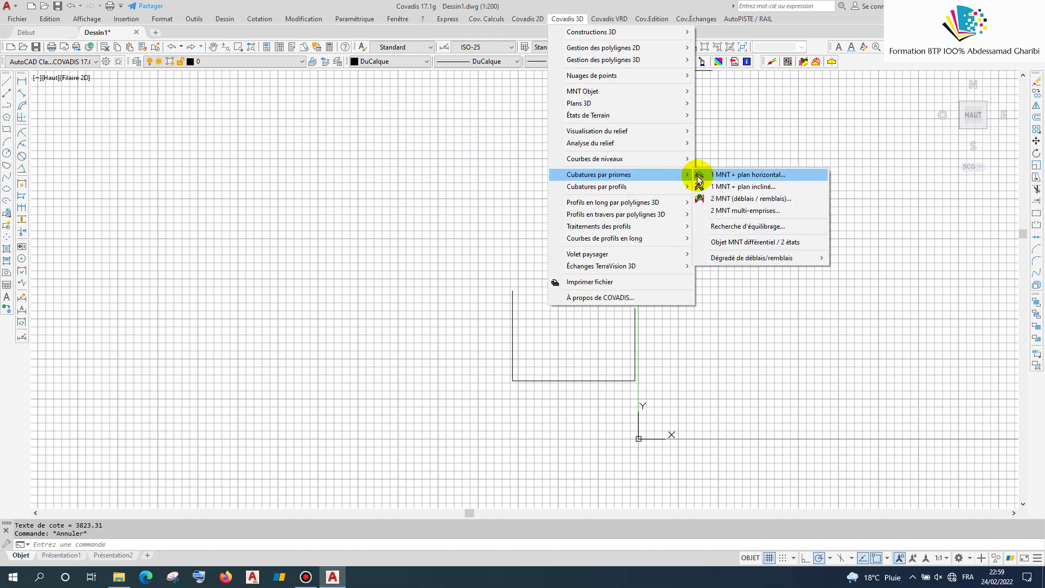
{"action": "left_click", "coordinate": [780, 211]}
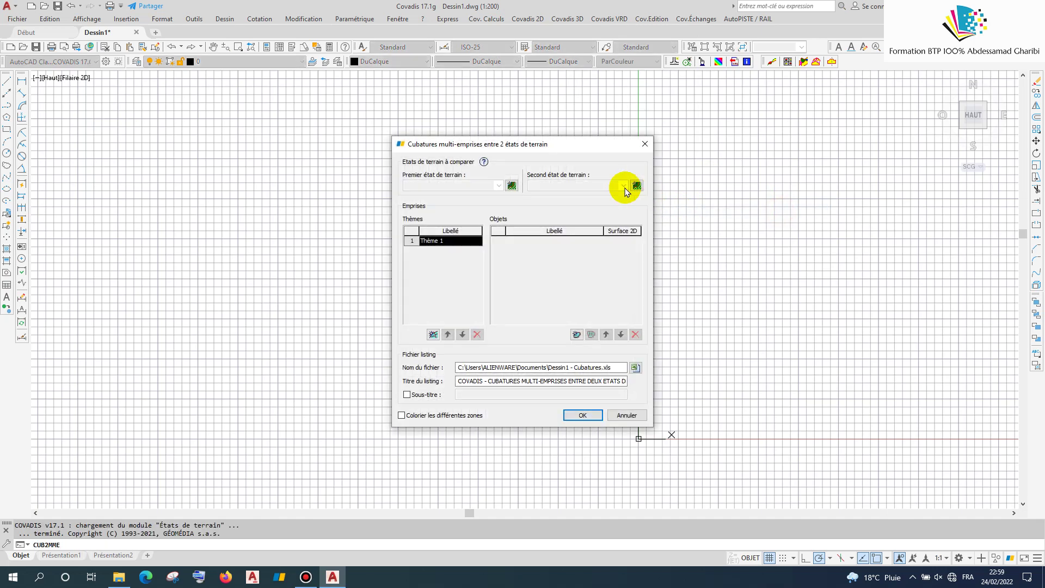
{"action": "left_click_drag", "start_coordinate": [499, 137], "coordinate": [468, 96]}
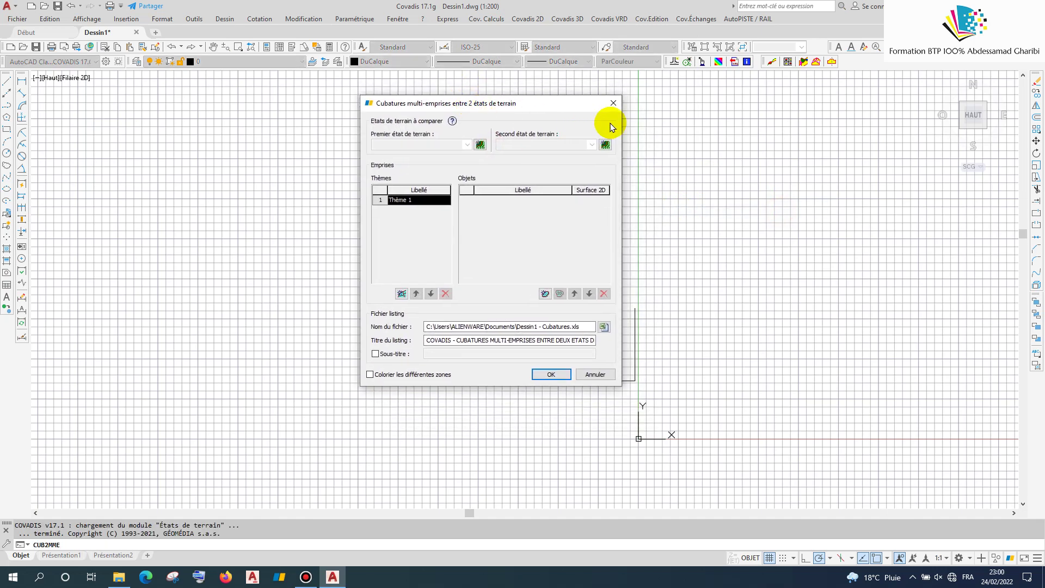
{"action": "left_click", "coordinate": [613, 104]}
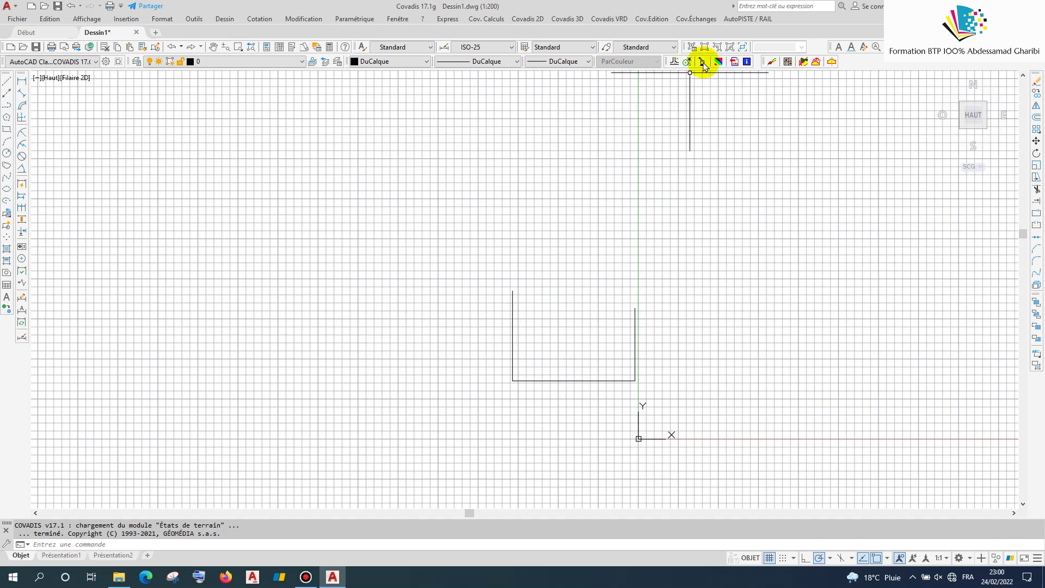
{"action": "left_click", "coordinate": [743, 18]}
Show the RAIL toolbar and create a new railway project
{"action": "left_click", "coordinate": [737, 44]}
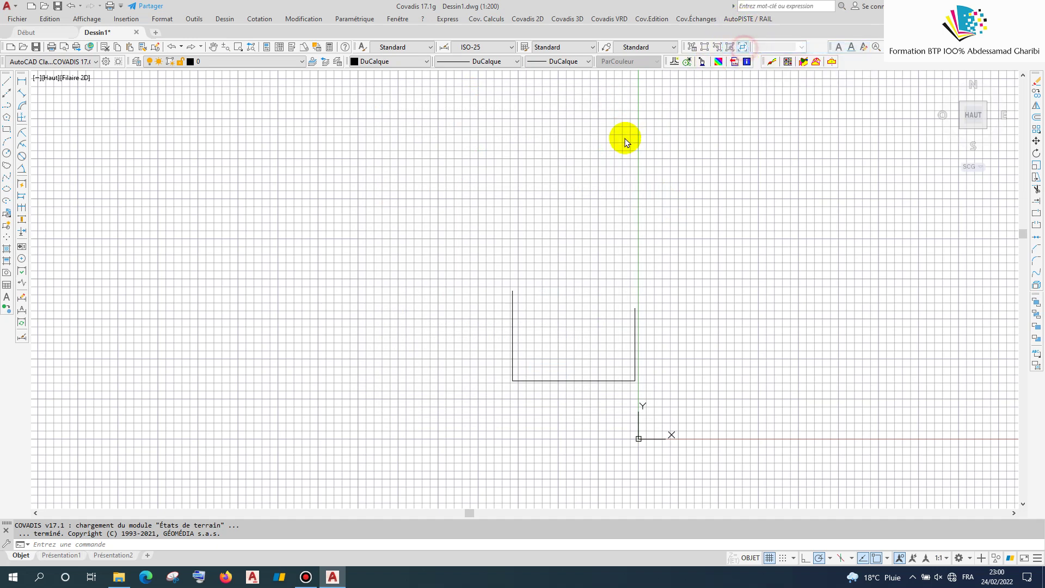
{"action": "left_click_drag", "start_coordinate": [354, 222], "coordinate": [391, 102]}
{"action": "left_click", "coordinate": [240, 126]}
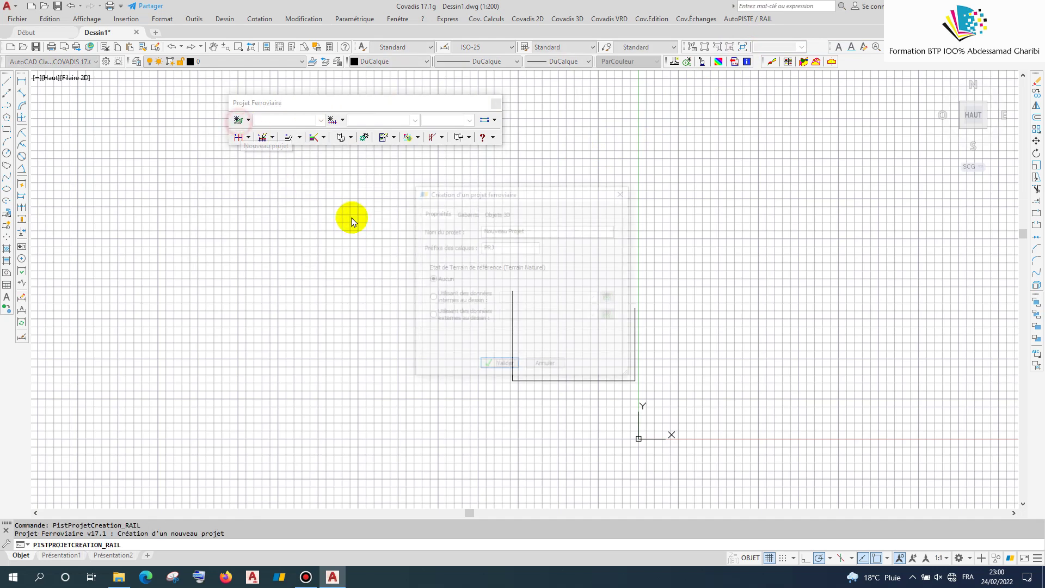
{"action": "left_click", "coordinate": [508, 365]}
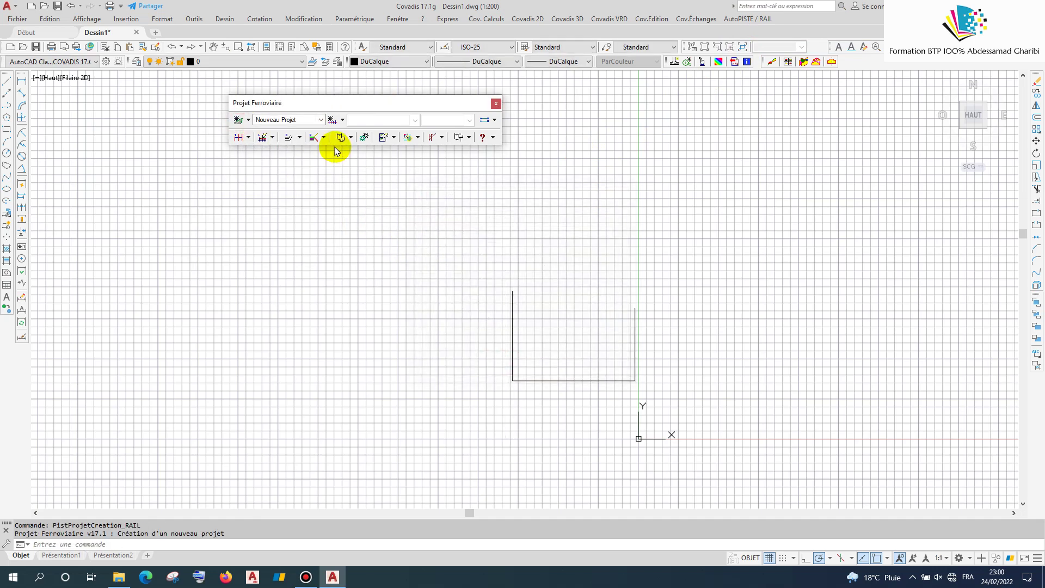
Define plan axis Axe 1 with Train norm IN 3278 - 230 and 600 m arcs
{"action": "left_click", "coordinate": [343, 123]}
{"action": "left_click", "coordinate": [348, 146]}
{"action": "type", "text": "Axe 1"}
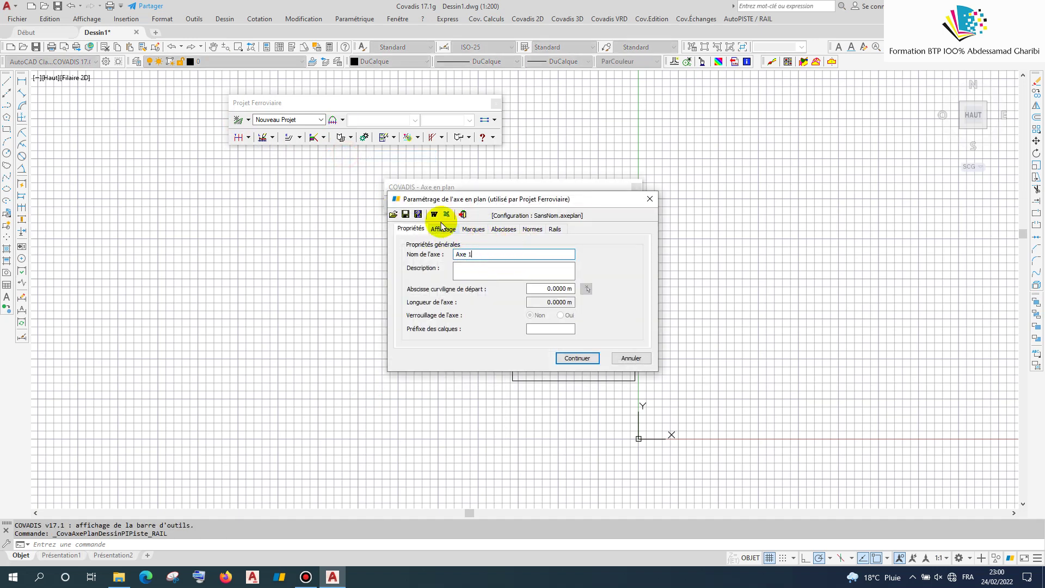
{"action": "left_click", "coordinate": [442, 228]}
{"action": "left_click", "coordinate": [474, 229]}
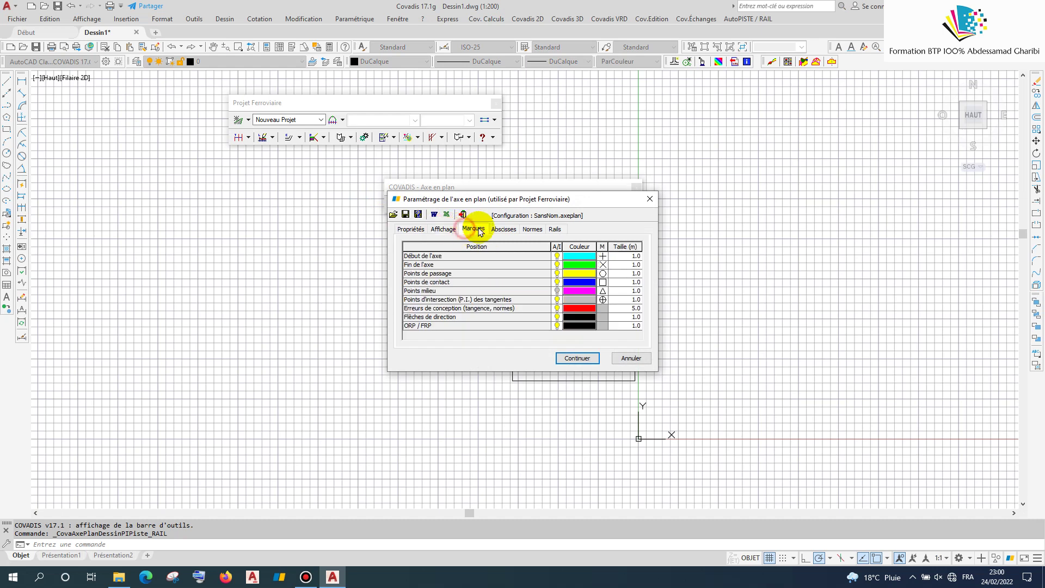
{"action": "left_click", "coordinate": [526, 231]}
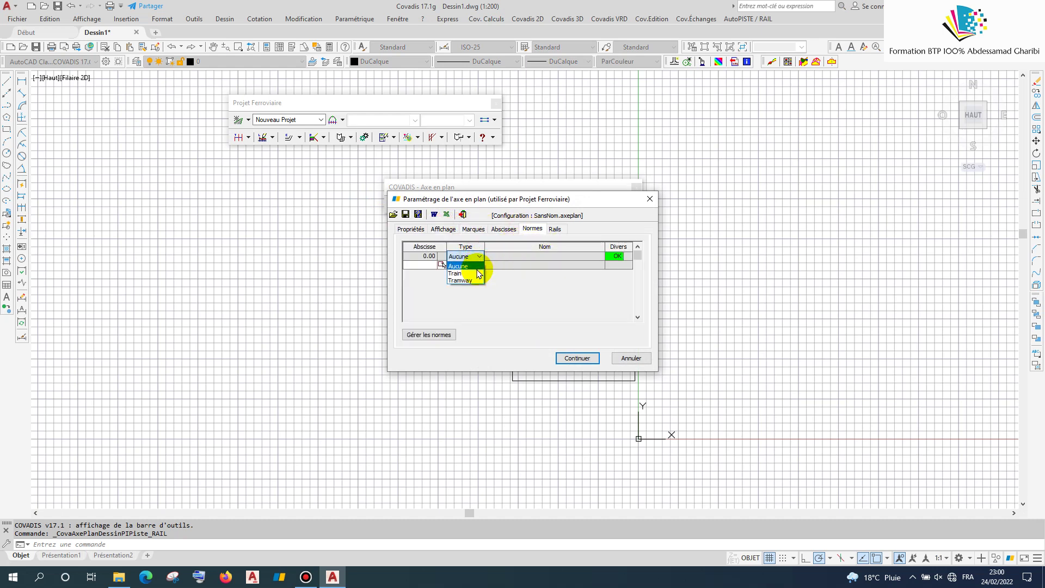
{"action": "left_click", "coordinate": [478, 275]}
{"action": "left_click", "coordinate": [528, 256]}
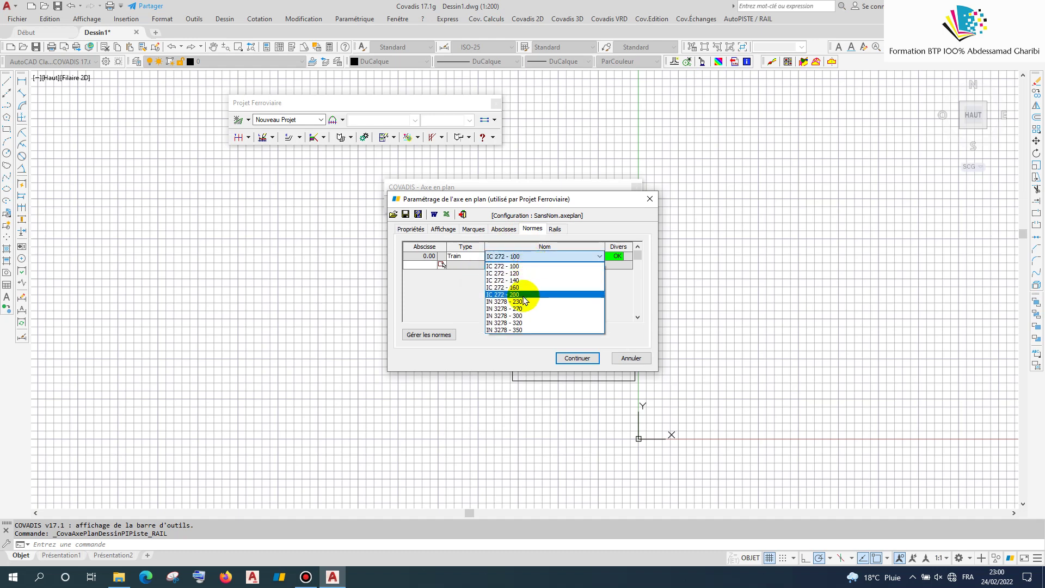
{"action": "left_click", "coordinate": [524, 302]}
{"action": "left_click", "coordinate": [569, 359]}
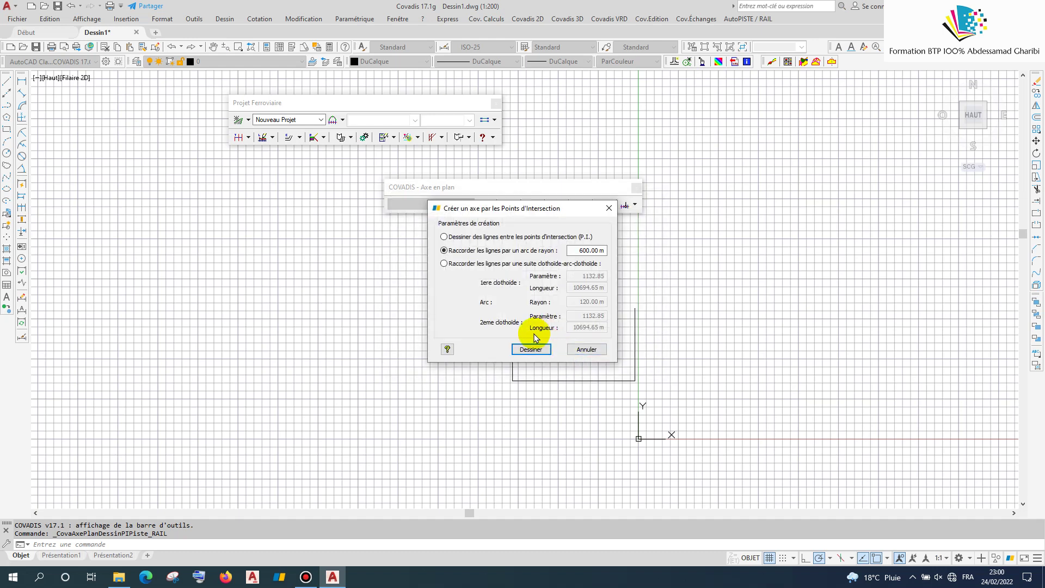
{"action": "left_click", "coordinate": [529, 350]}
Draw railway axis Axe 1 through four points across the grid
{"action": "left_click", "coordinate": [254, 244]}
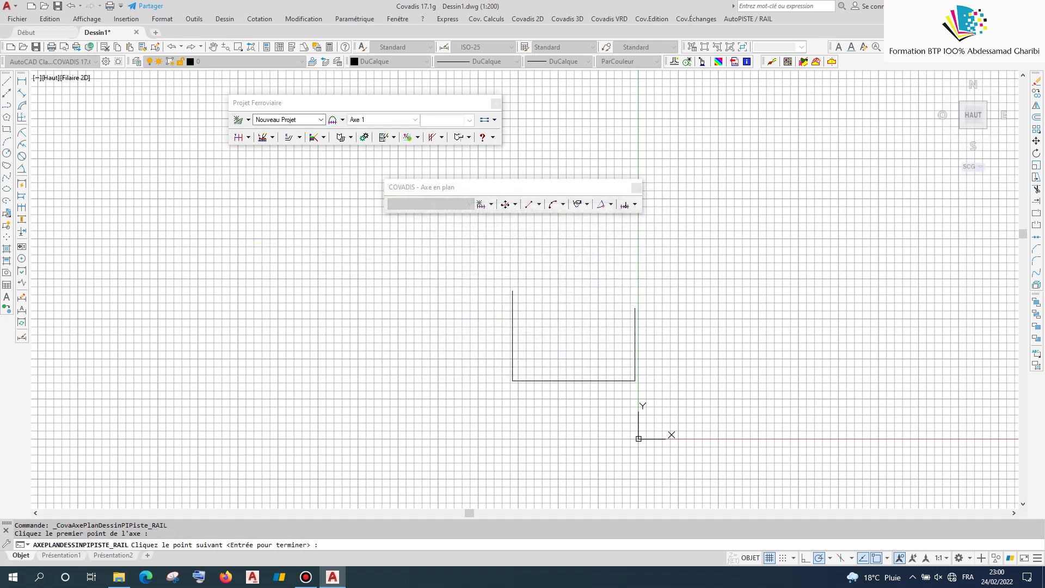
{"action": "left_click", "coordinate": [417, 265]}
{"action": "left_click", "coordinate": [595, 251]}
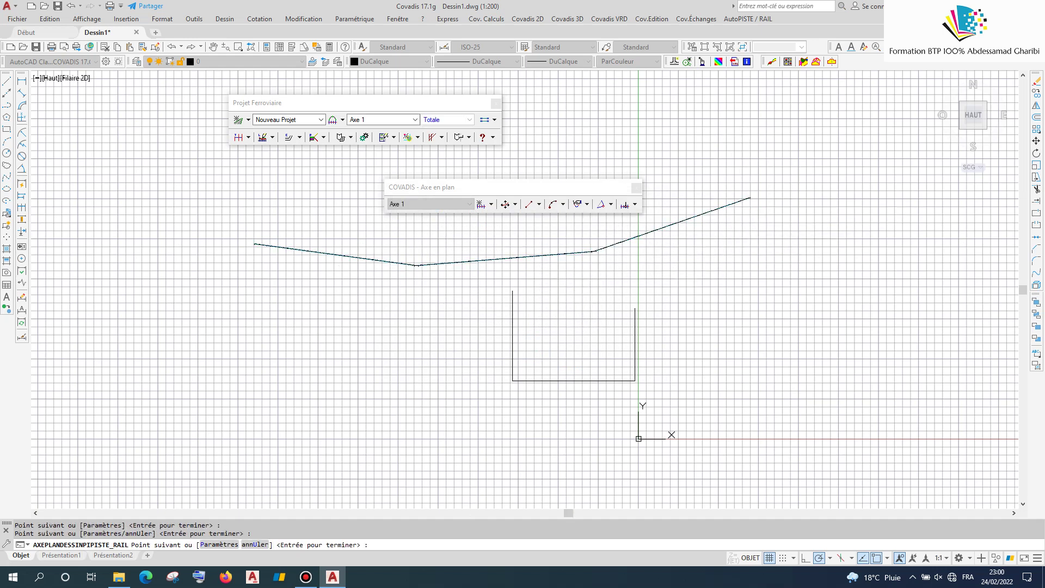
{"action": "left_click", "coordinate": [750, 197]}
{"action": "key", "text": "Return"}
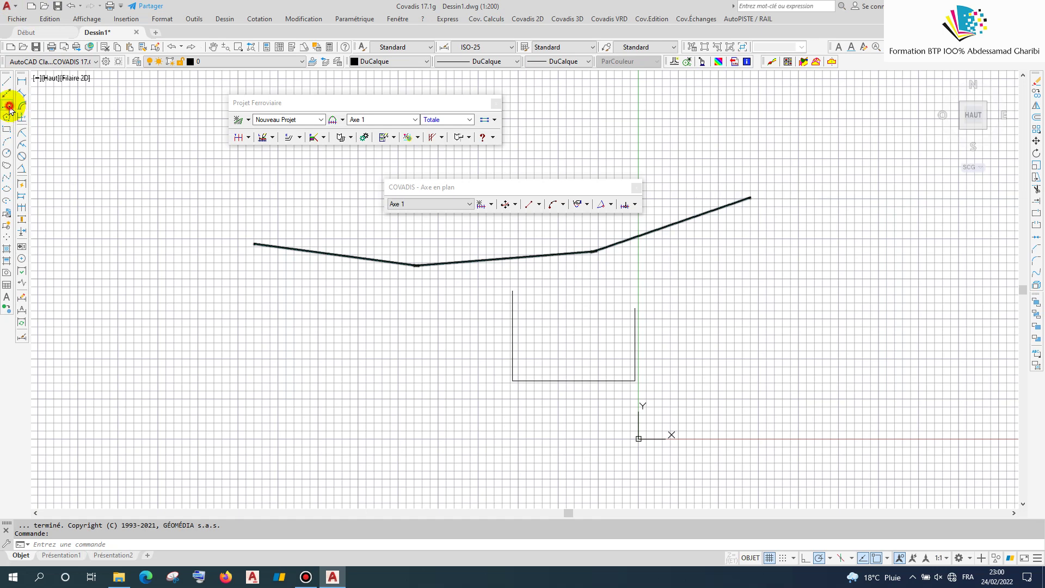
Draw a six-vertex polyline above the axis
{"action": "left_click", "coordinate": [10, 108]}
{"action": "left_click", "coordinate": [119, 173]}
{"action": "left_click", "coordinate": [243, 192]}
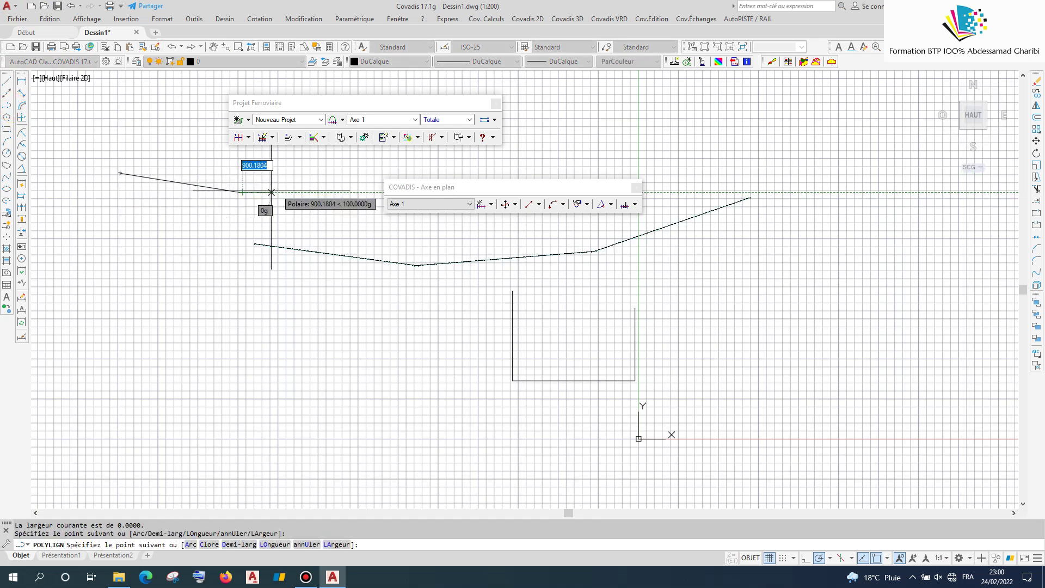
{"action": "left_click", "coordinate": [388, 168]}
{"action": "left_click", "coordinate": [584, 153]}
{"action": "left_click", "coordinate": [784, 123]}
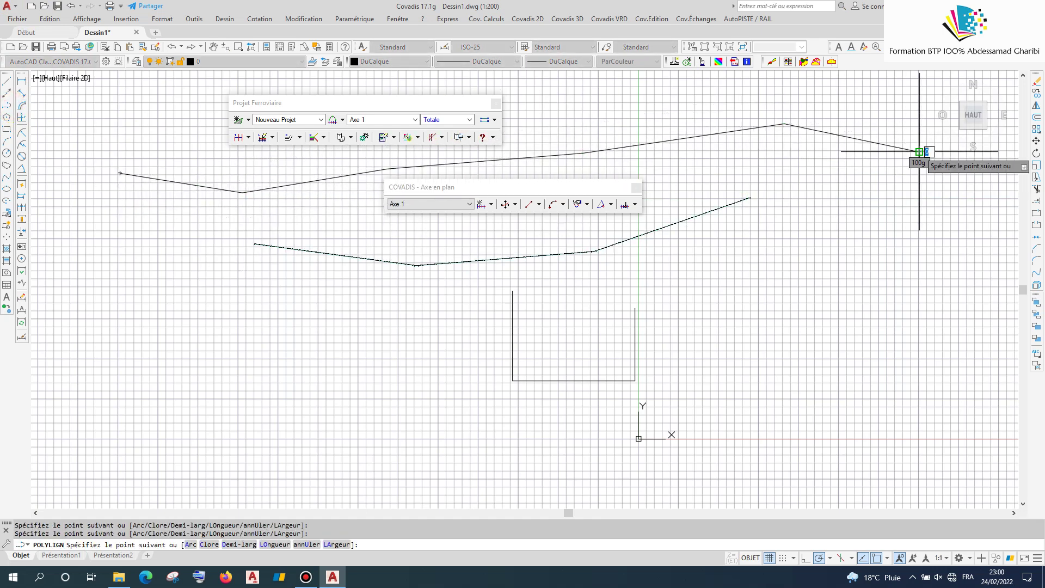
{"action": "left_click", "coordinate": [919, 151]}
{"action": "key", "text": "Return"}
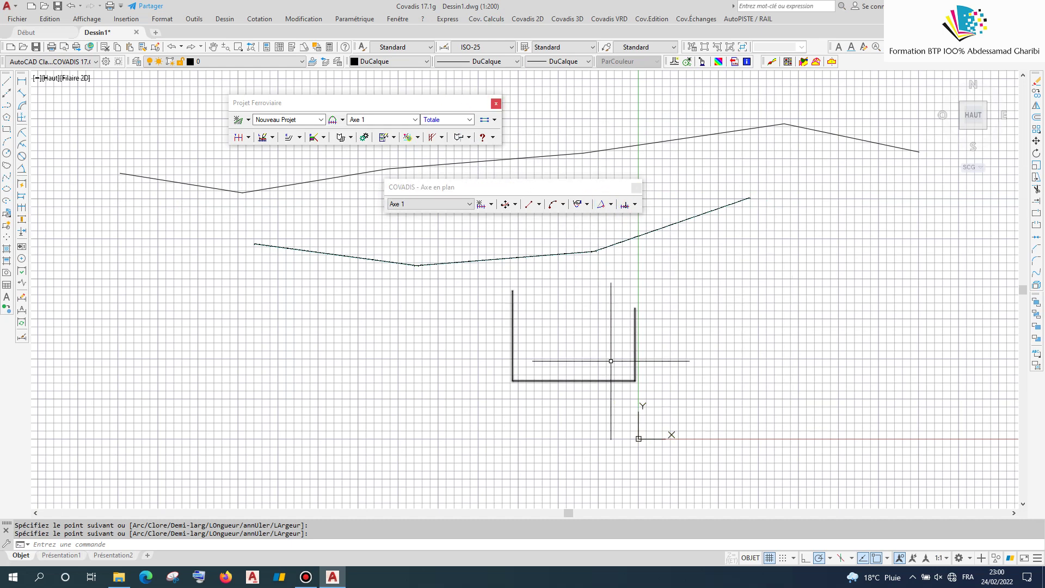